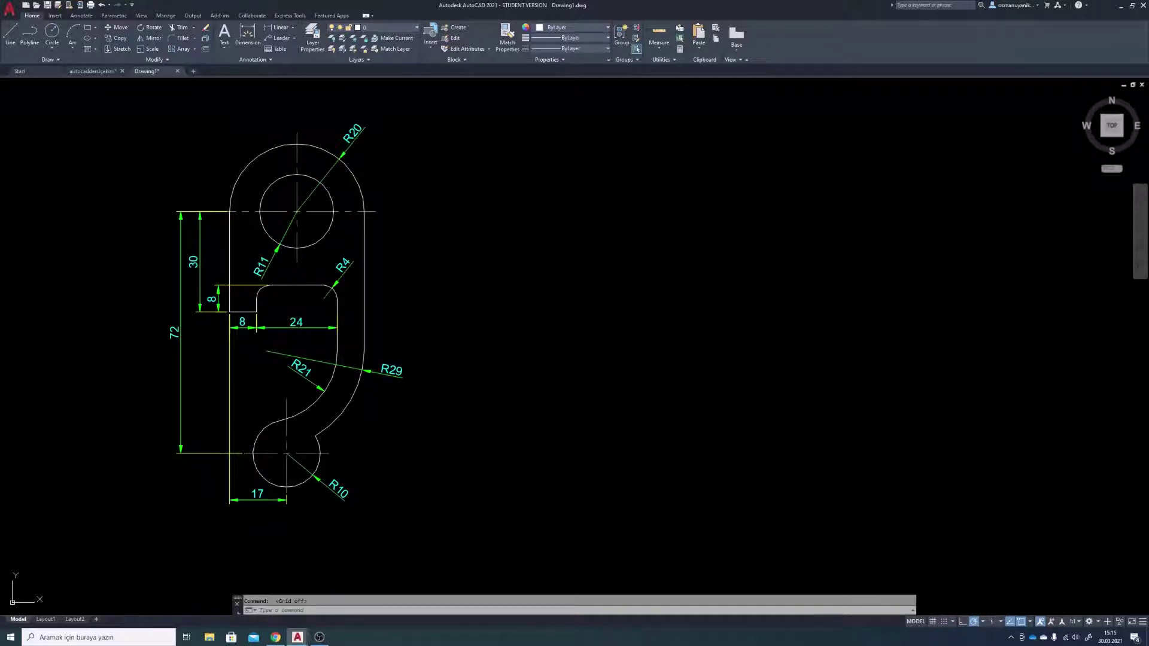
Enable Endpoint, Midpoint, Center and Intersection object snaps in the Object Snap Settings
click(1029, 622)
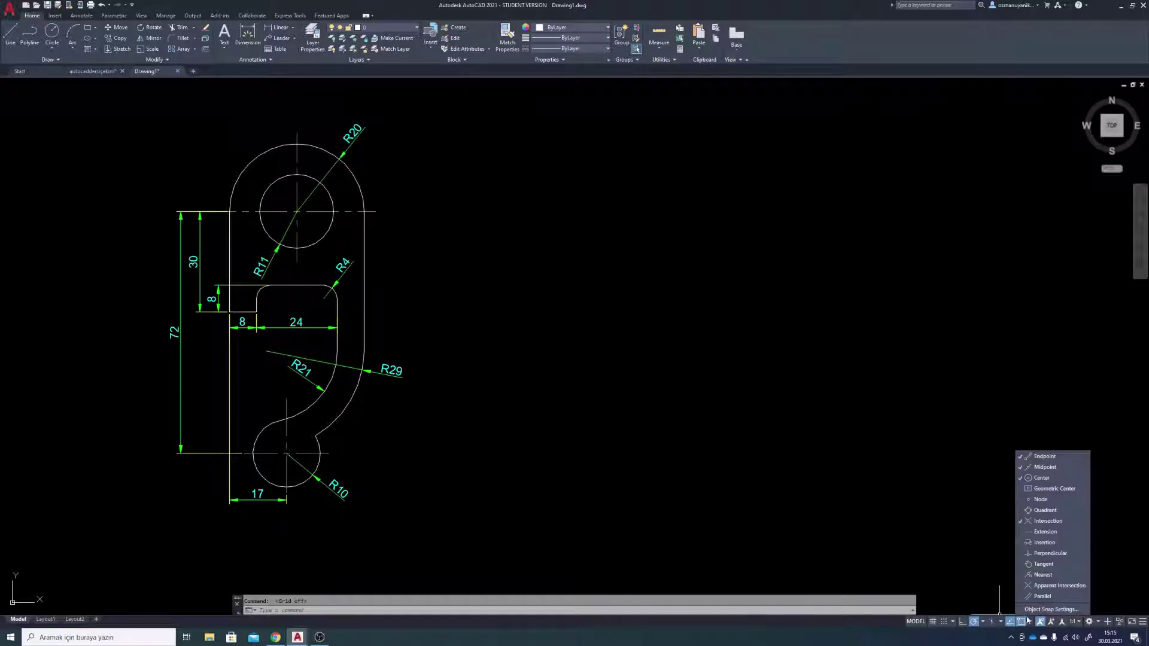
click(1039, 610)
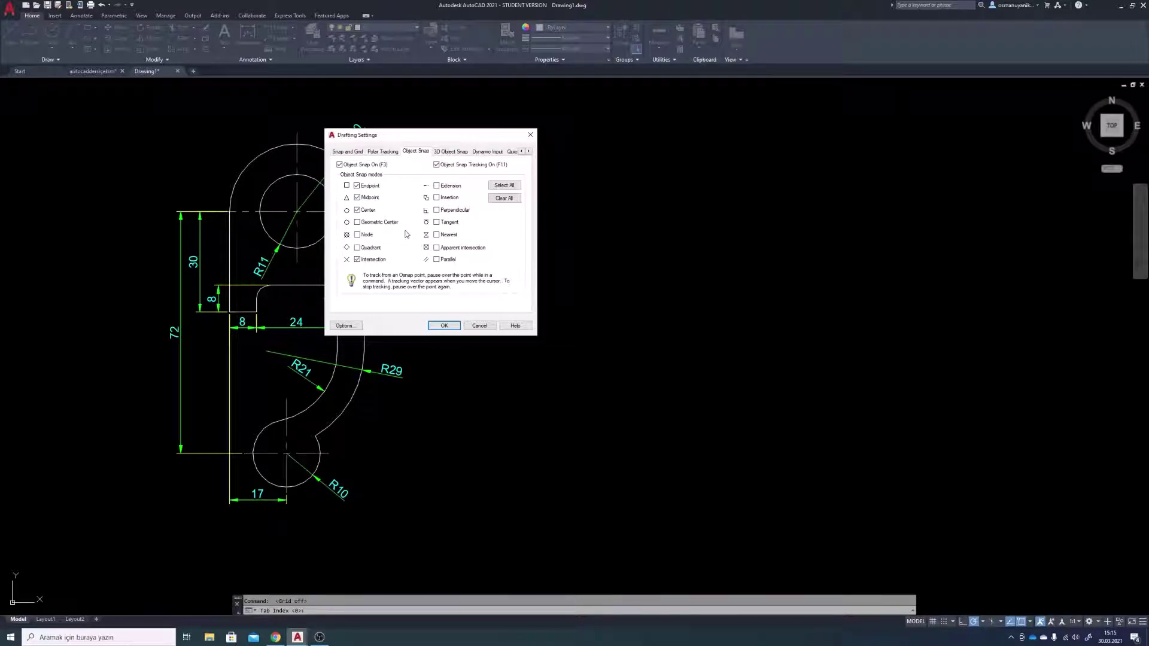
click(446, 326)
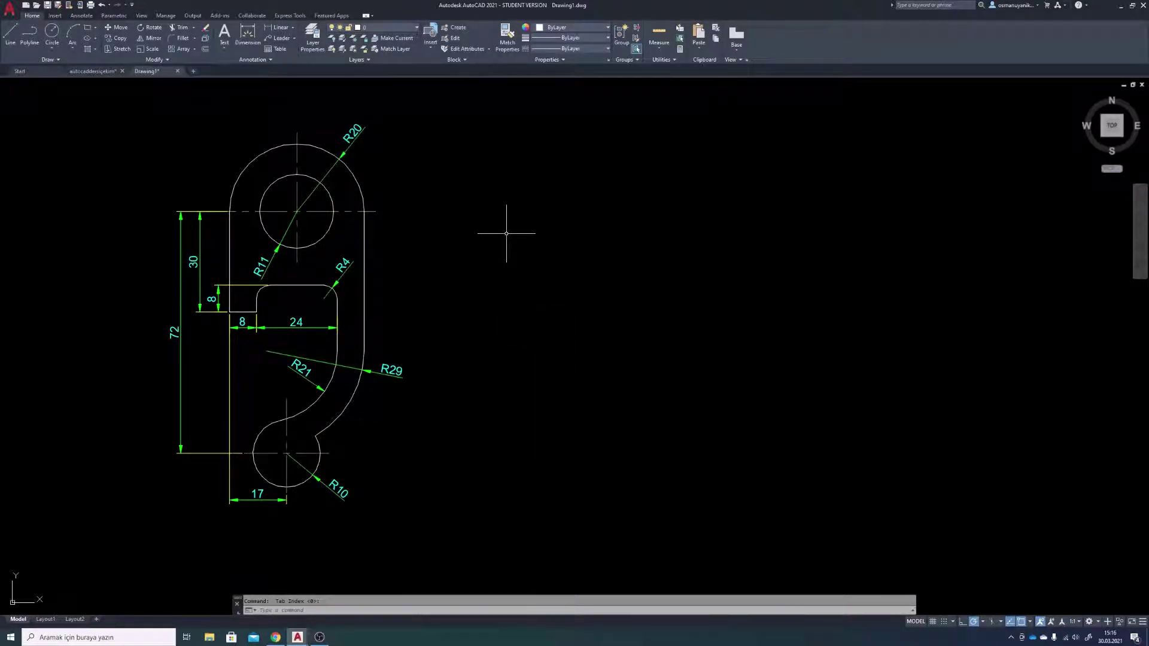
Draw a horizontal line and a crossing vertical line with LINE
text(l)
key(Return)
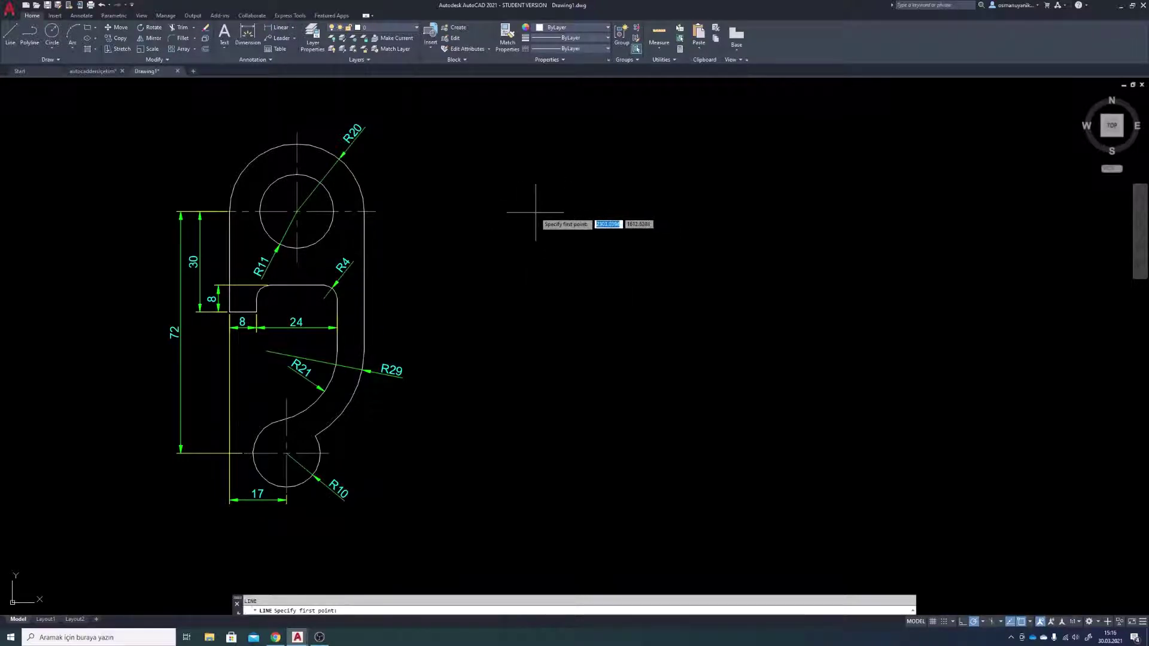
click(528, 209)
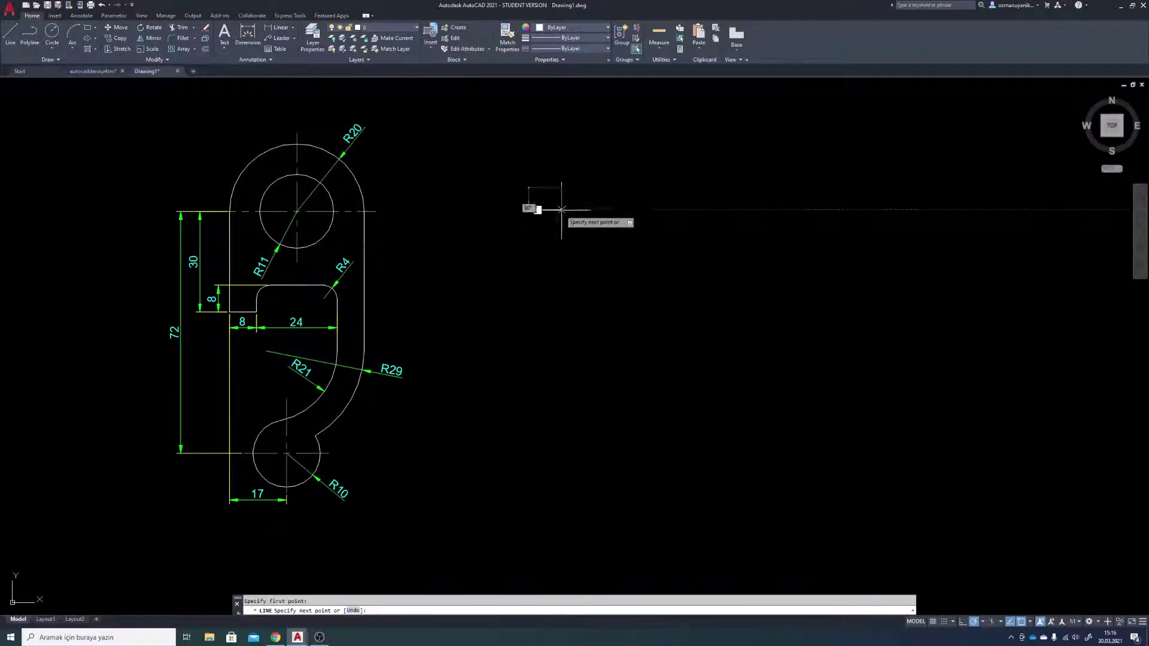
click(681, 209)
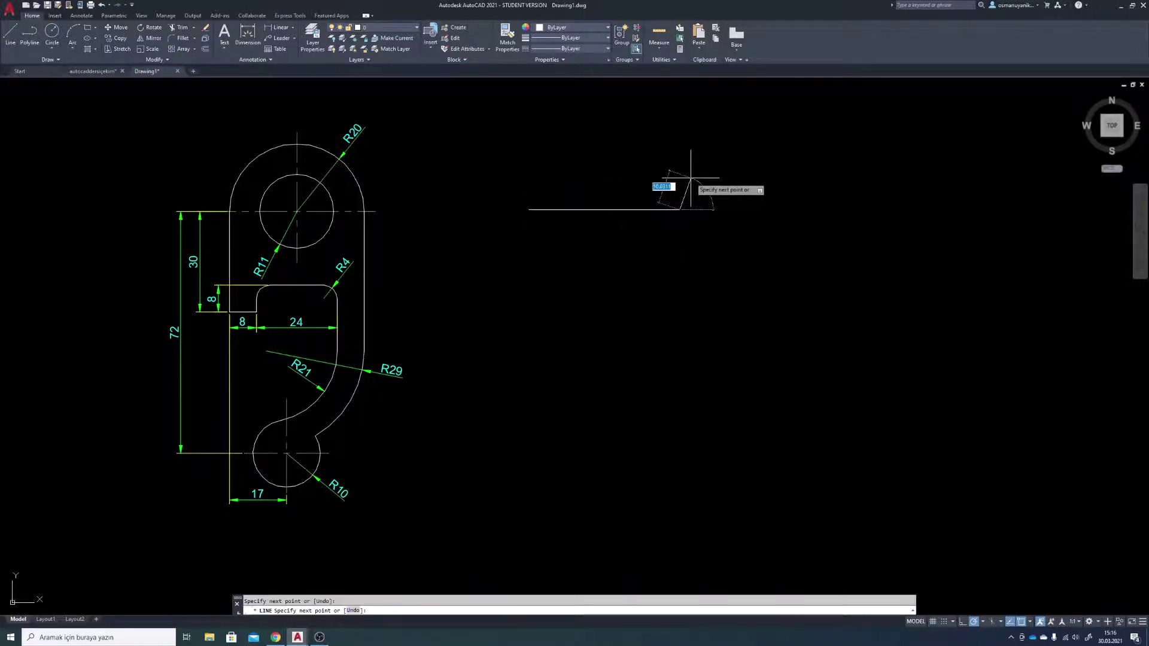
key(Return)
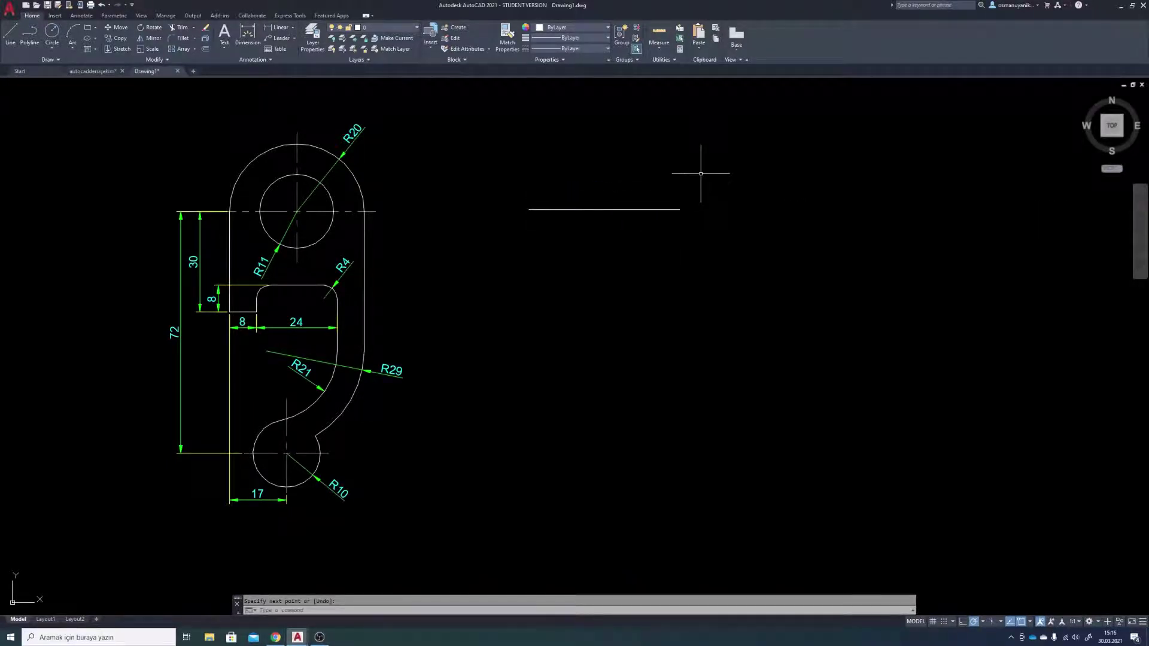
key(Return)
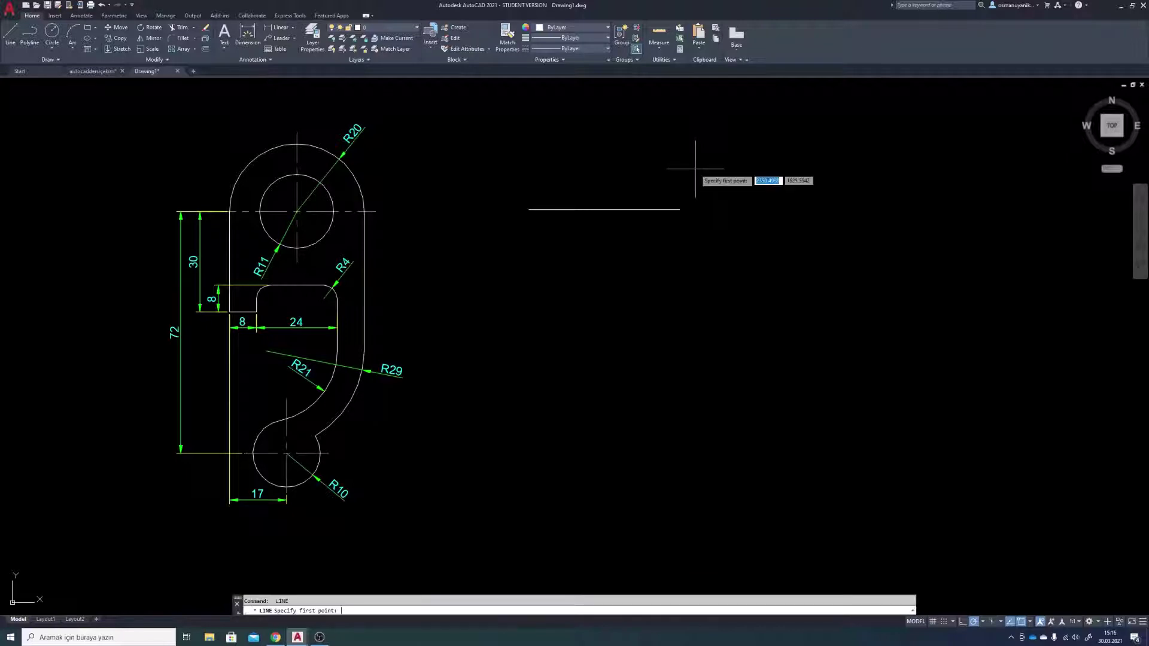
click(602, 138)
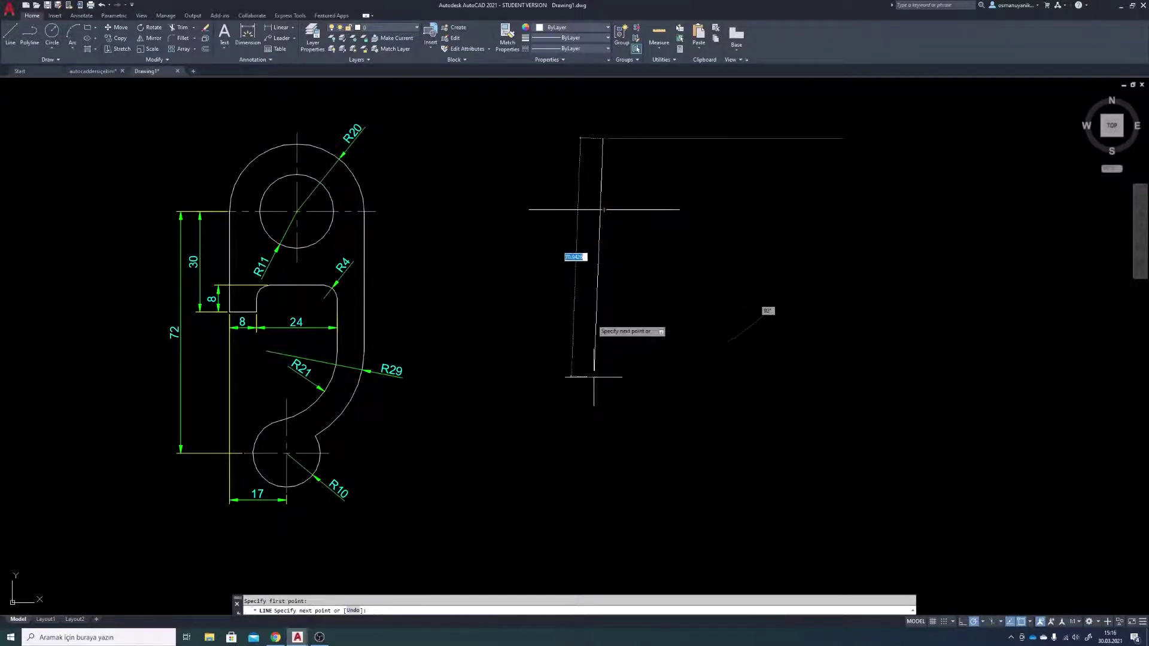
click(602, 271)
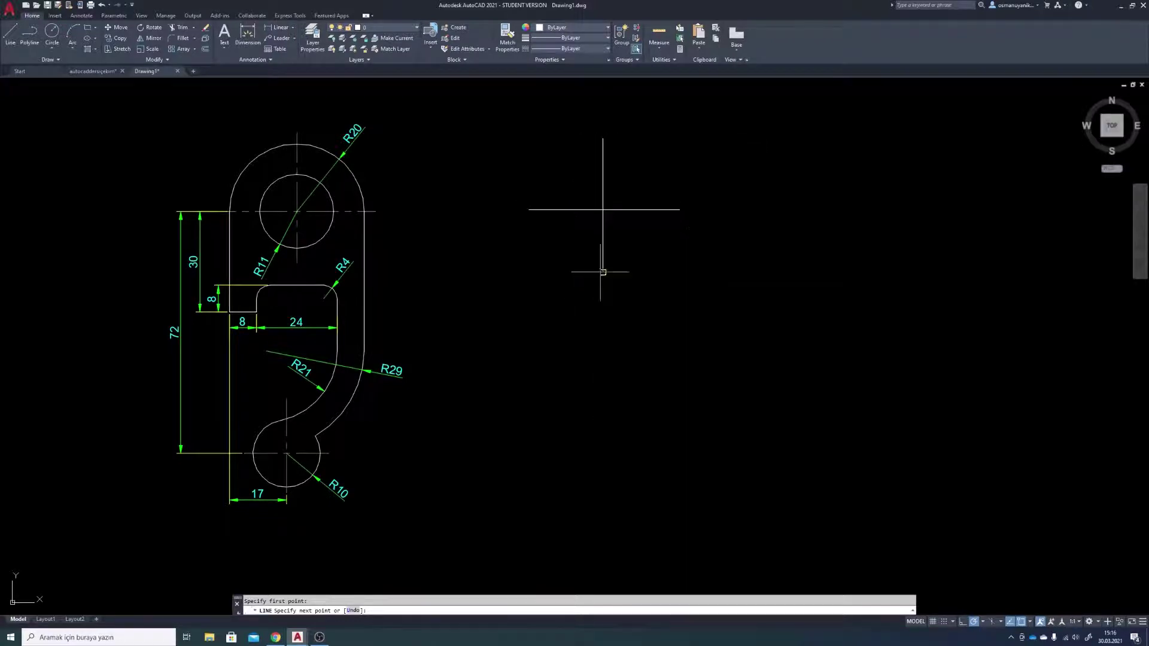
key(Return)
Grip-move the vertical line by its midpoint so it is centred on the horizontal line
scroll(605, 194, up, 2)
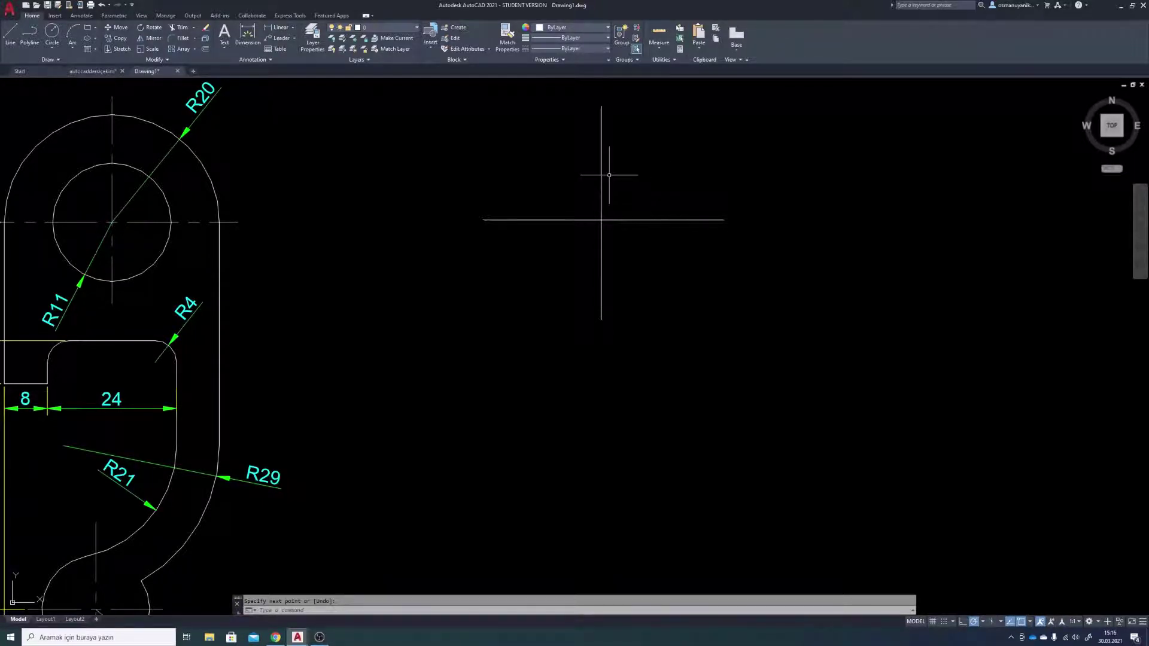
key(Escape)
click(605, 174)
click(590, 196)
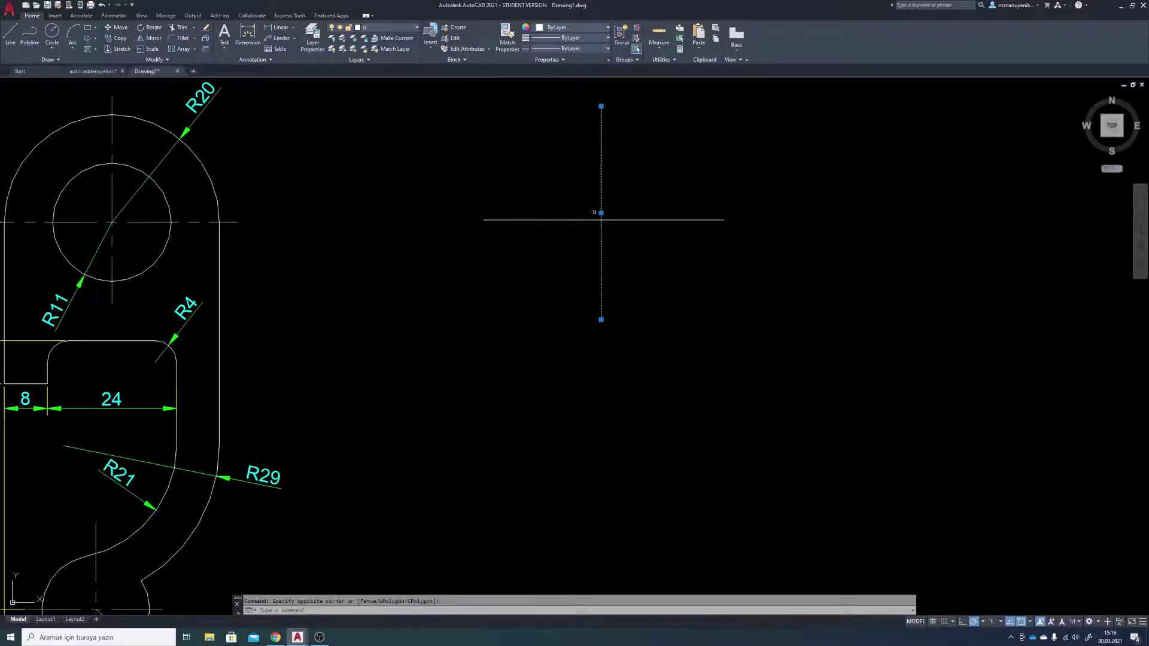
click(601, 213)
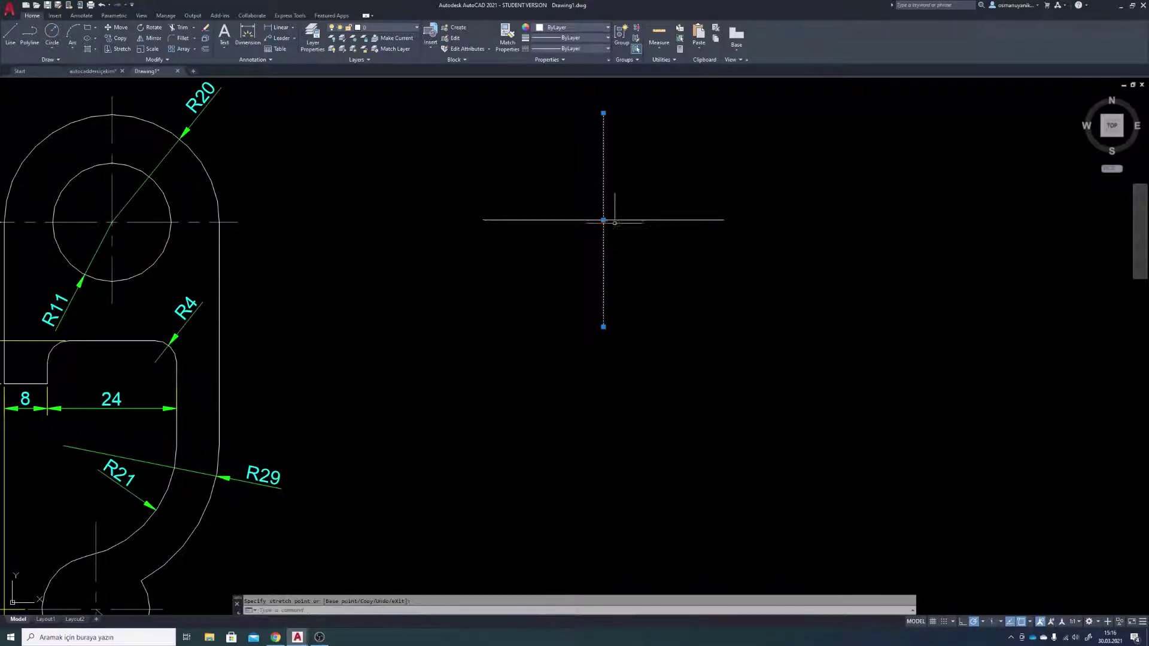
click(603, 220)
middle_drag(600, 249, 659, 257)
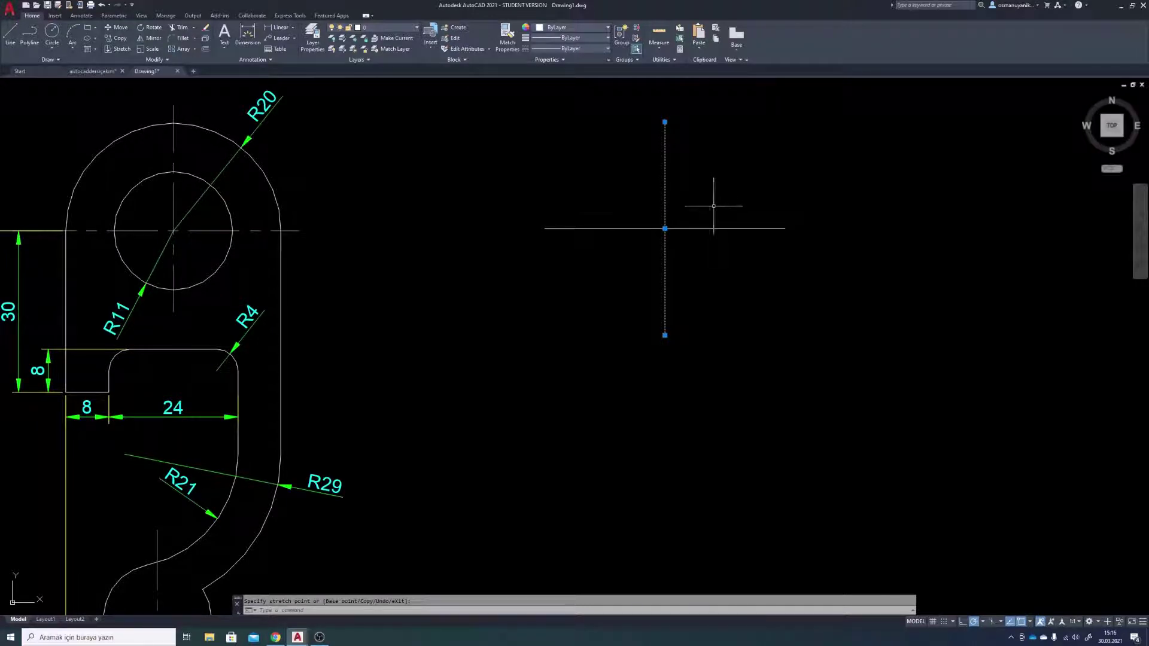
scroll(713, 206, down, 2)
key(Escape)
scroll(748, 213, down, 1)
middle_drag(743, 226, 718, 234)
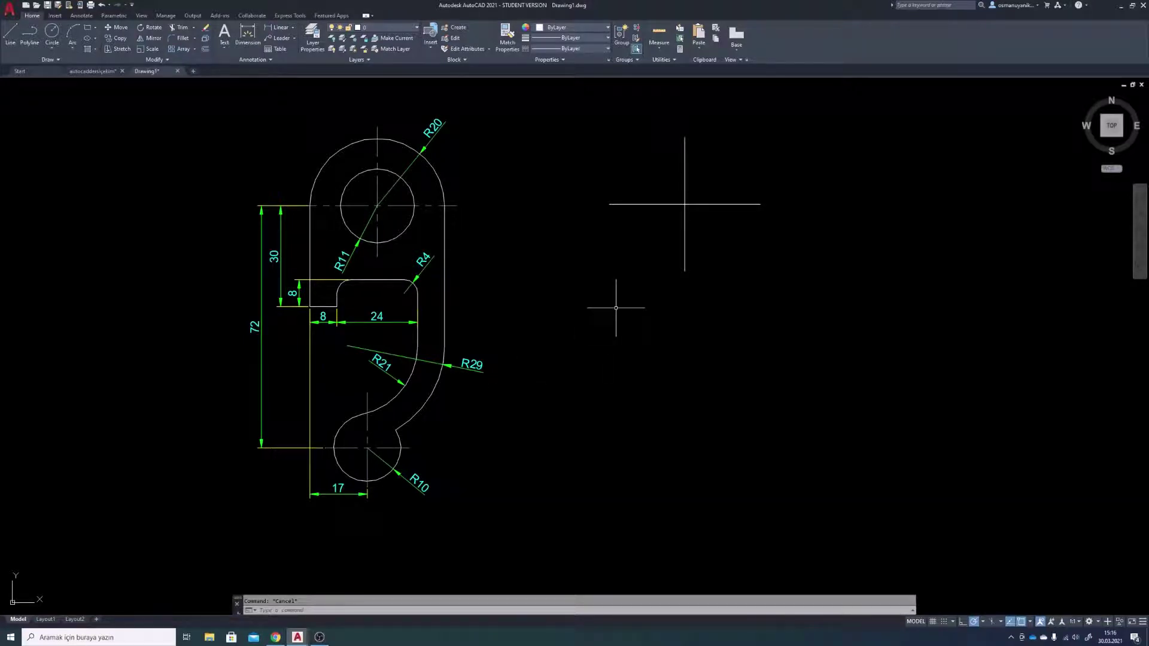
text(c)
Offset the horizontal centre line 72 units downward
key(Return)
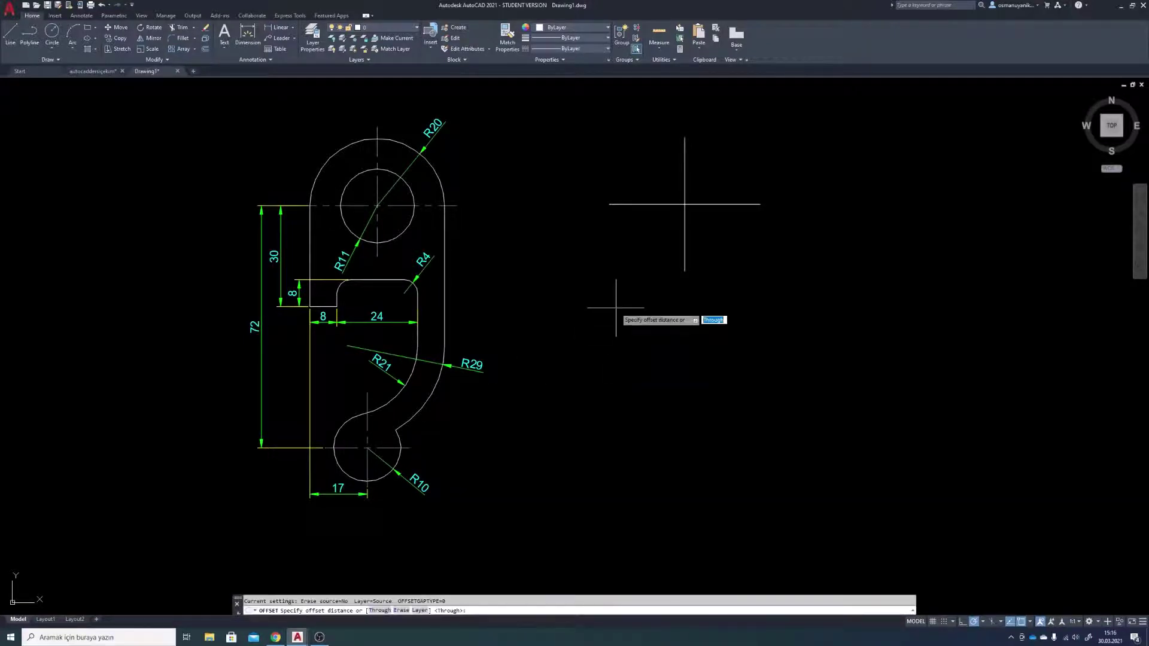
text(72)
key(Return)
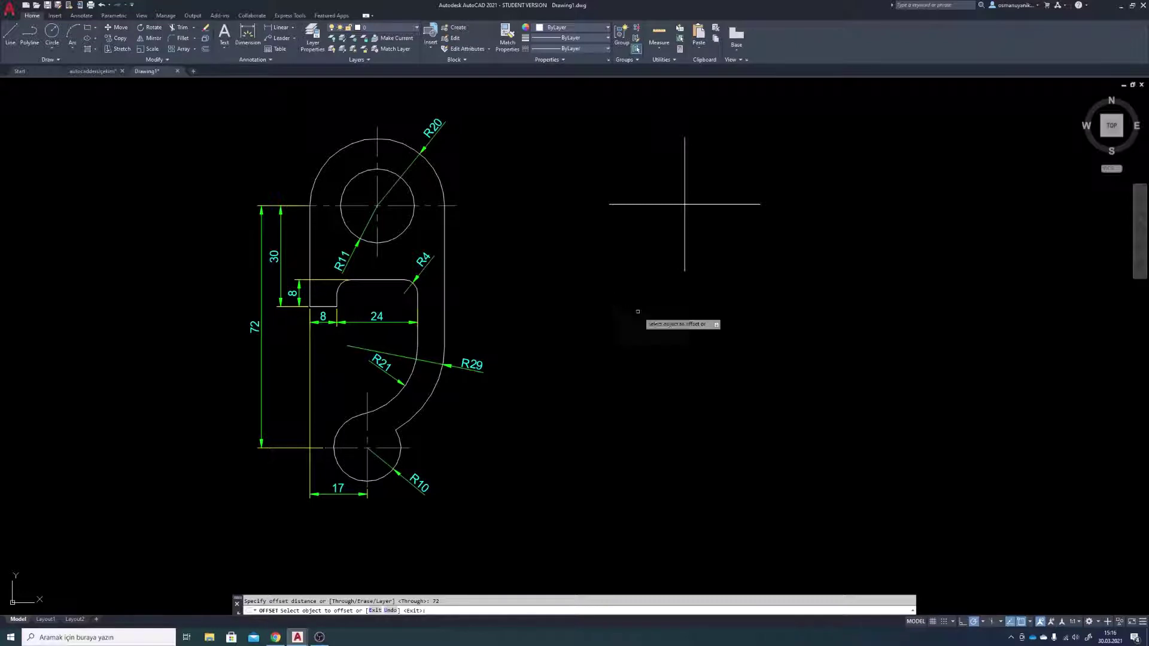
click(631, 204)
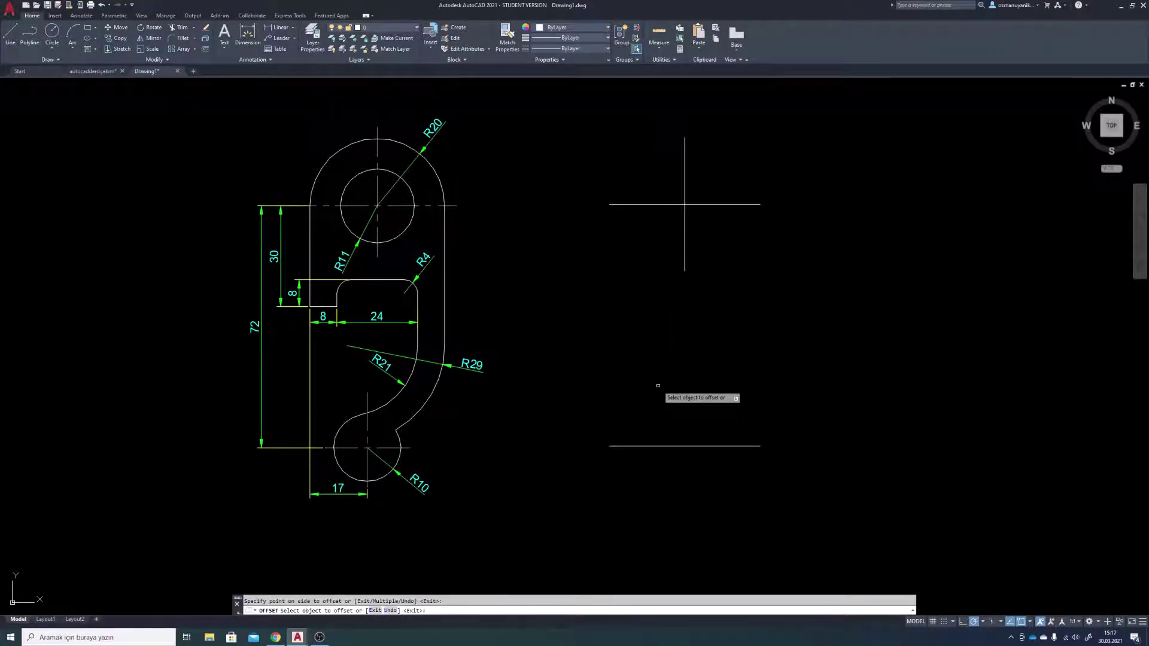
key(Return)
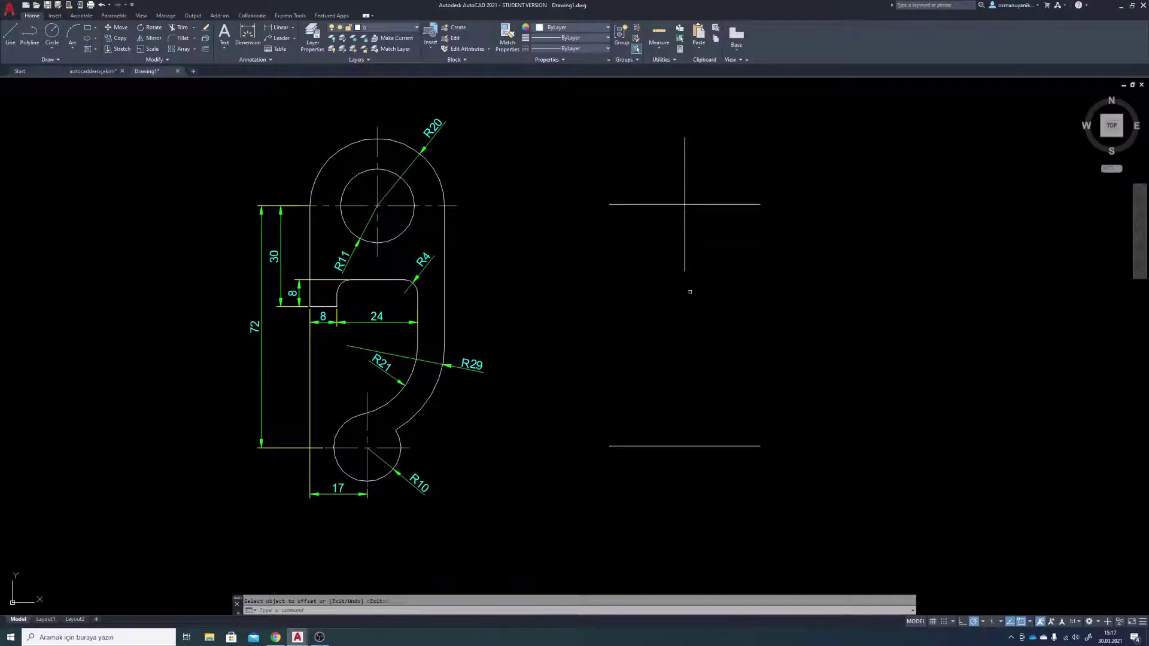
middle_drag(688, 226, 639, 238)
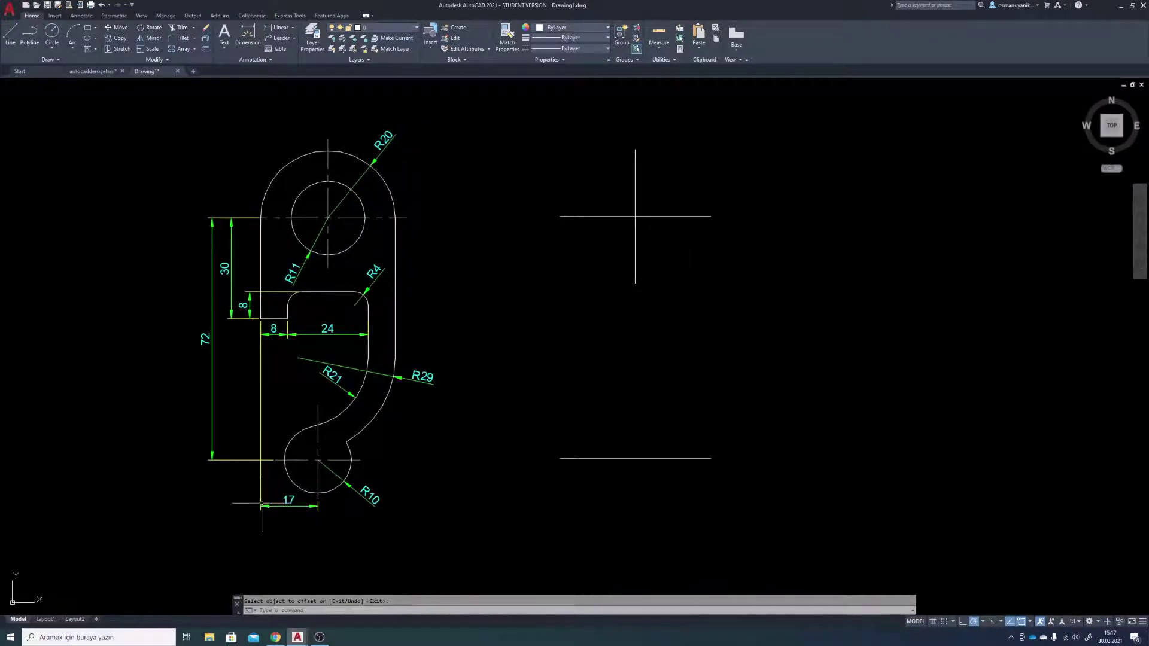
scroll(270, 497, up, 2)
scroll(308, 505, down, 2)
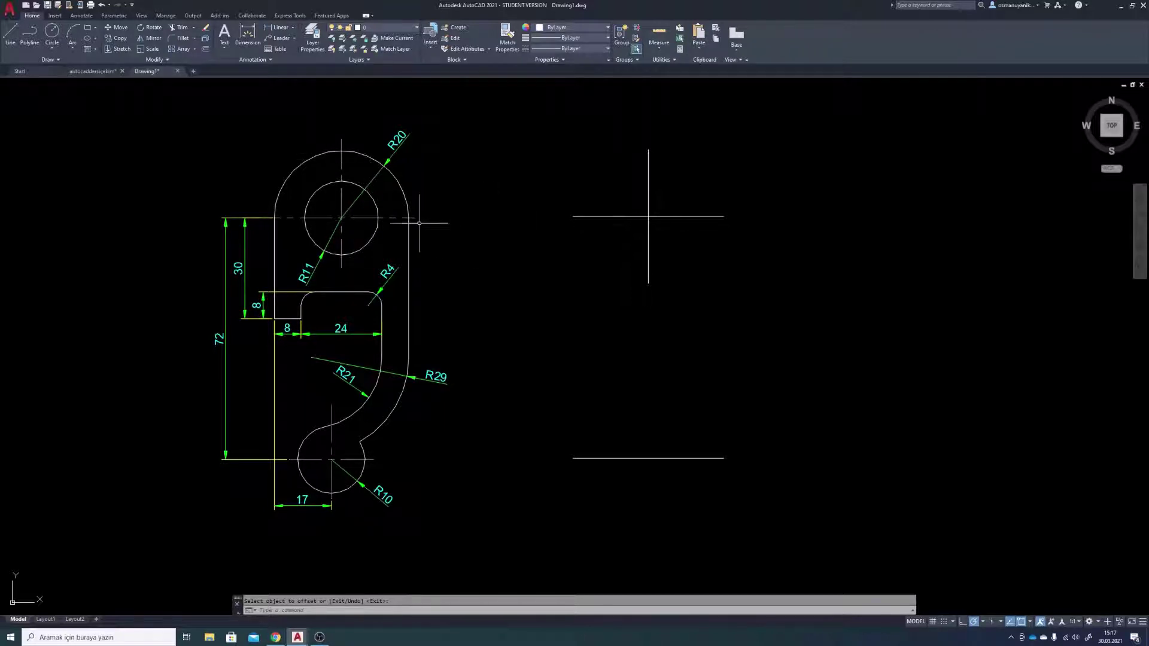
scroll(372, 155, up, 2)
scroll(372, 154, down, 2)
middle_drag(383, 156, 319, 164)
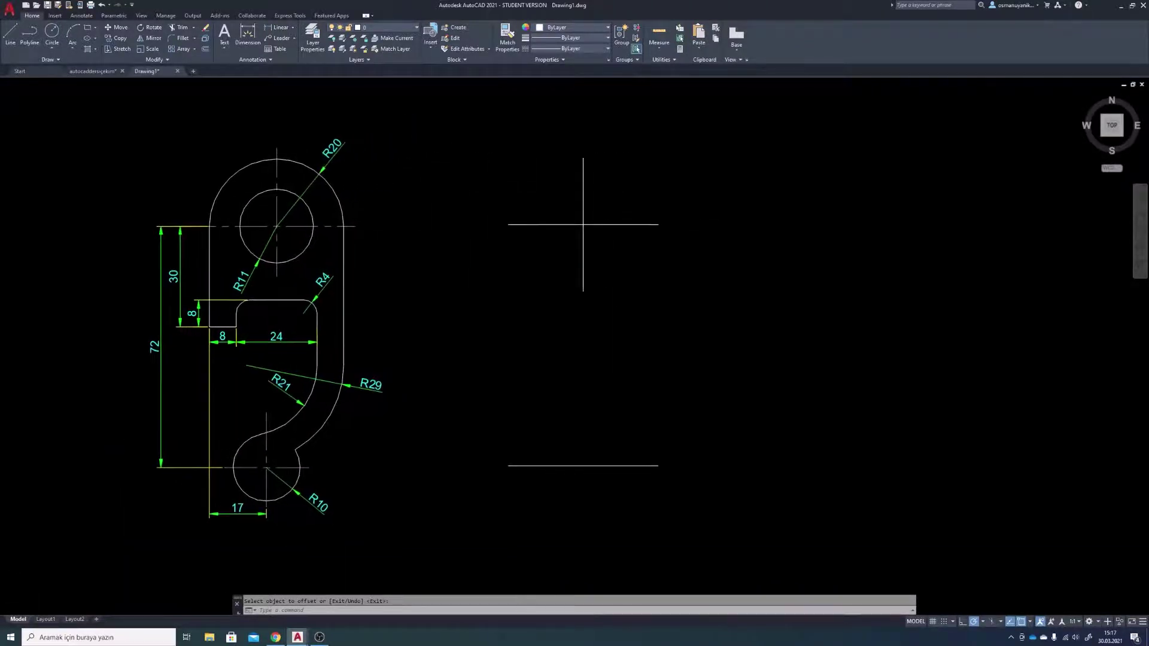
key(Escape)
Draw a radius-20 circle centred on the centre-line crossing
text(c)
key(Return)
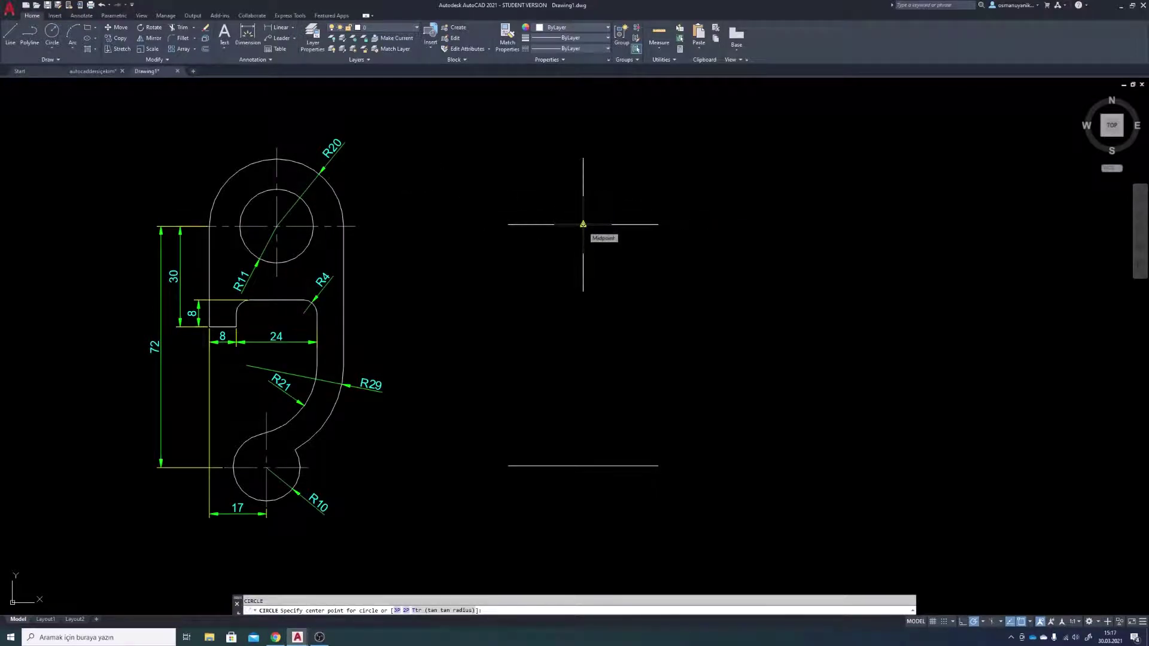
click(583, 225)
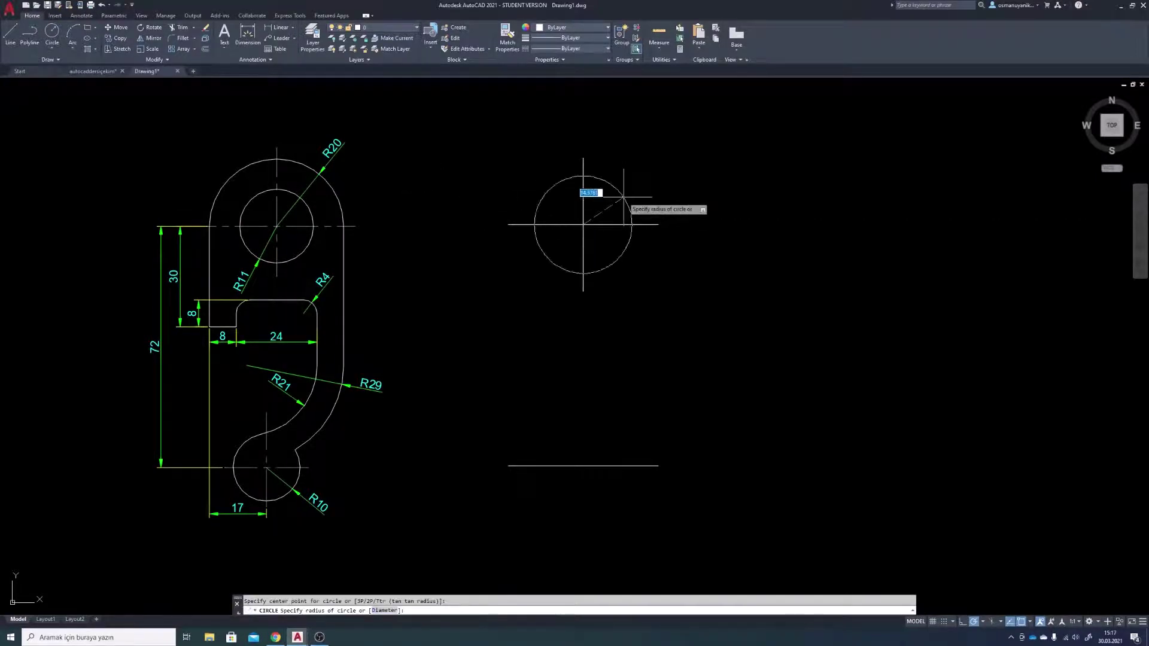
text(20)
key(Return)
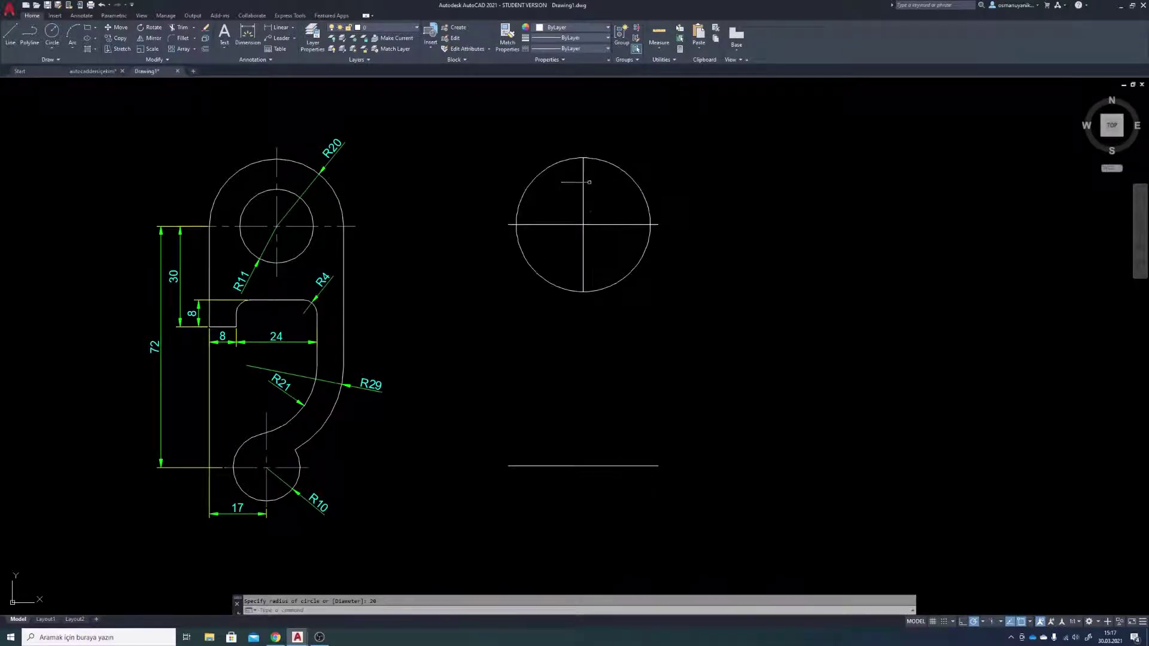
Extend the vertical centre line's top by 5 and recentre it on the circle
click(583, 173)
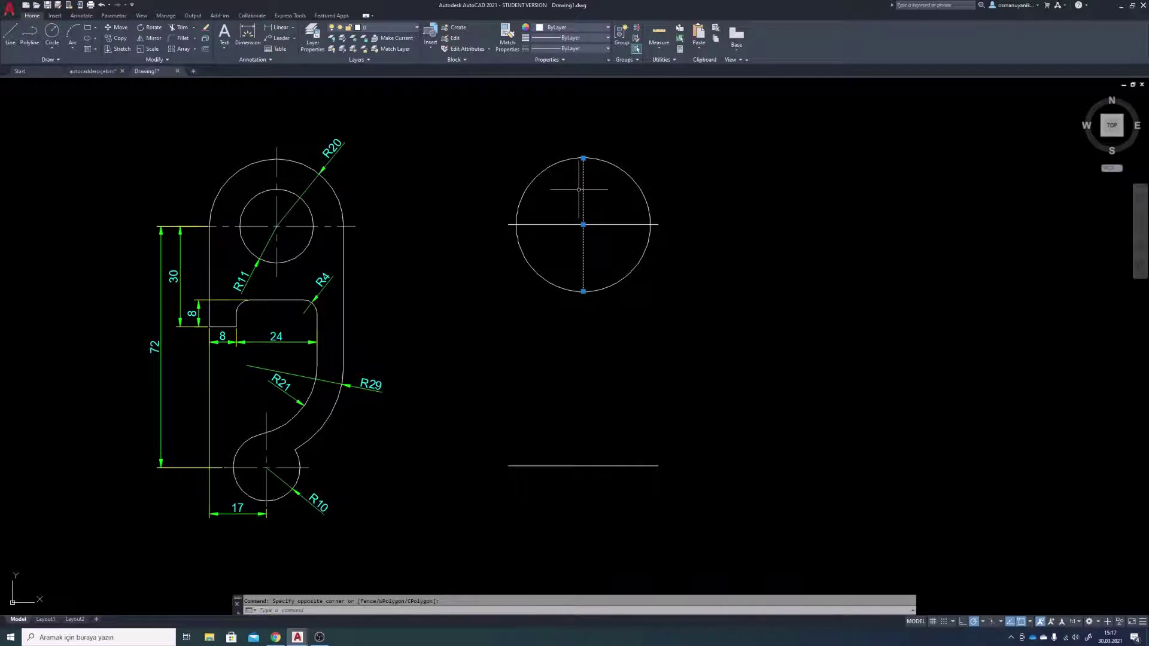
scroll(597, 175, up, 2)
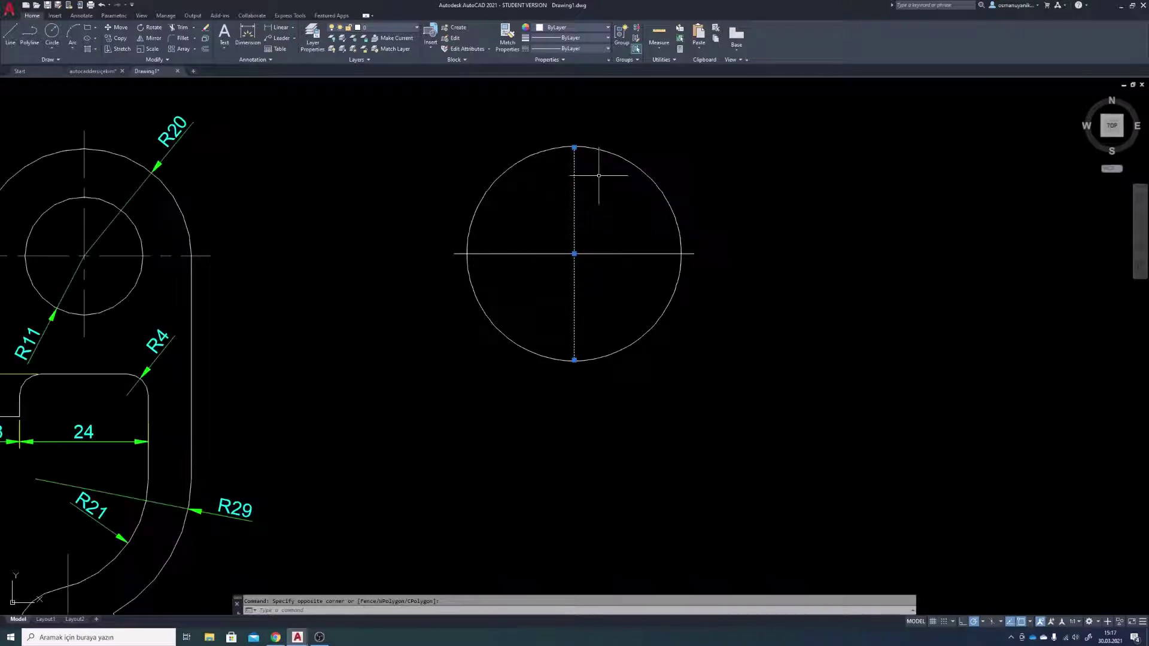
click(574, 146)
text(5)
key(Return)
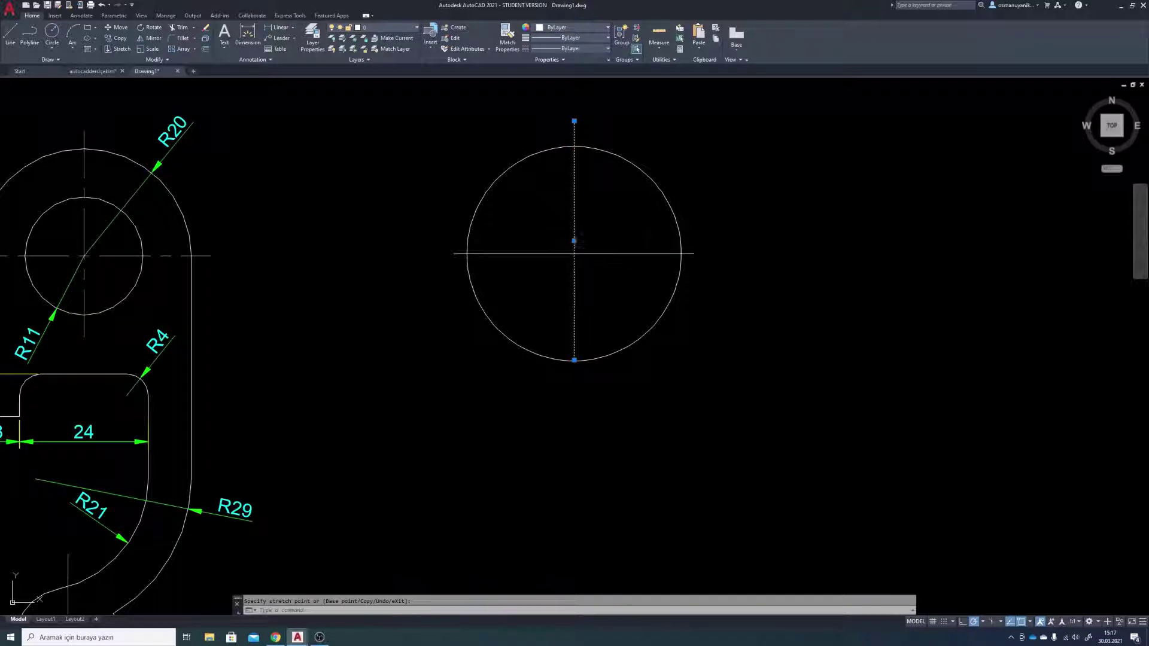
click(573, 240)
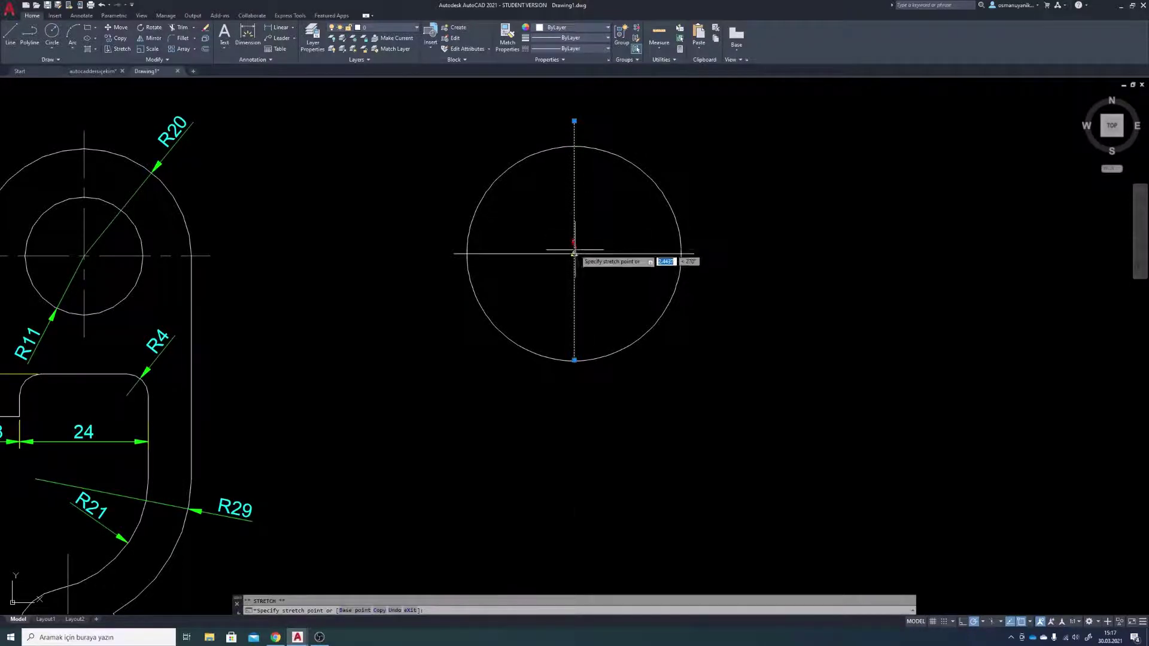
click(574, 254)
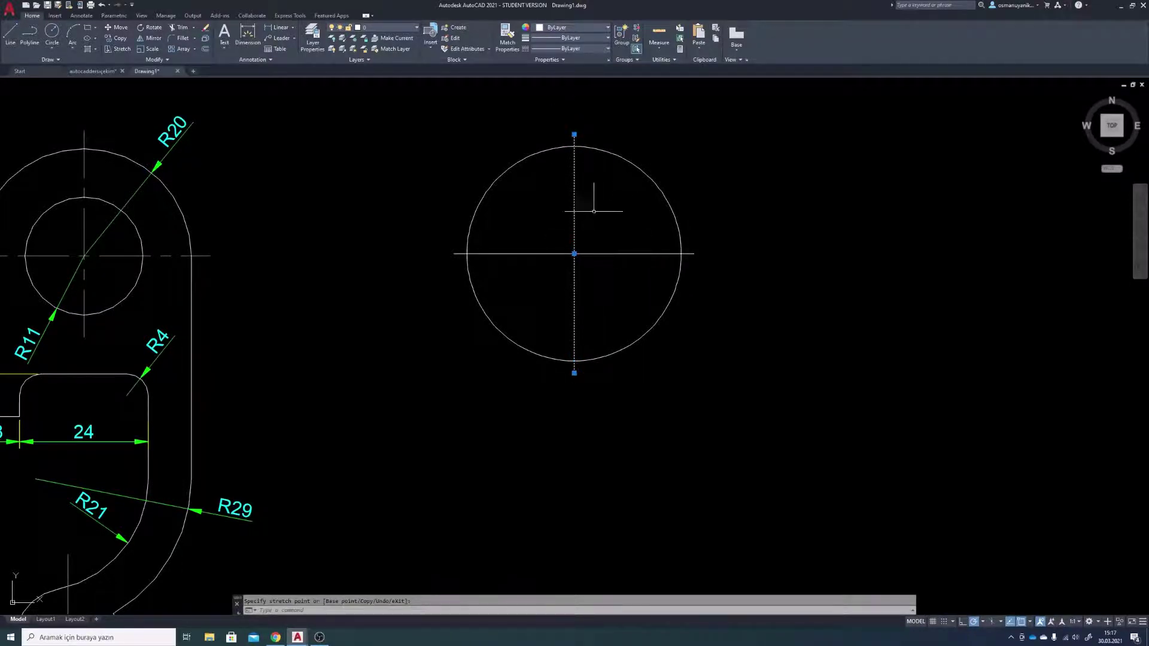
key(Escape)
scroll(590, 205, down, 3)
middle_drag(531, 222, 574, 203)
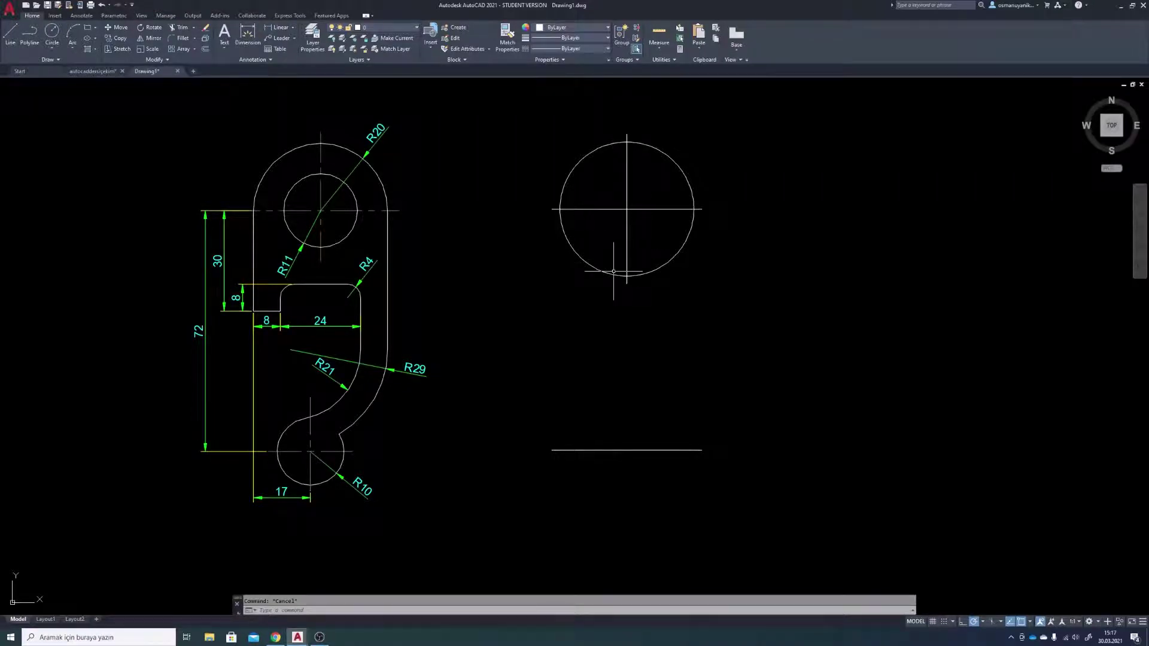
Trim off the circle's lower half, keeping the upper arc
key(Return)
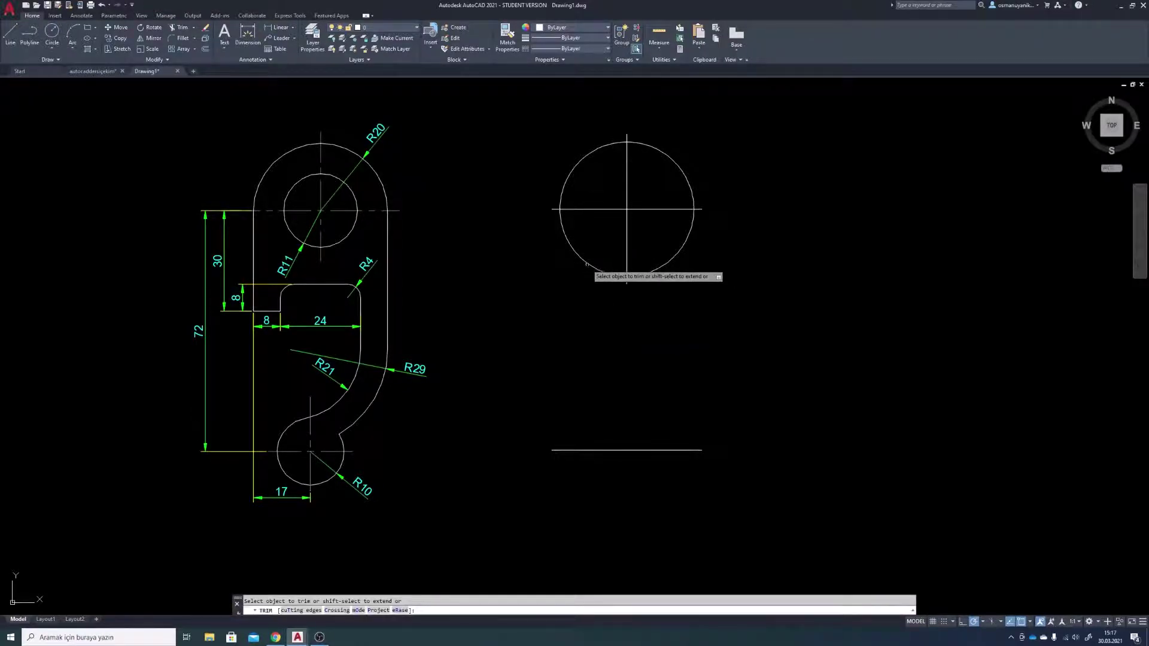
click(666, 264)
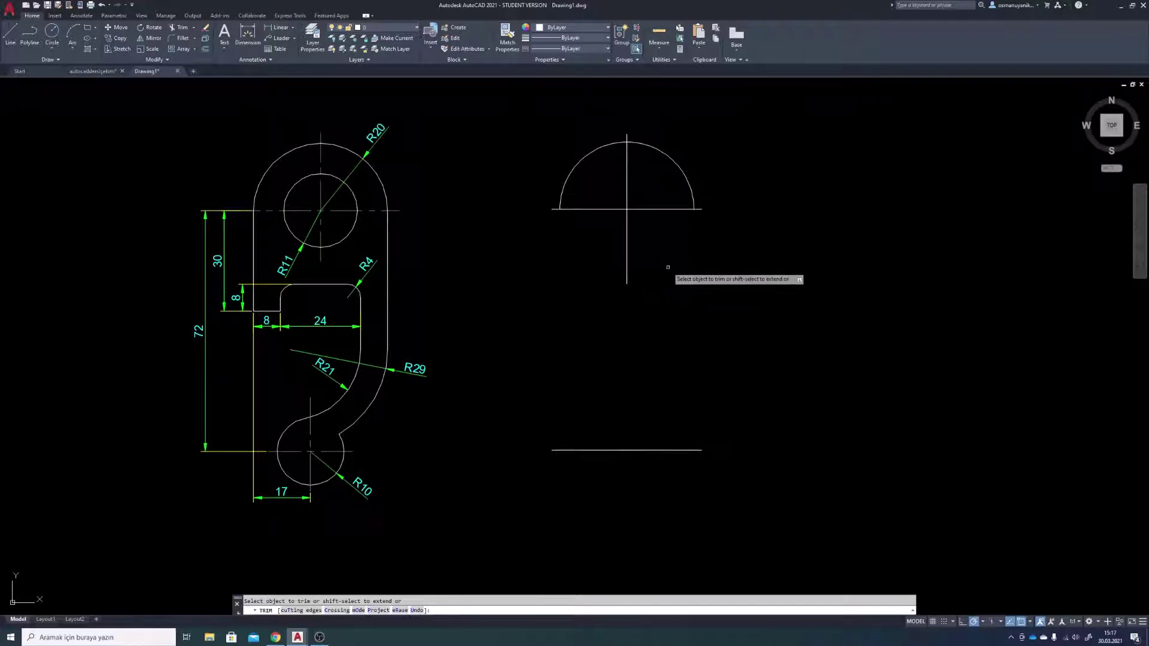
key(Return)
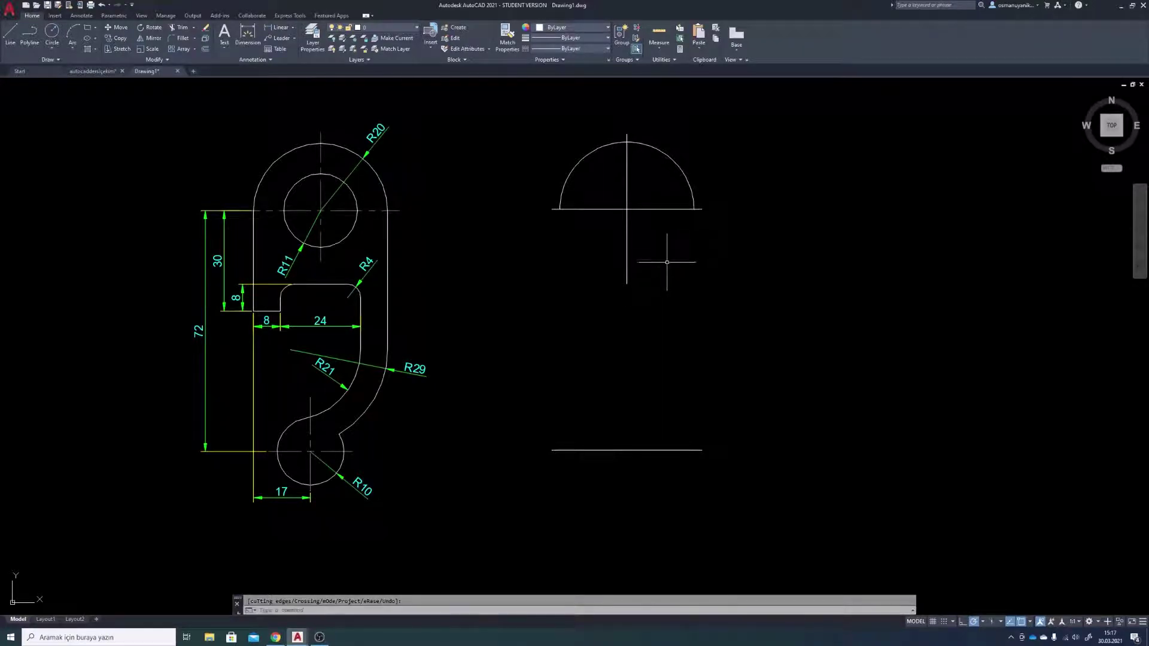
text(l)
key(Return)
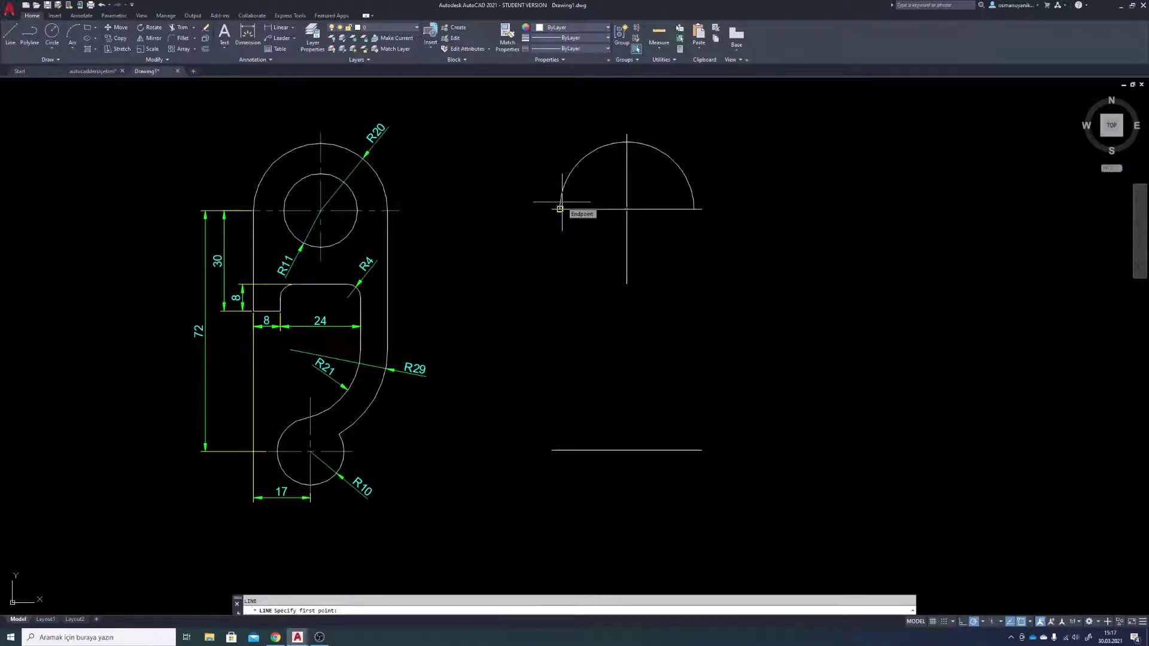
Draw the left profile from the arc's left end: down 30, 8×8 notch, 24 ledge, vertical edge
click(560, 208)
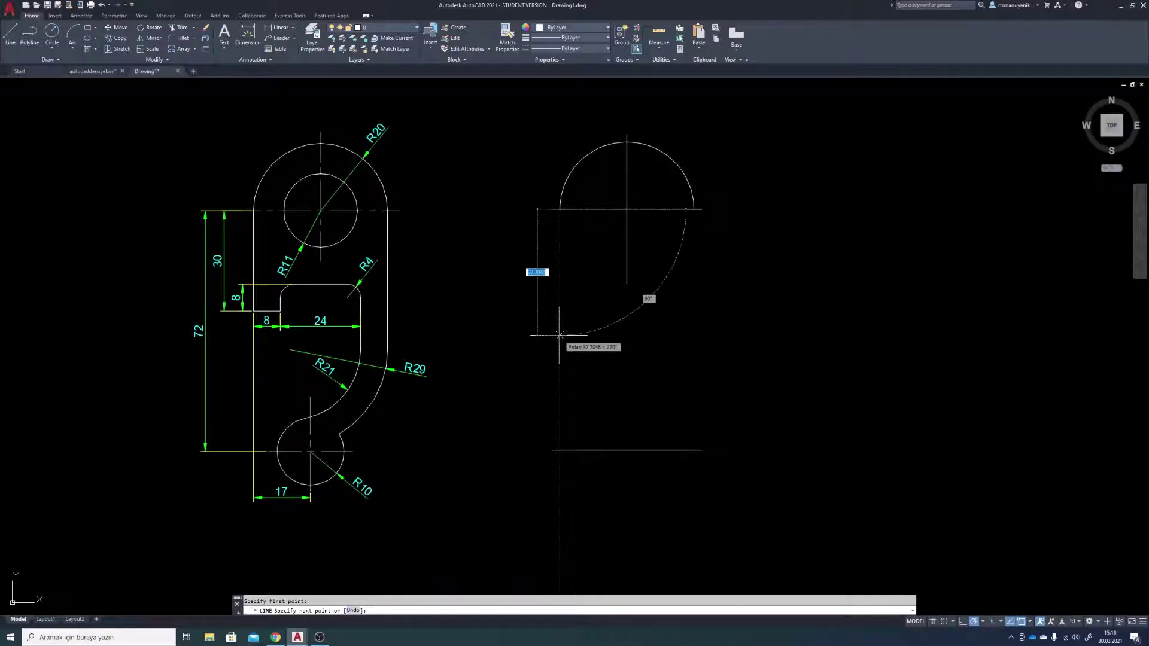
text(30)
key(Return)
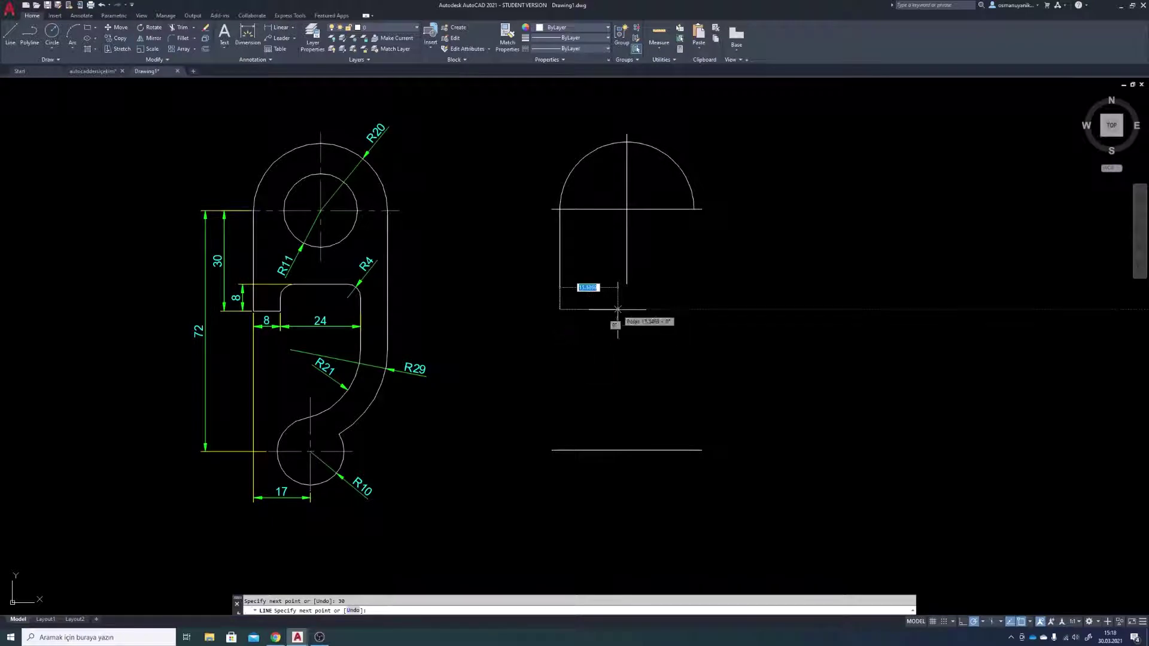
text(8)
key(Return)
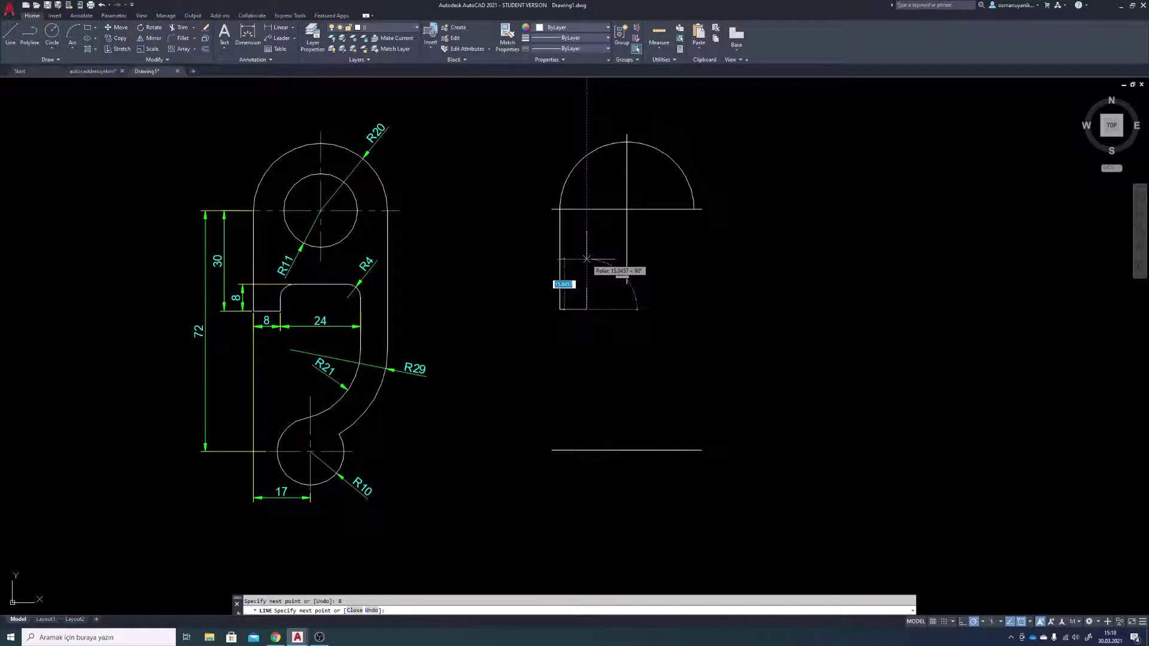
text(8)
key(Return)
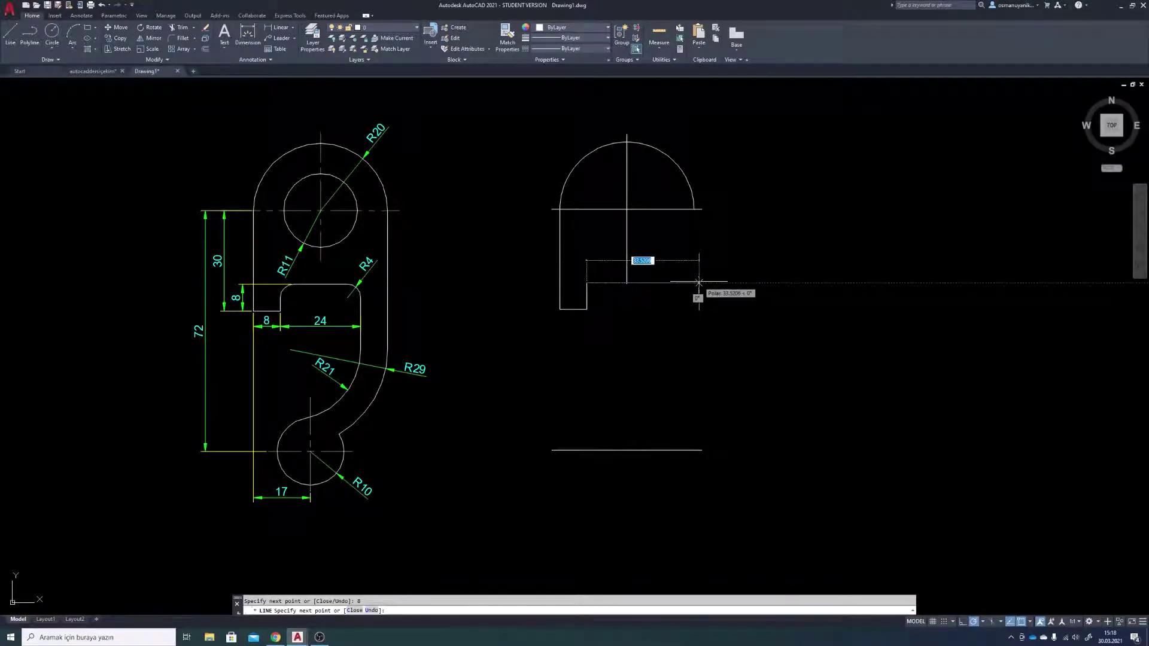
text(24)
key(Return)
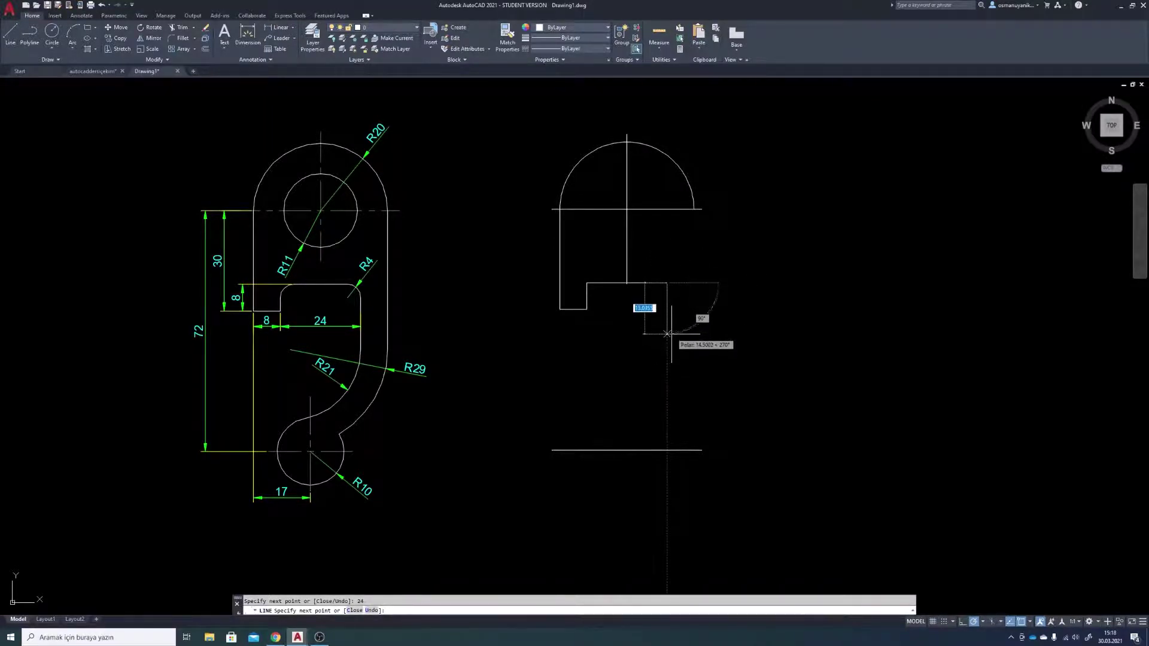
click(666, 389)
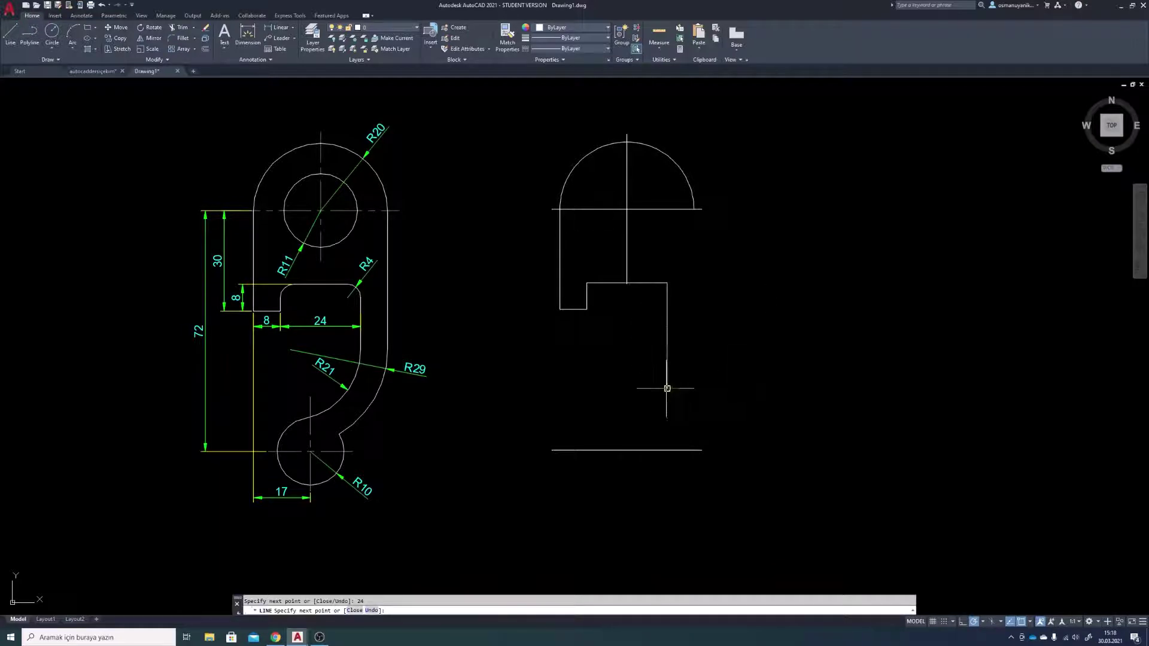
key(Return)
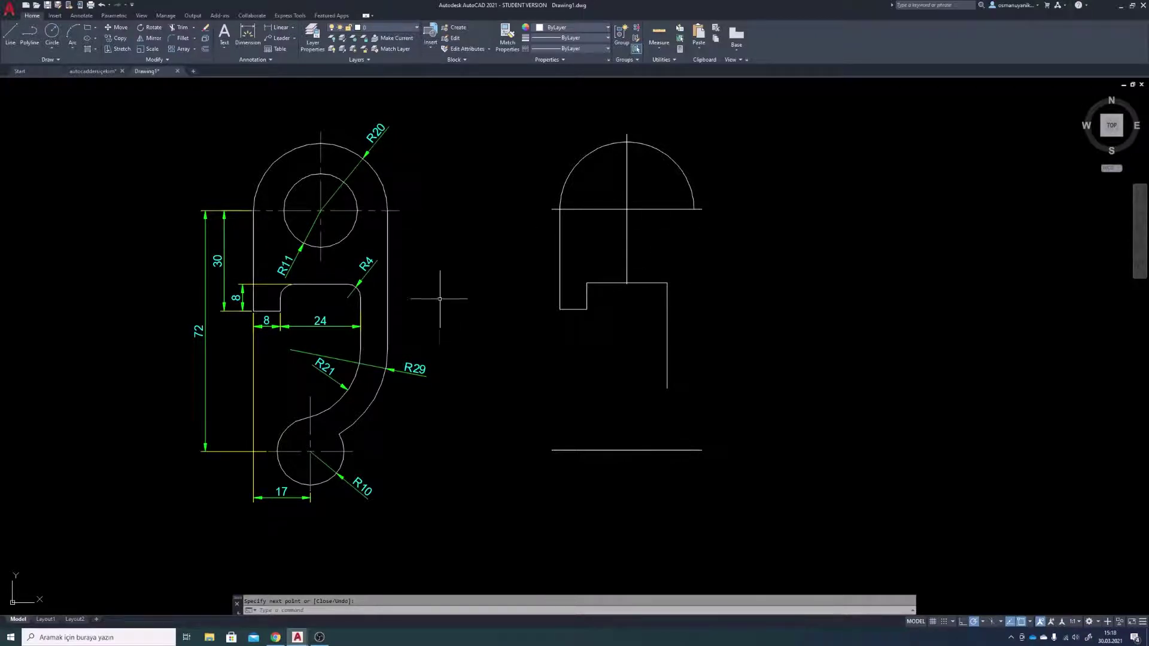
Draw the right edge straight down from the arc's right end
text(l)
key(Return)
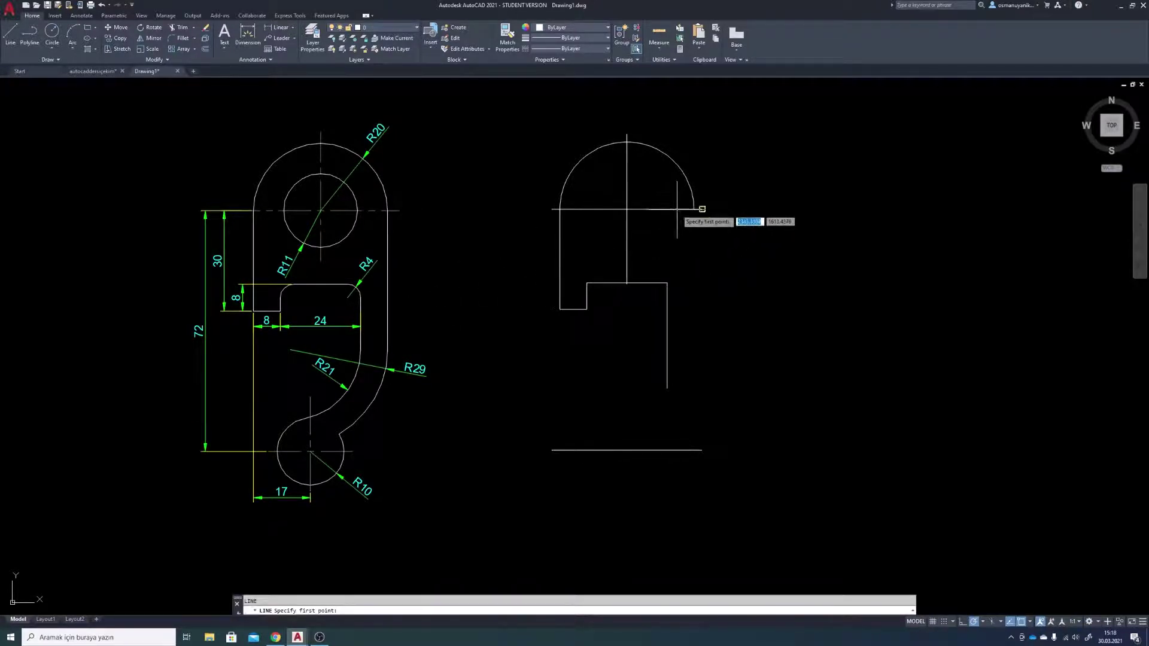
click(695, 209)
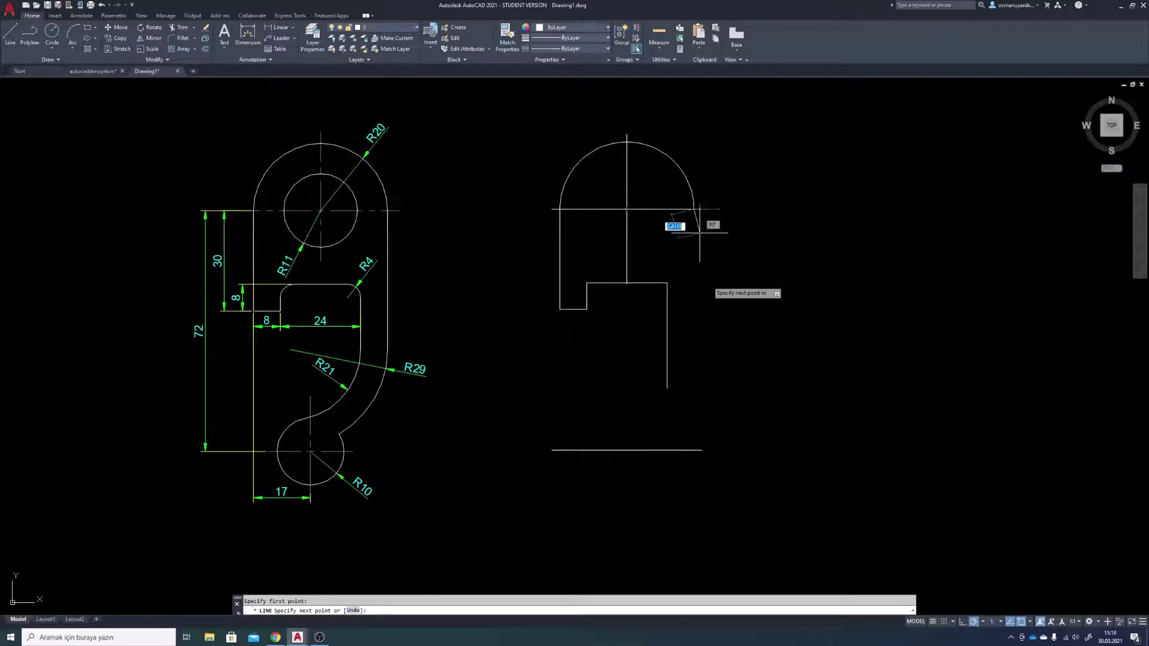
click(693, 364)
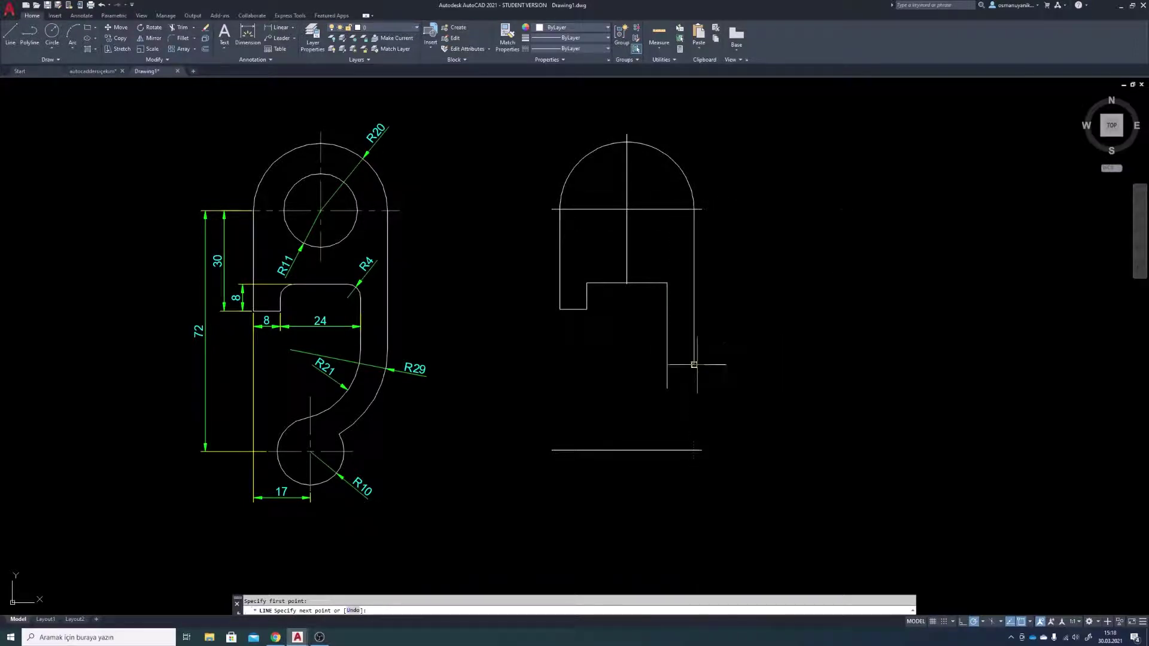
key(Return)
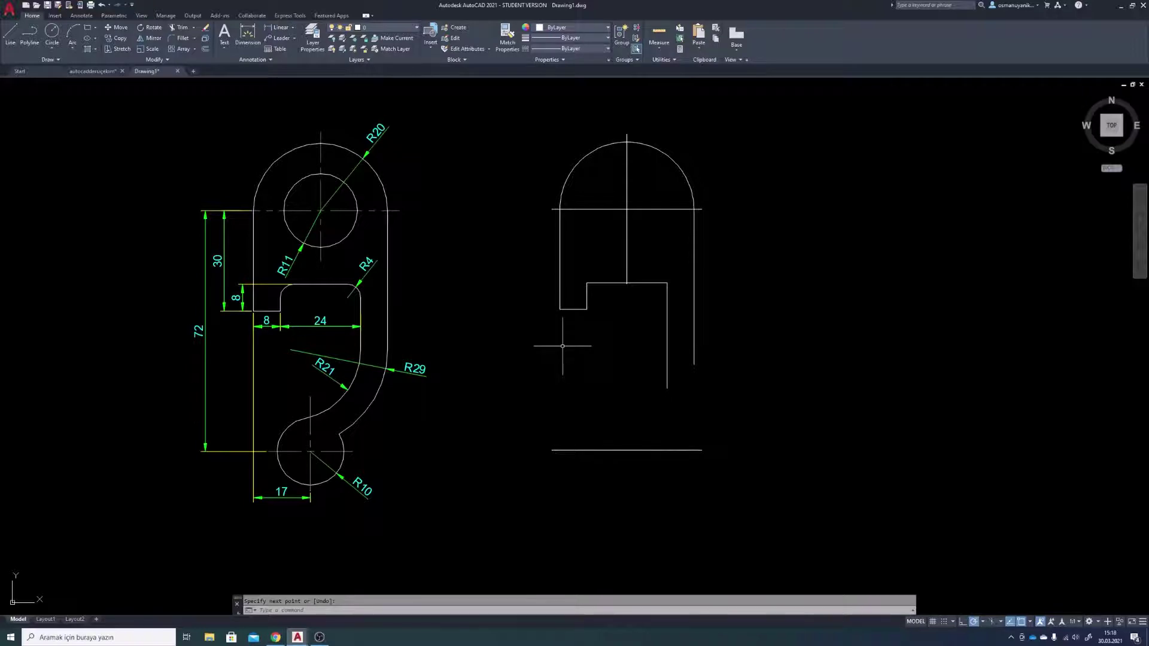
Copy the left vertical edge down to the bottom horizontal line
text(o)
key(Return)
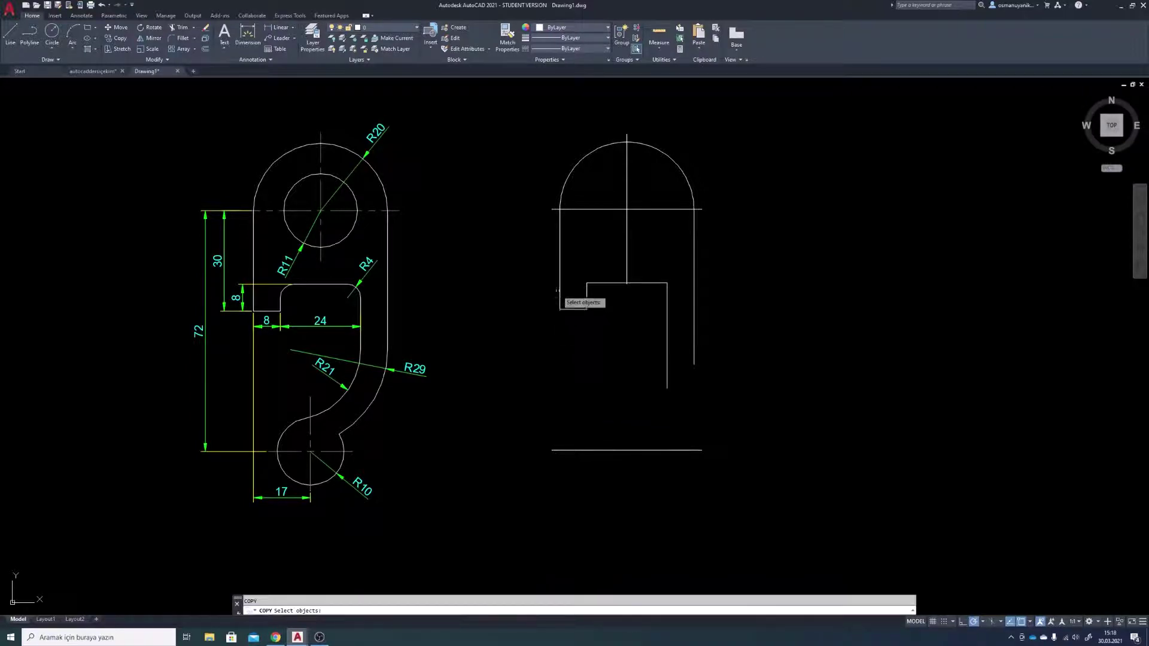
click(560, 257)
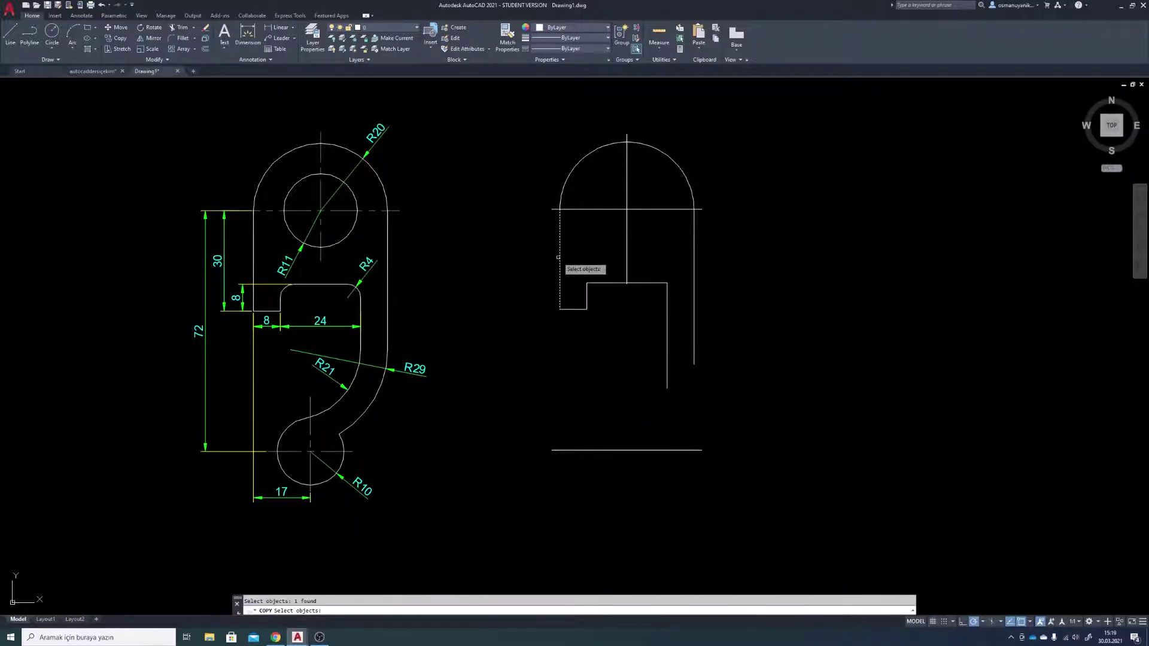
key(Return)
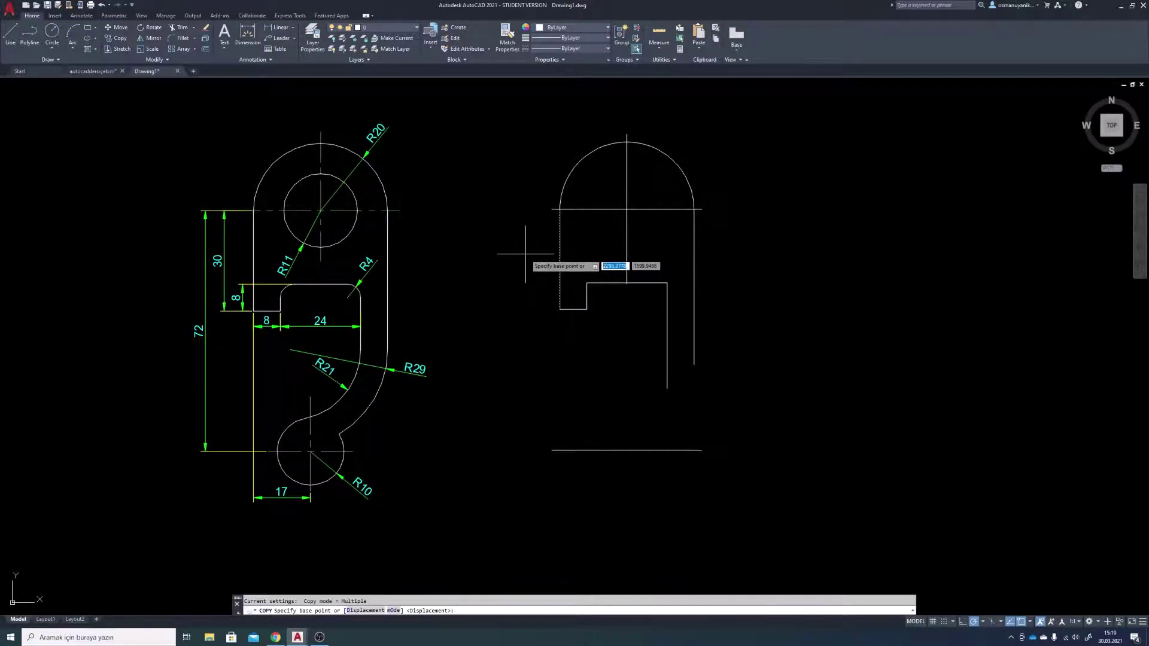
click(525, 253)
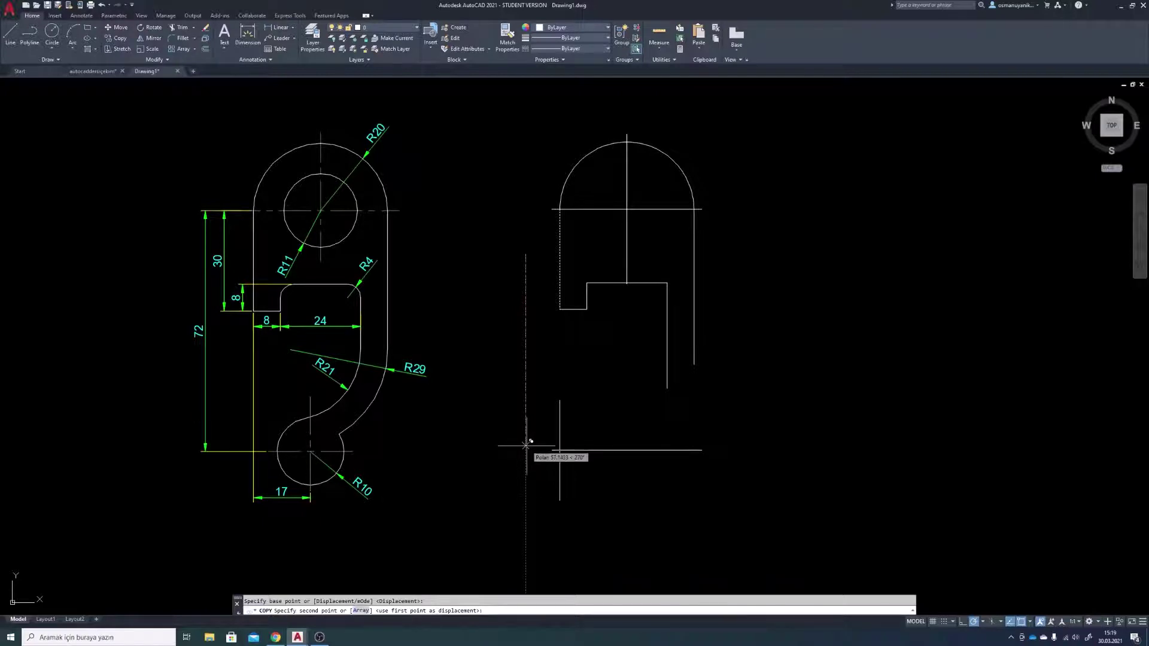
click(526, 443)
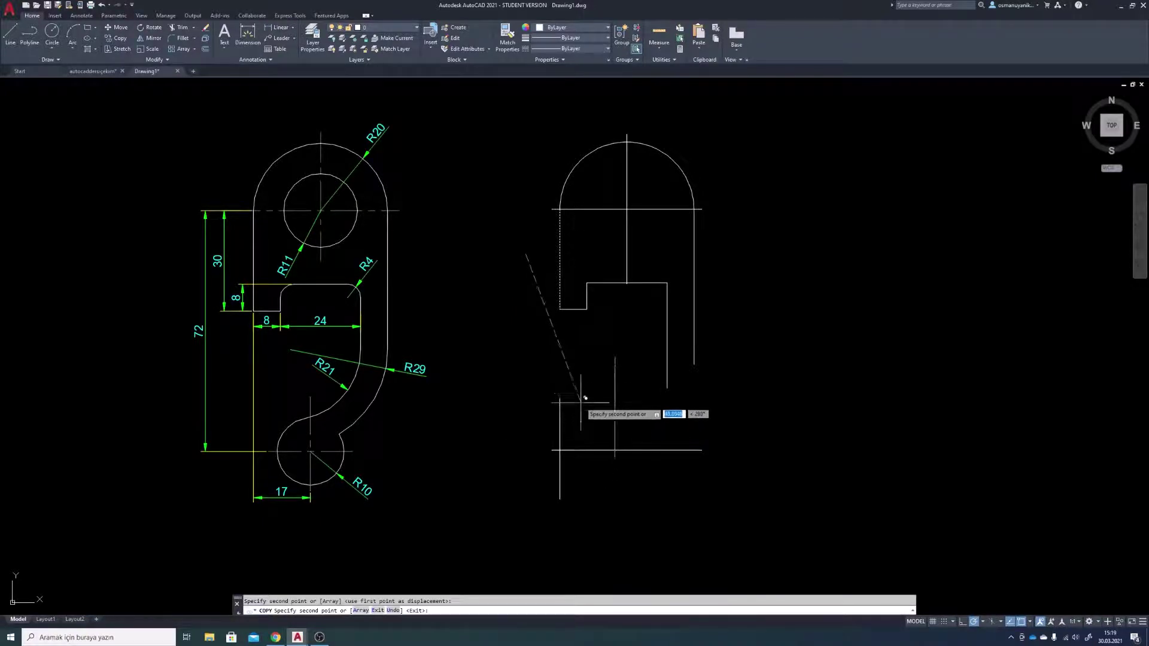
key(Return)
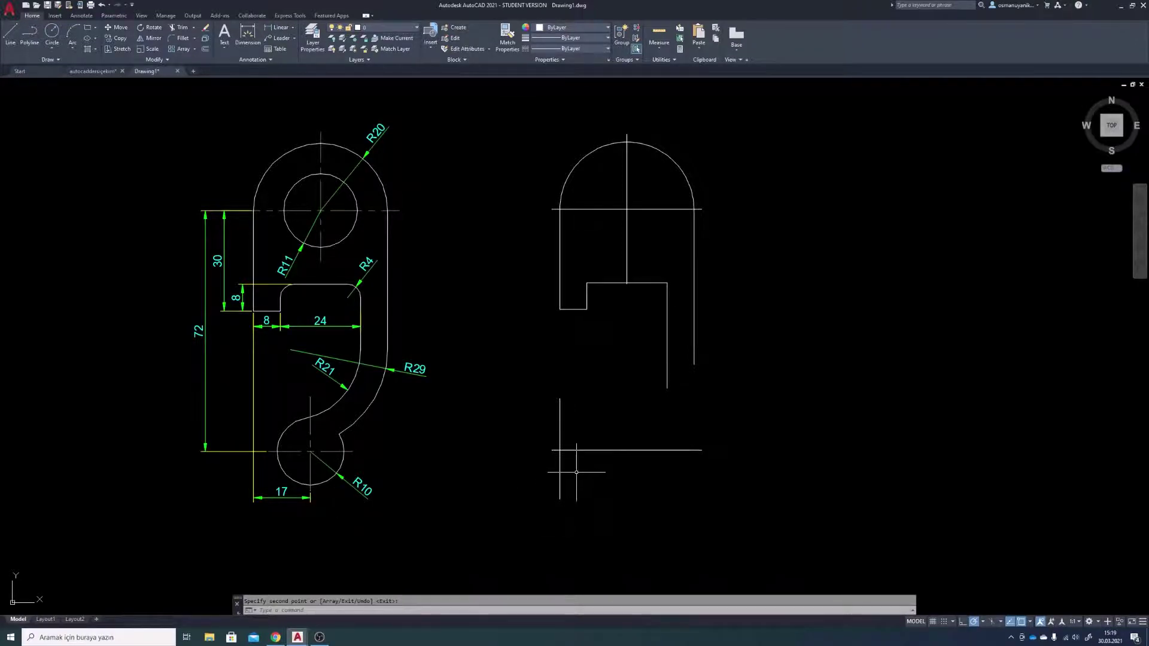
text(M)
Move the copied vertical line 17 units to the right
key(Return)
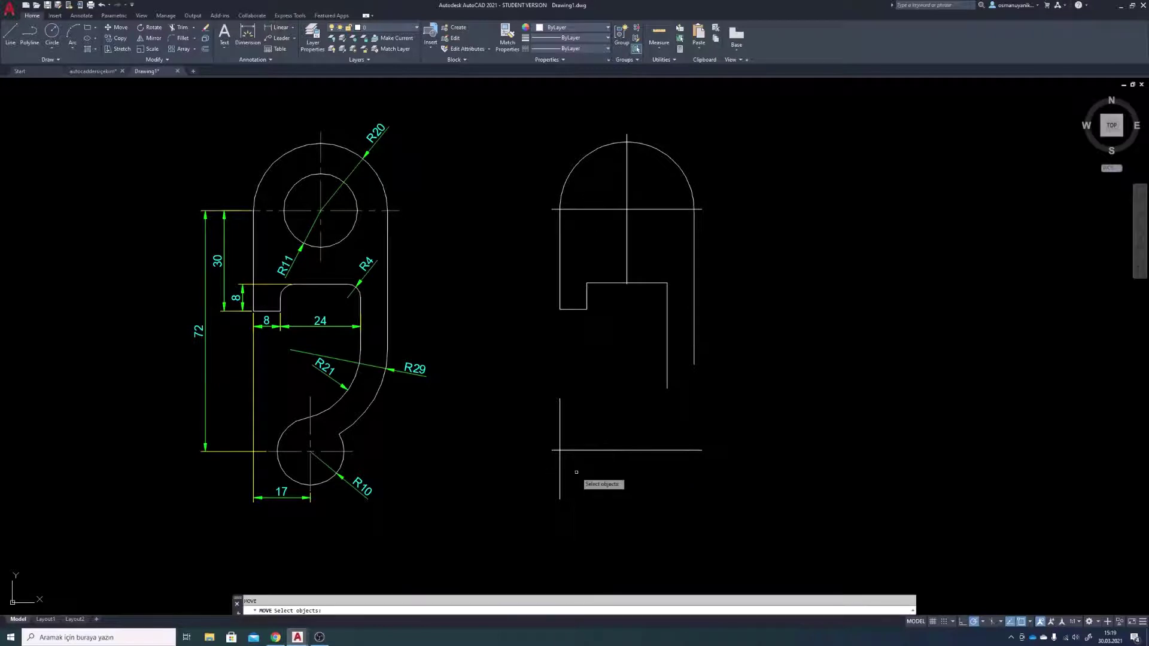
click(562, 470)
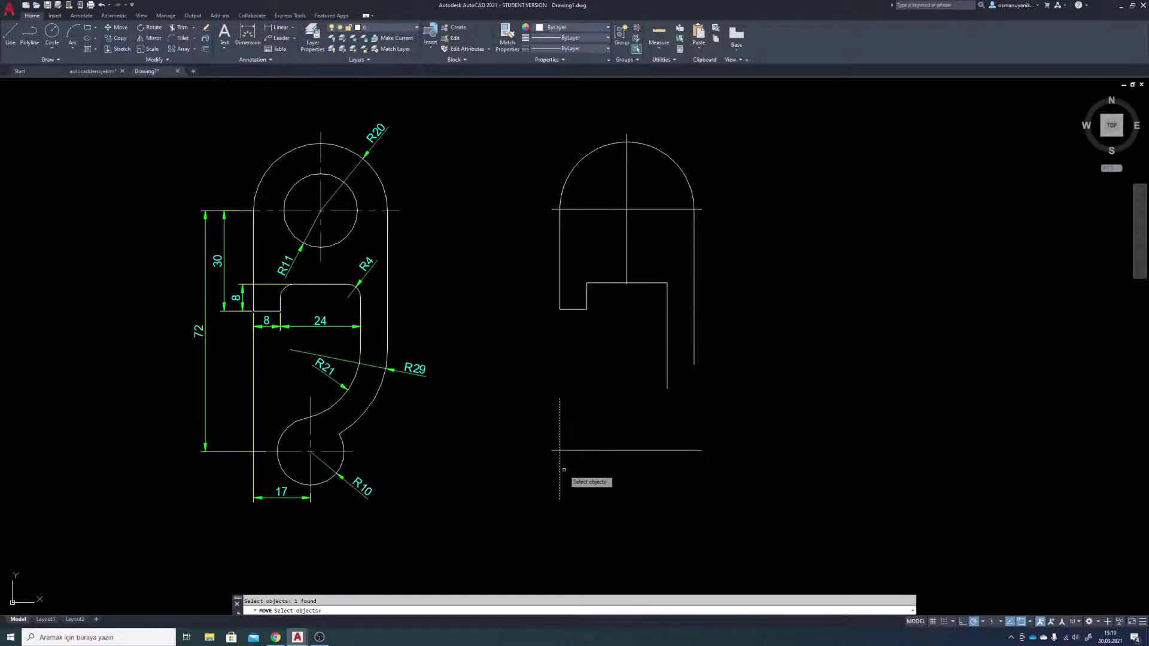
key(Return)
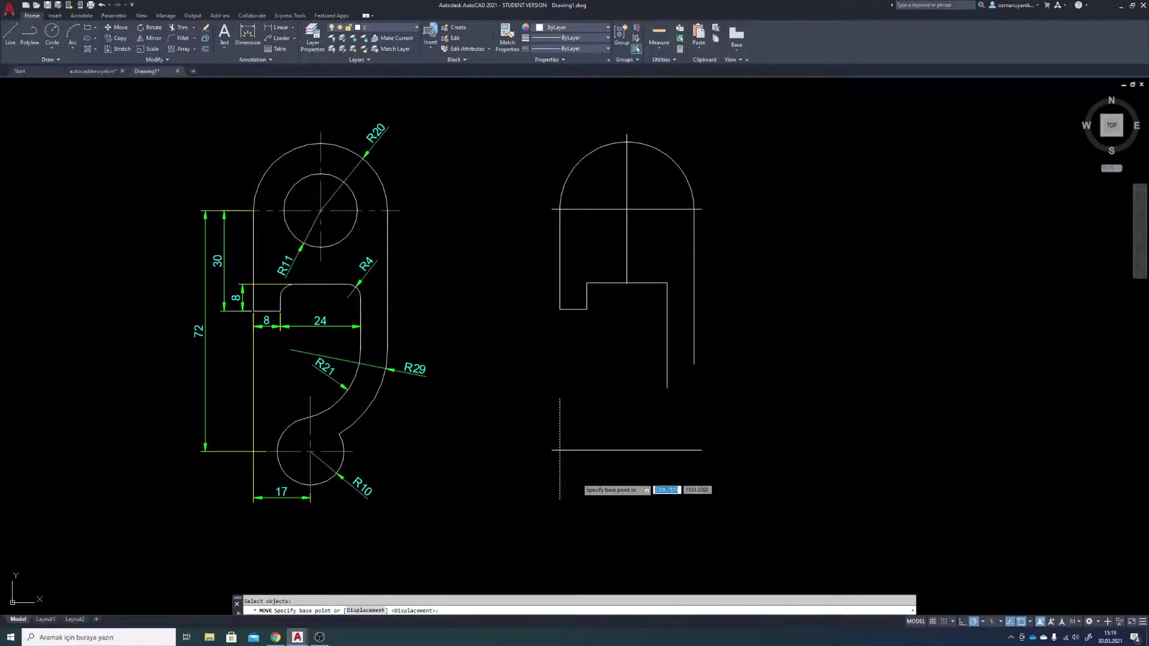
click(516, 520)
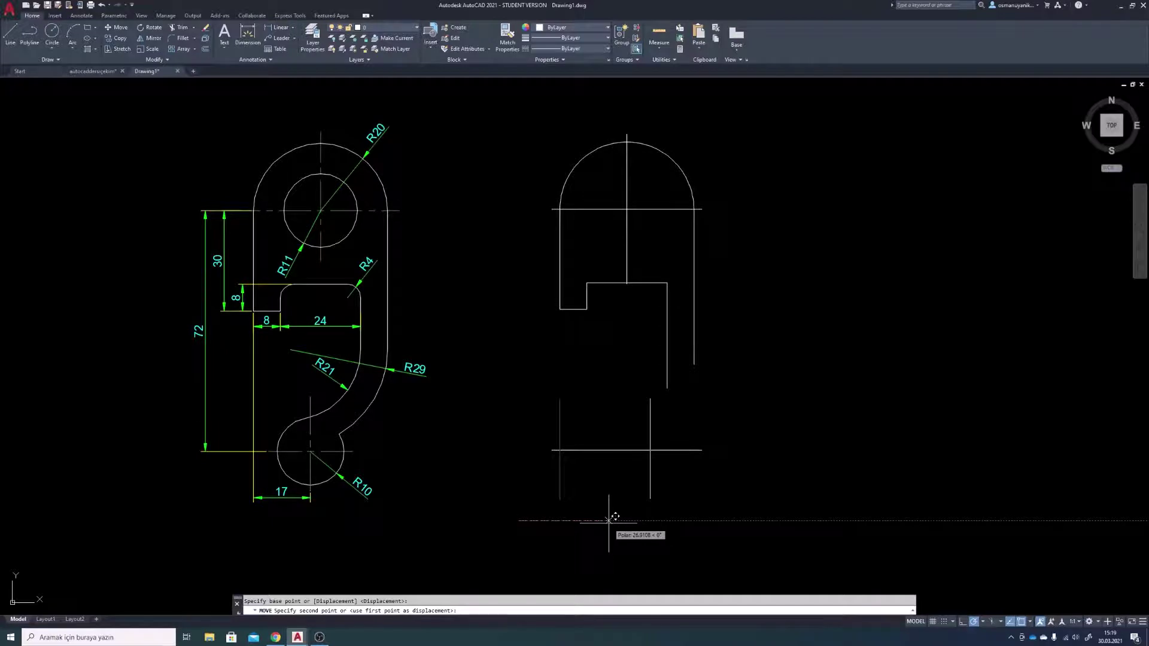
text(17)
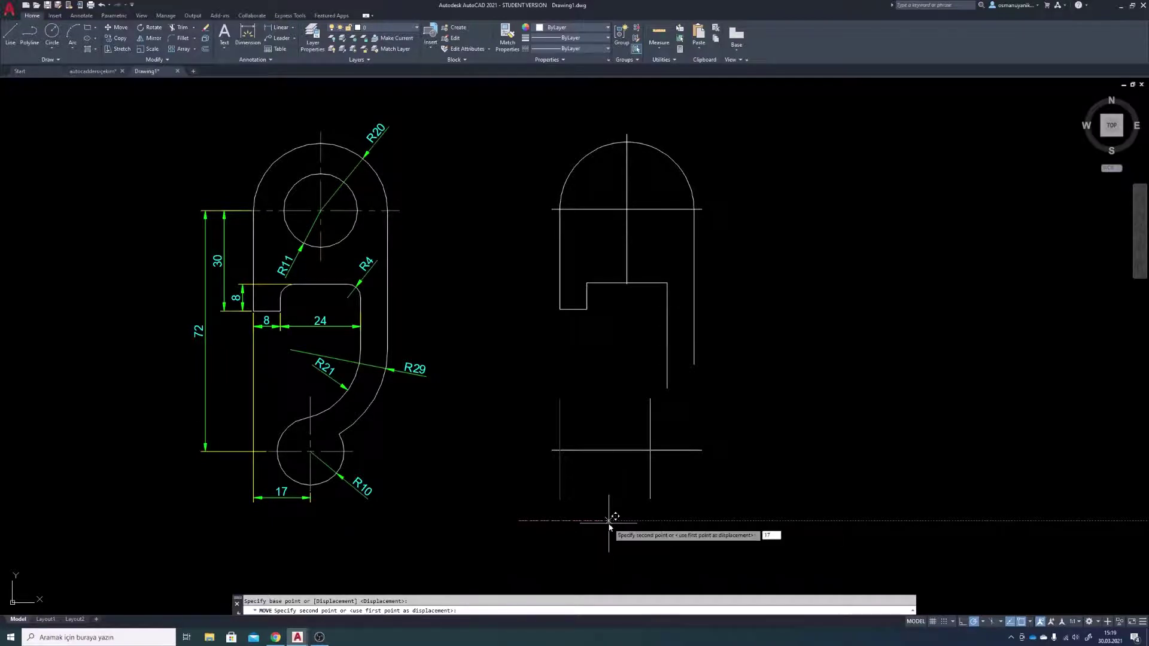
key(Return)
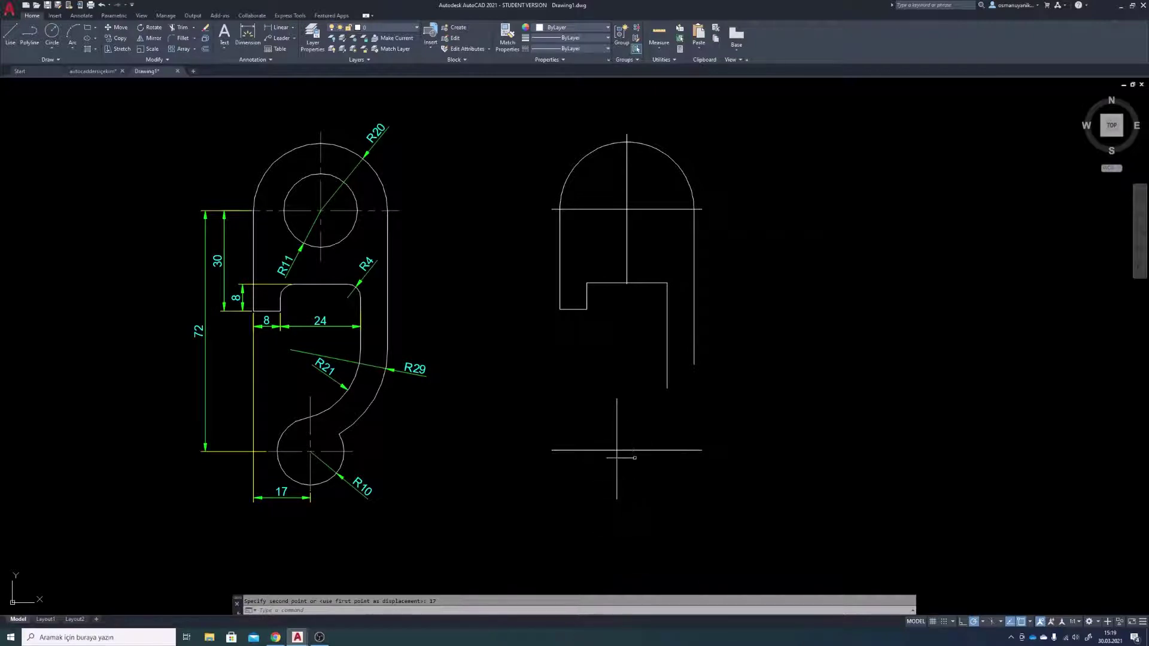
scroll(620, 450, up, 4)
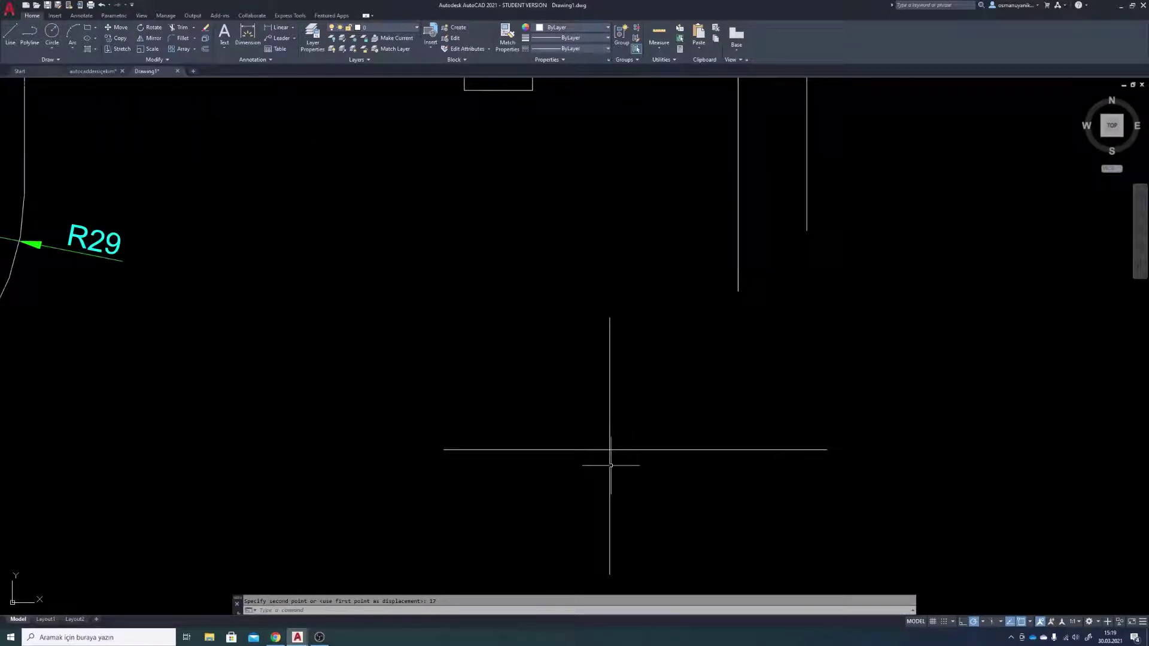
Grab the new vertical centre line's end grip, then cancel without changing it
click(609, 464)
scroll(610, 459, up, 5)
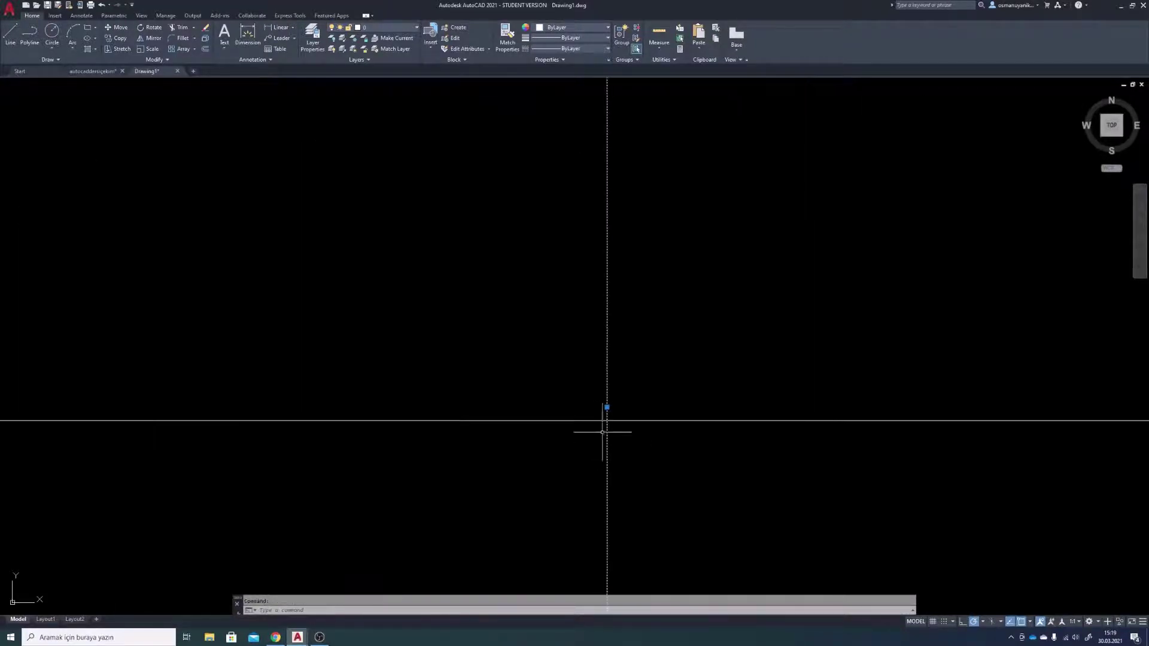
click(607, 407)
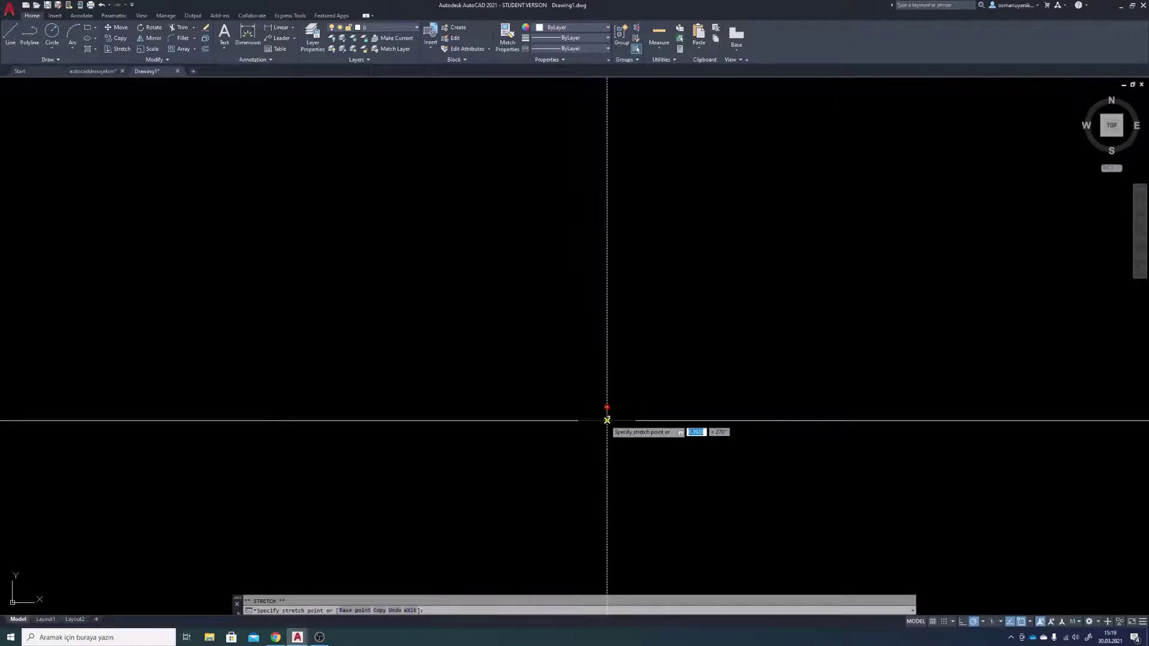
scroll(625, 443, down, 3)
scroll(624, 442, down, 2)
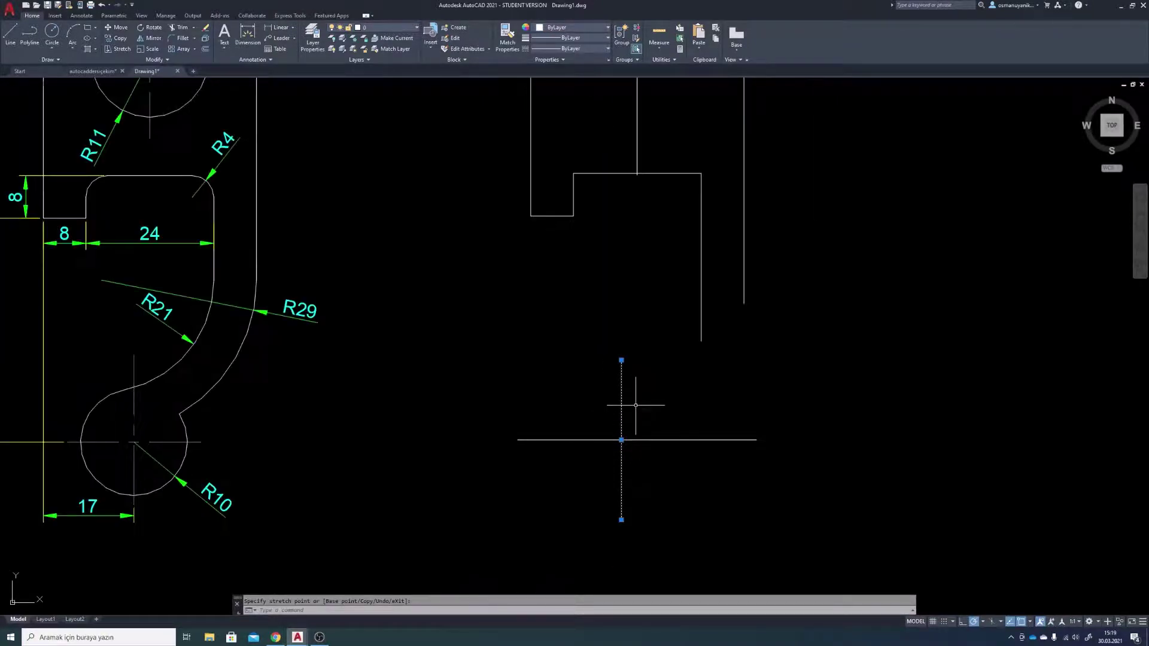
key(Escape)
middle_drag(594, 410, 599, 392)
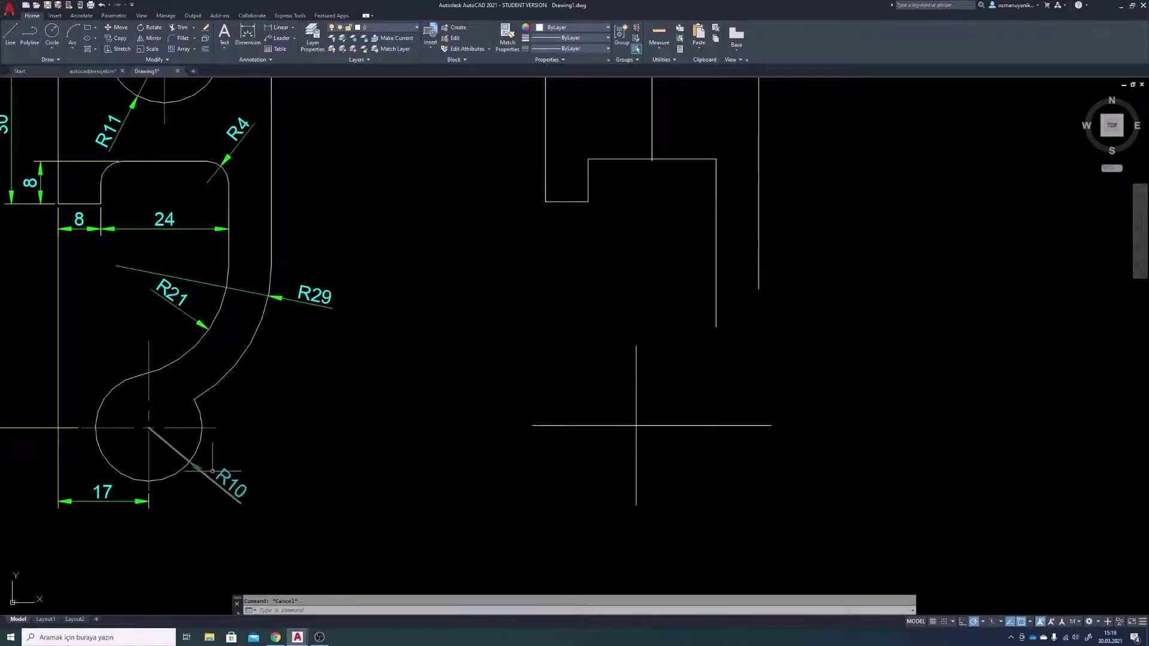
Draw a radius-10 circle at the lower centre-line crossing
text(c)
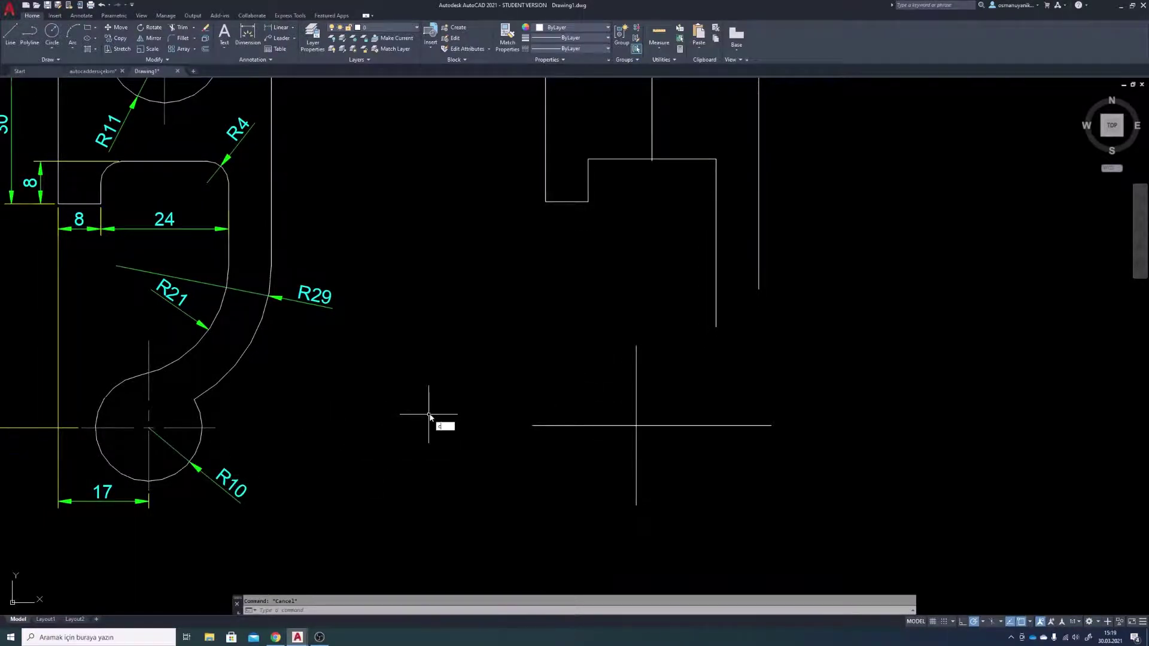
key(Return)
click(636, 426)
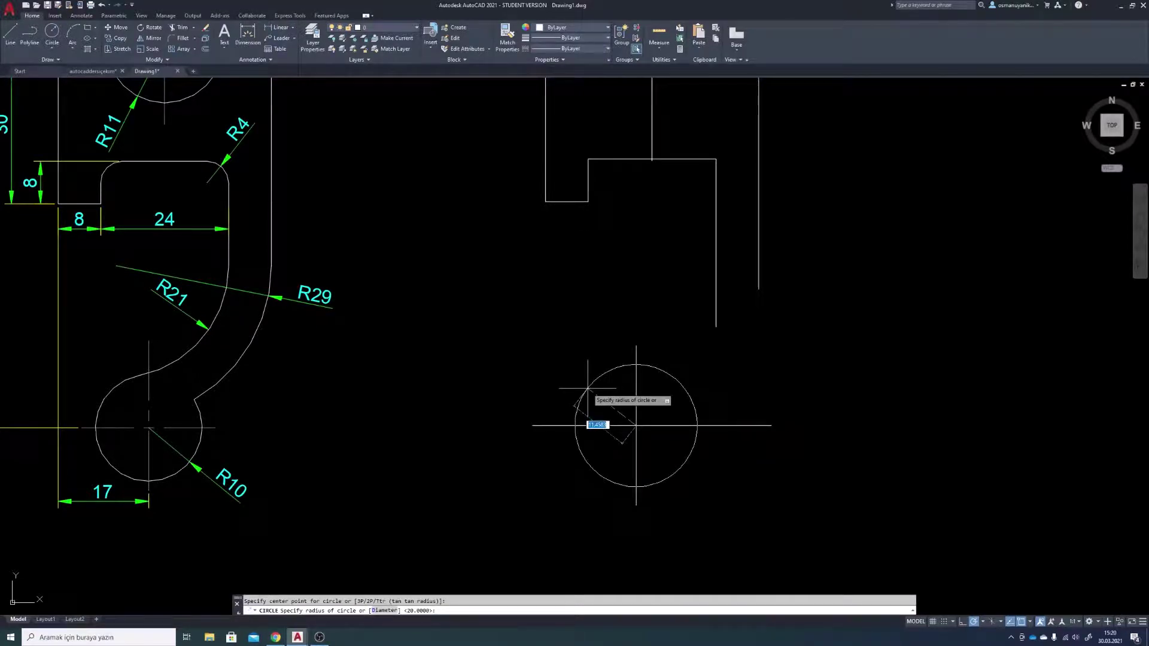
key(Return)
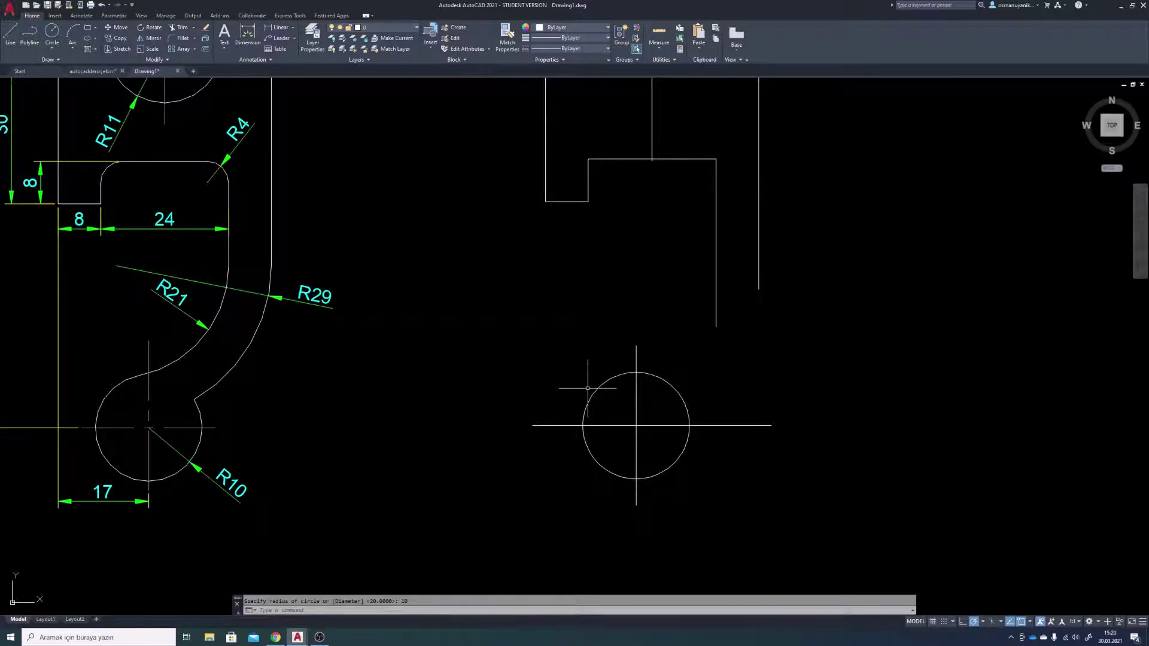
Shorten the horizontal centre line's right end toward the small circle
drag(781, 406, 730, 445)
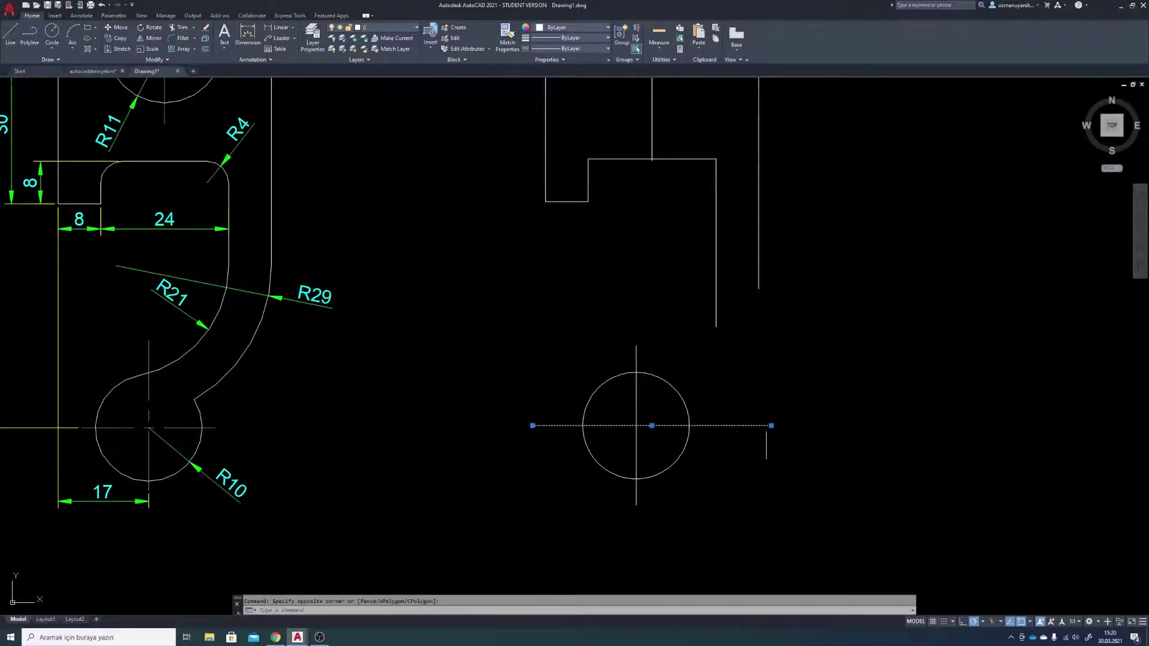
click(770, 426)
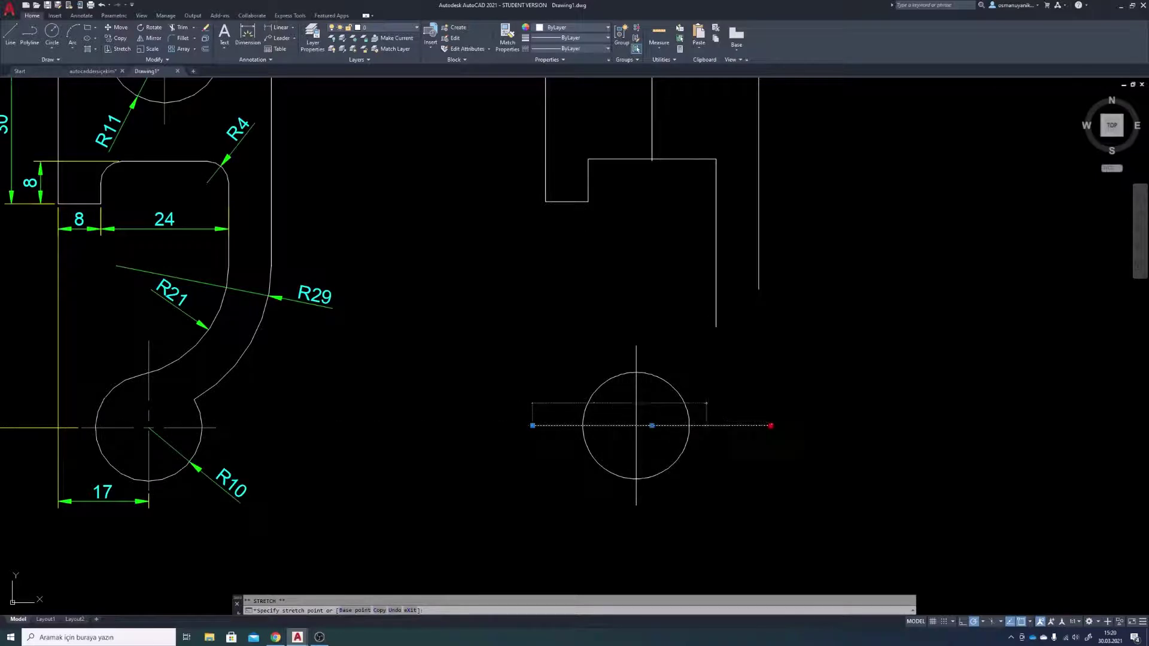
click(707, 403)
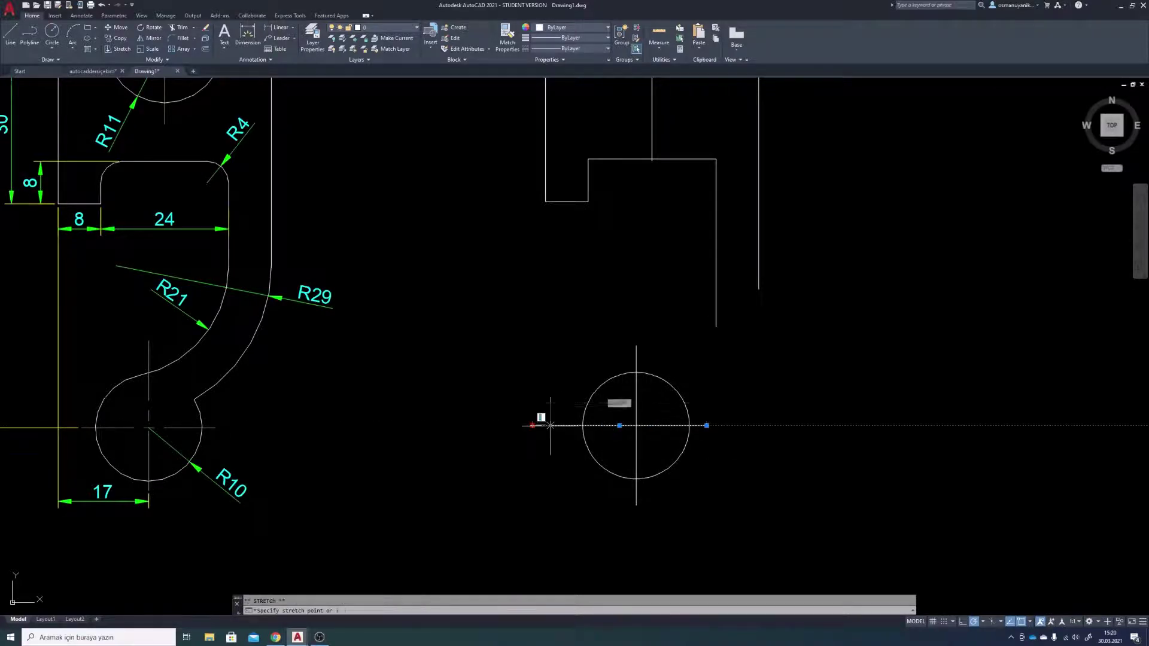
scroll(629, 430, up, 5)
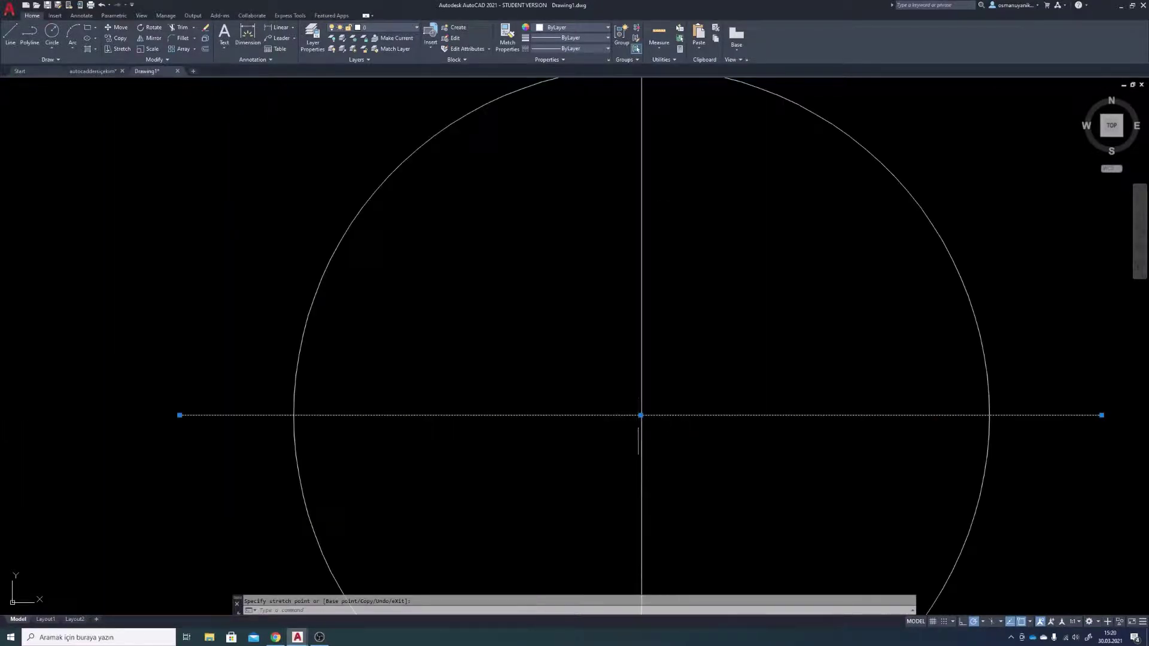
scroll(639, 416, up, 5)
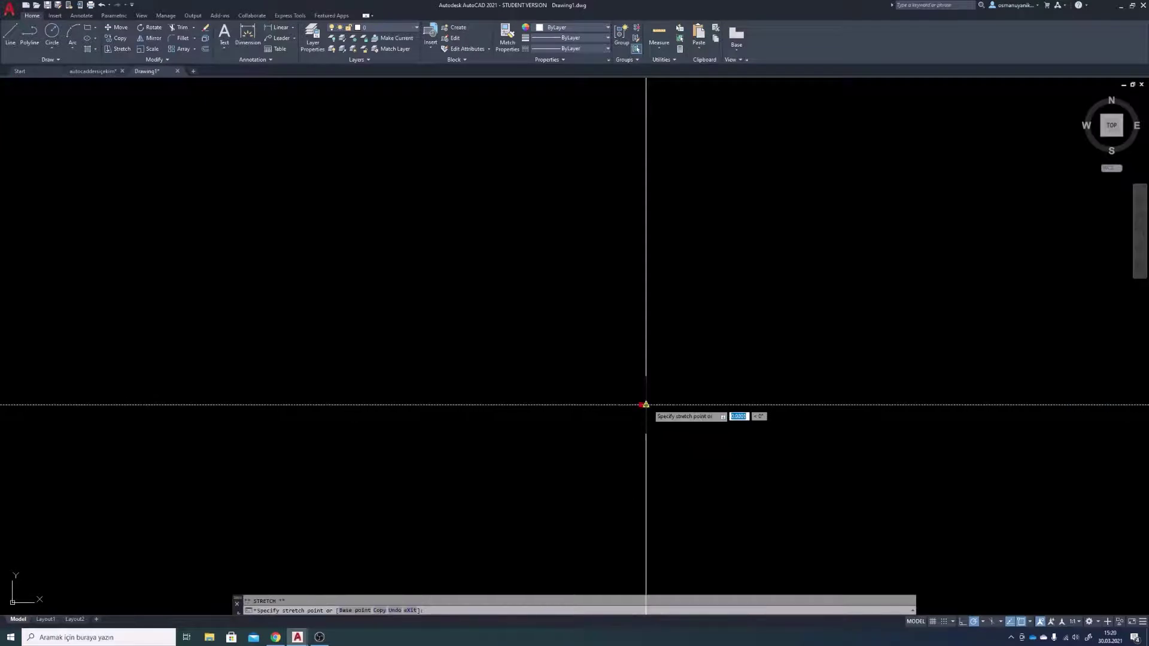
key(Escape)
scroll(659, 395, down, 3)
scroll(694, 359, down, 4)
scroll(724, 348, down, 4)
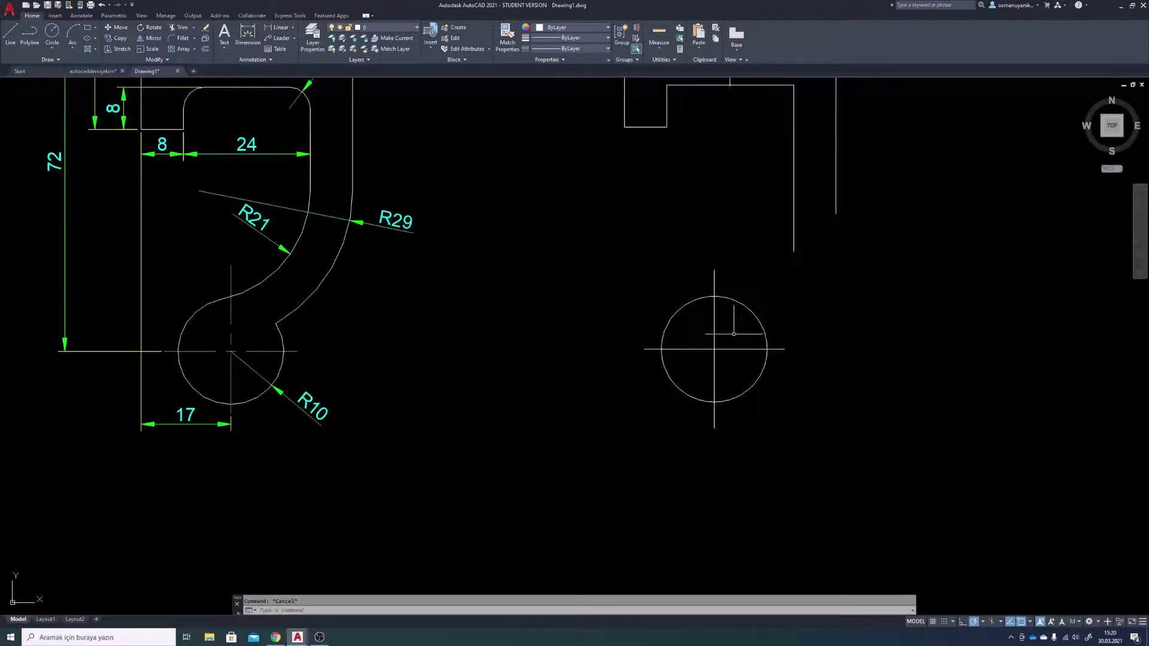
scroll(698, 371, down, 1)
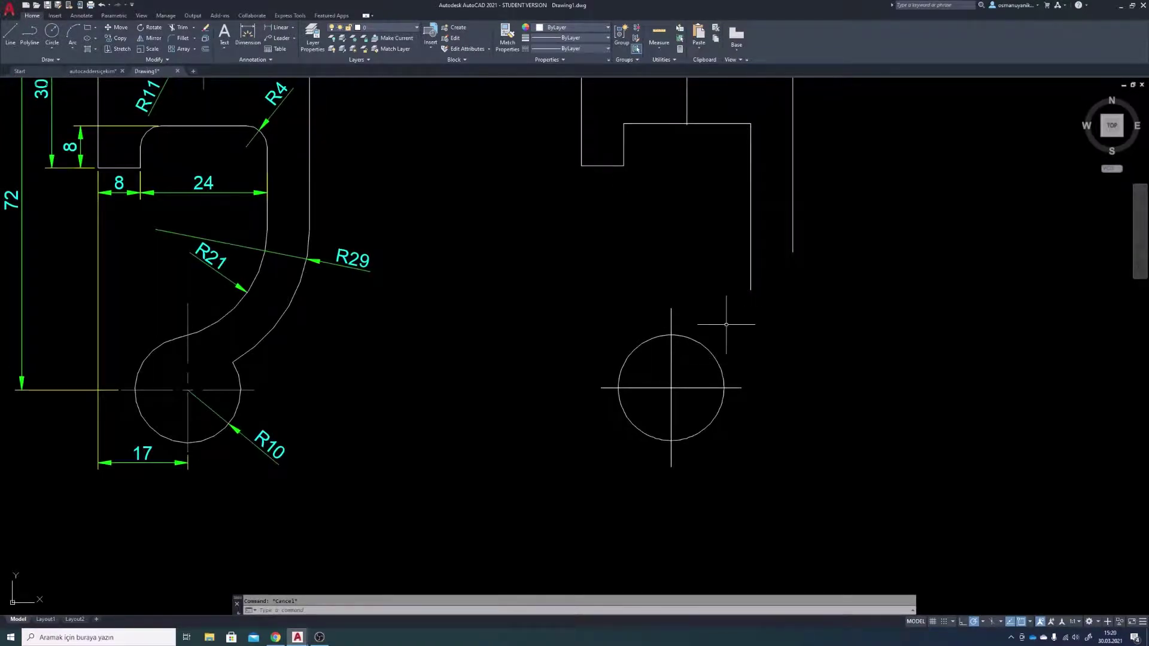
middle_drag(736, 321, 694, 403)
Frame both drawings in view and start another circle
scroll(681, 345, down, 3)
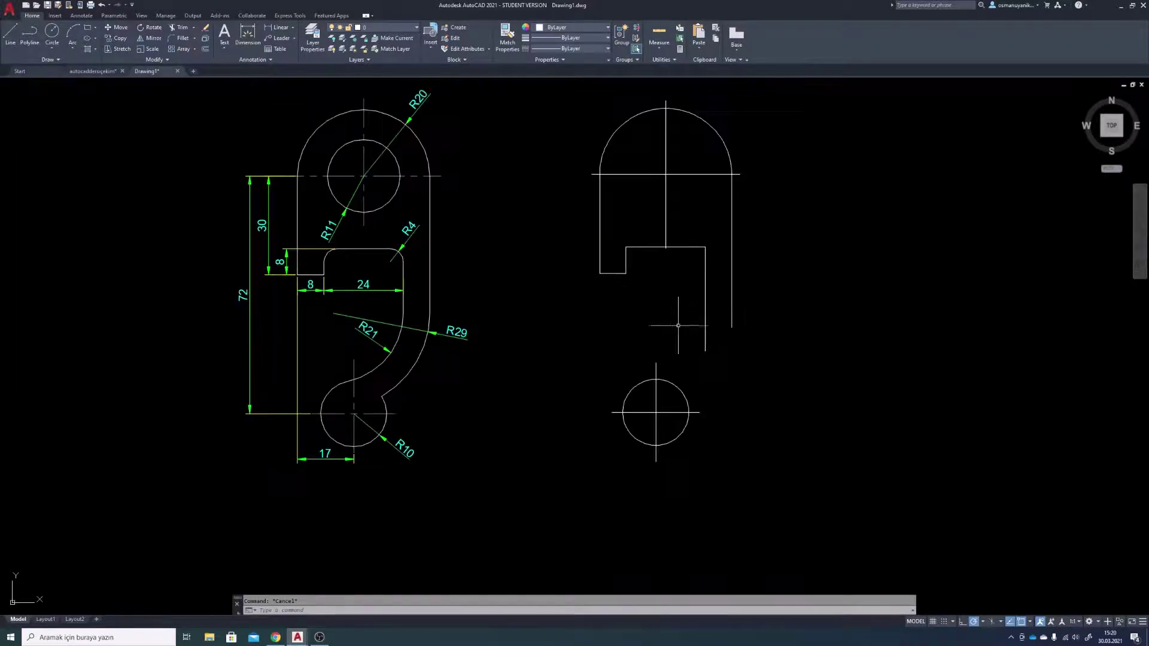
middle_drag(672, 321, 637, 338)
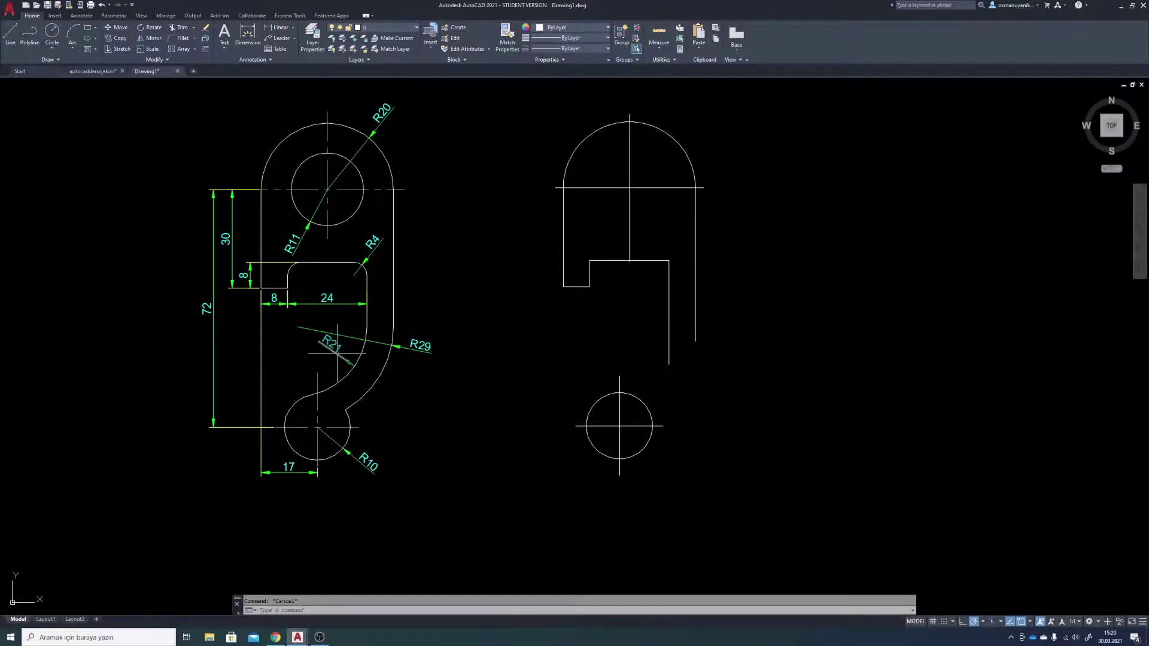
scroll(326, 343, up, 2)
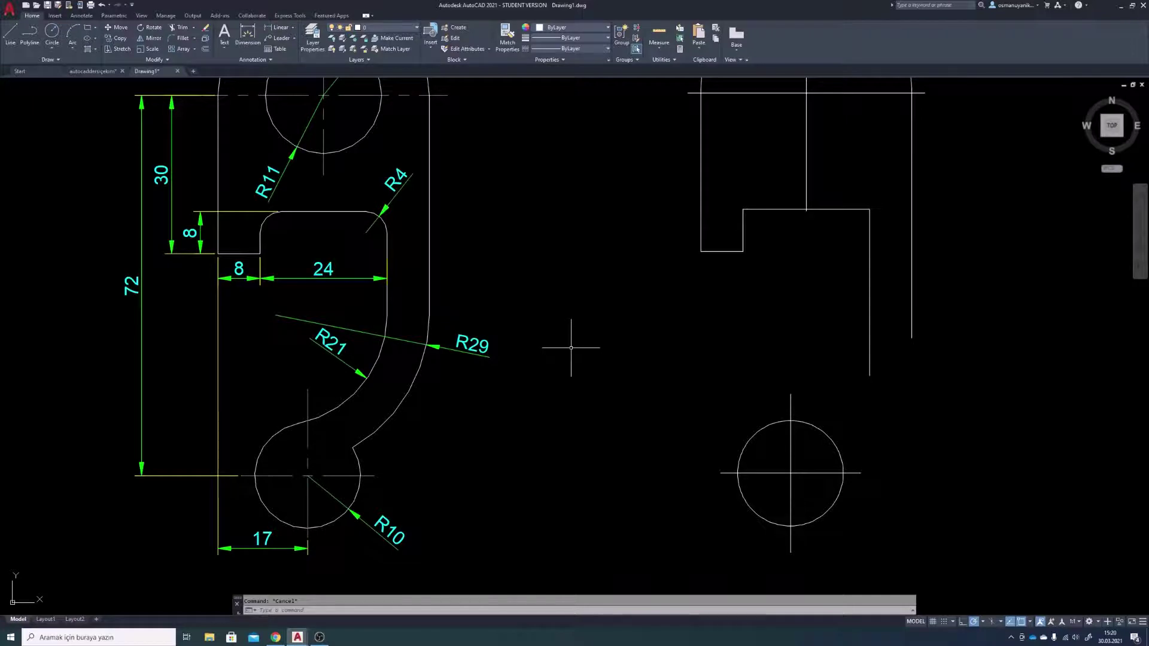
key(Return)
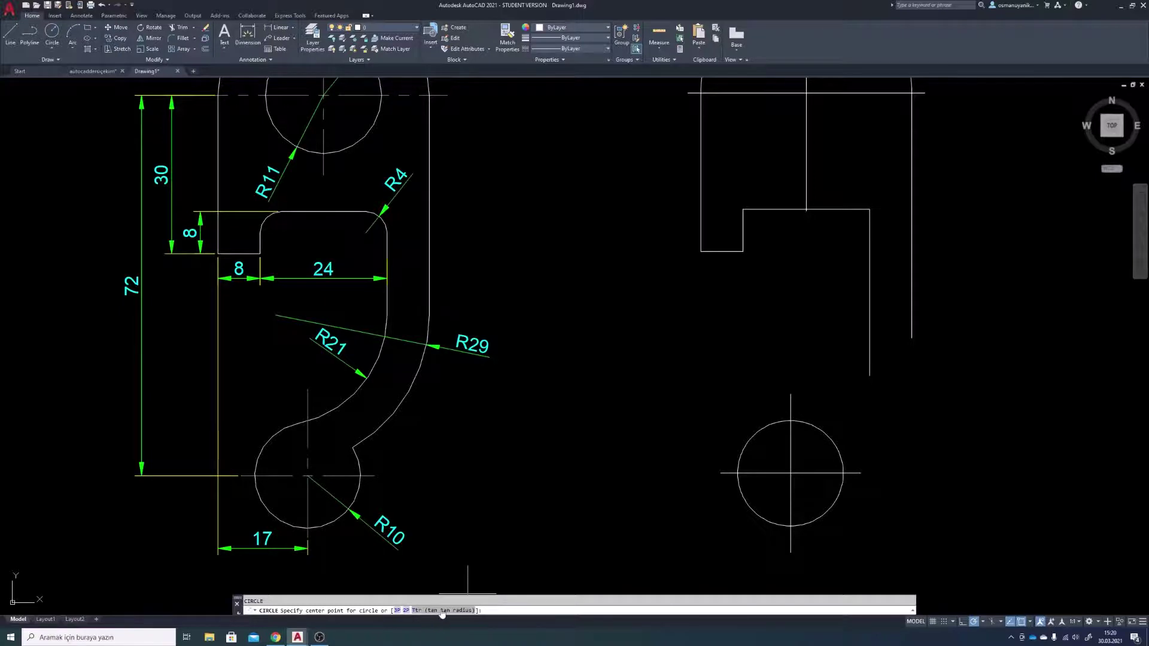
Draw a radius-21 circle tangent to the right vertical edge and the small lower circle
text(t)
key(Return)
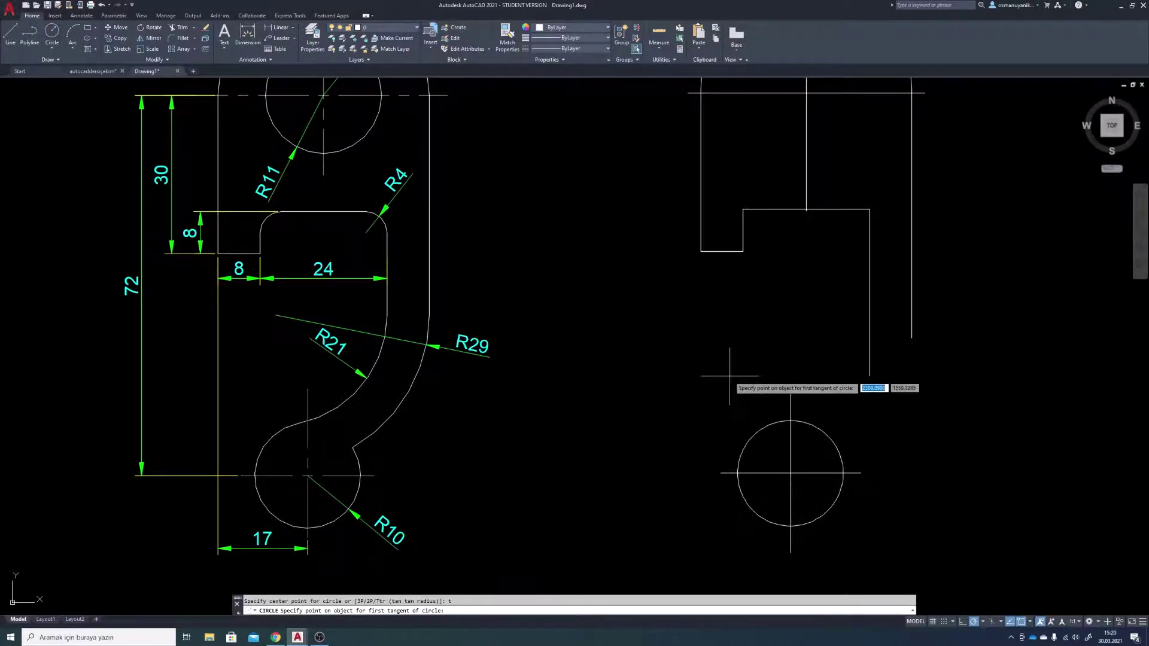
middle_drag(729, 378, 626, 381)
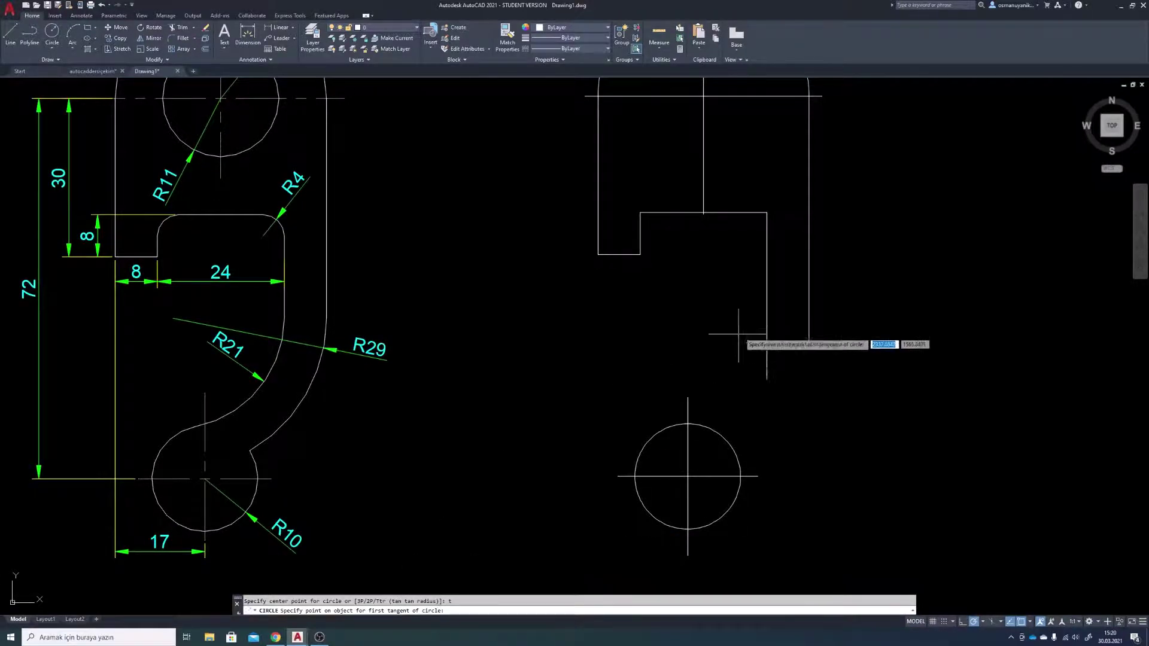
click(766, 322)
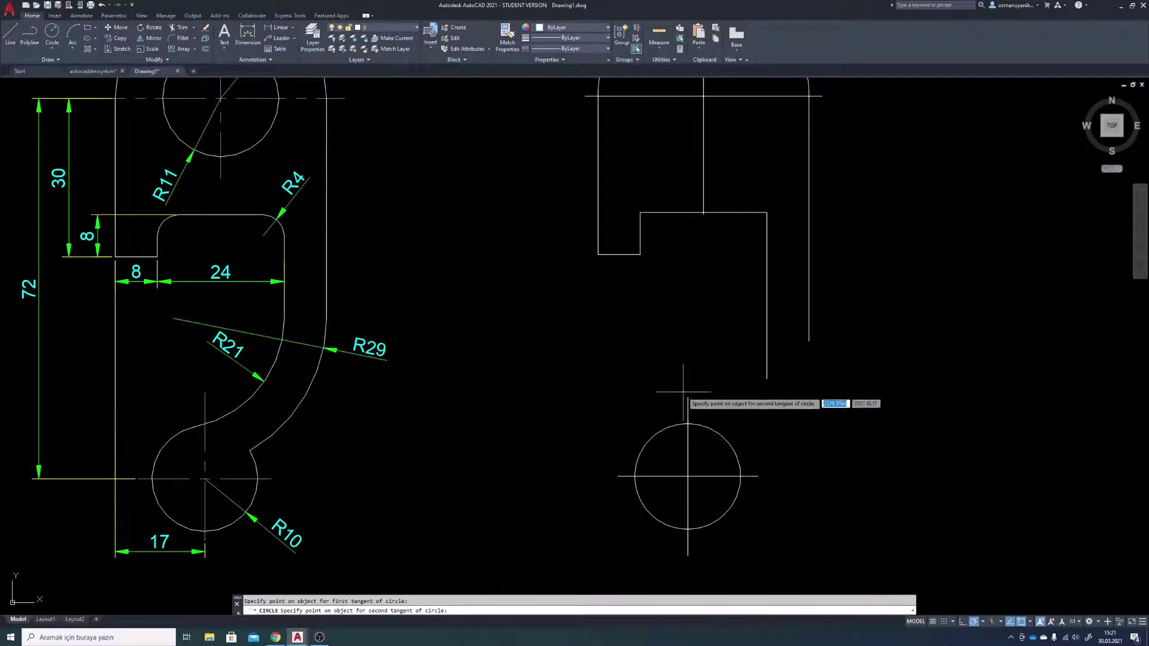
click(669, 422)
text(21)
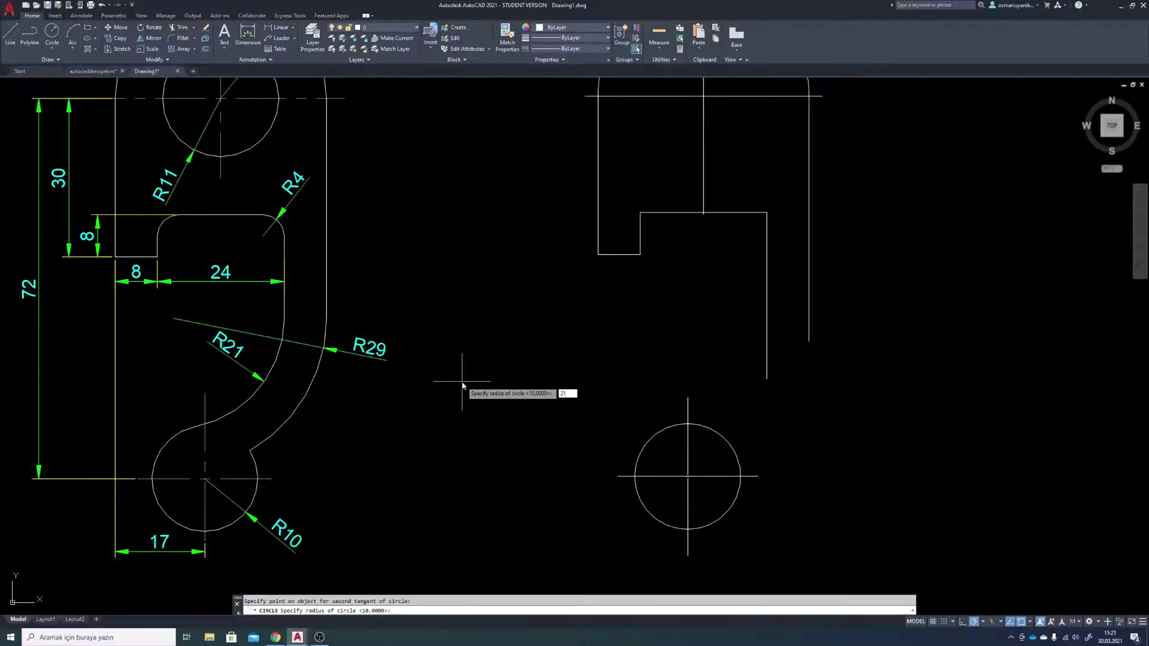
key(Return)
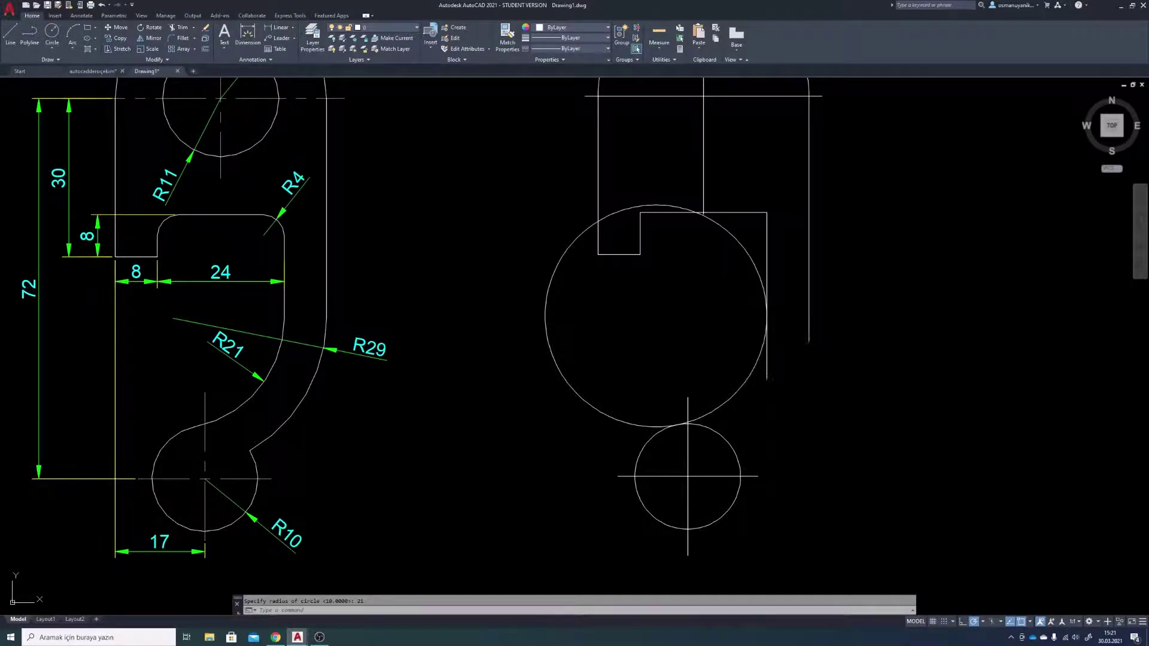
text(tr)
key(Return)
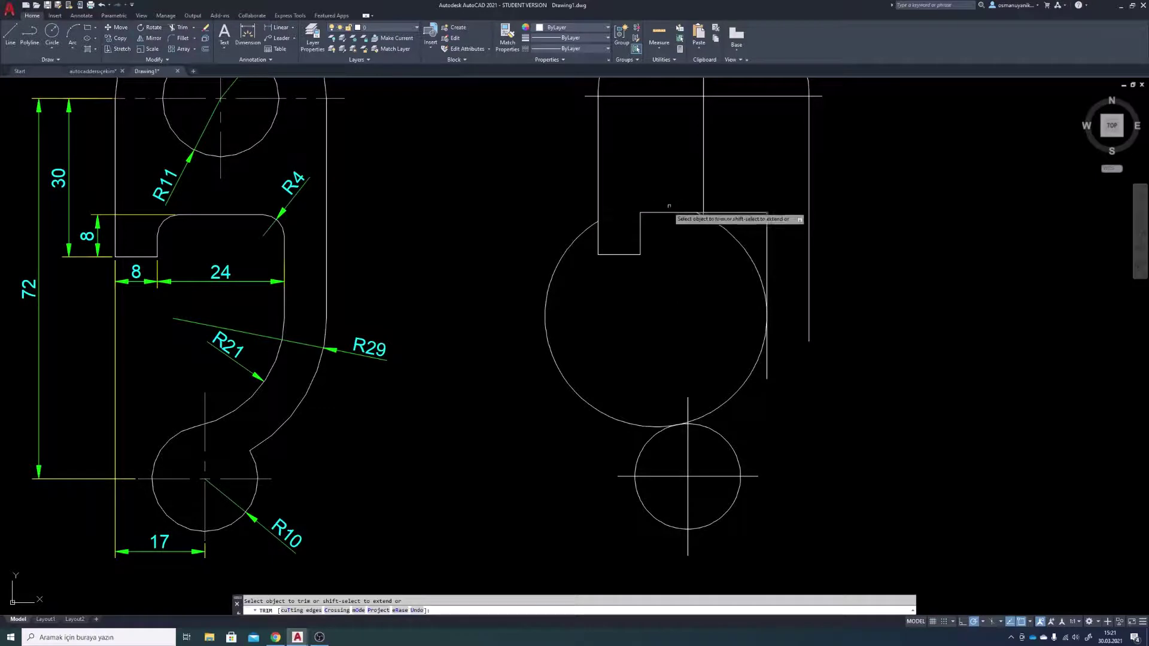
Trim the radius-21 circle's left and upper parts and the short vertical segment below it
click(582, 232)
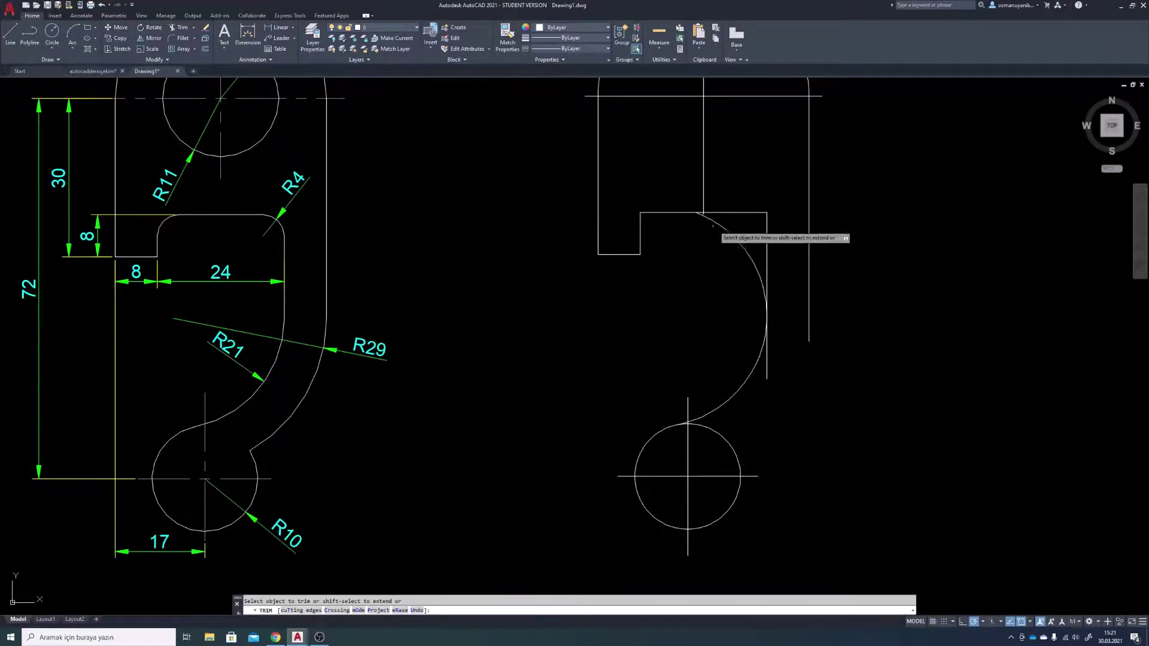
click(721, 228)
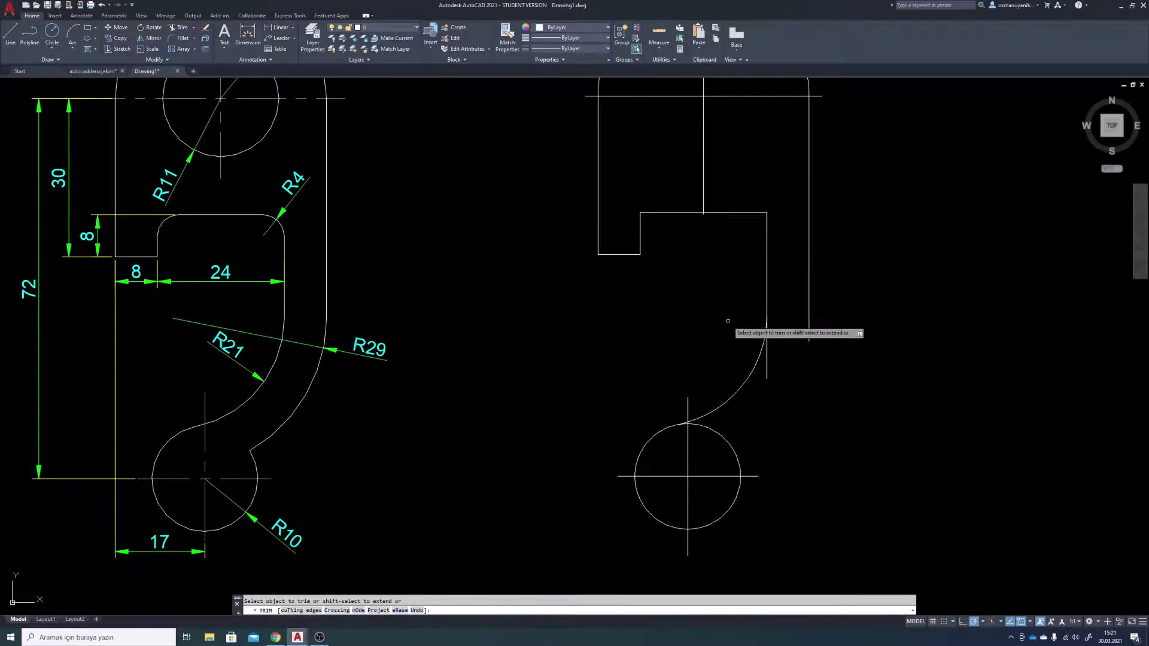
click(768, 376)
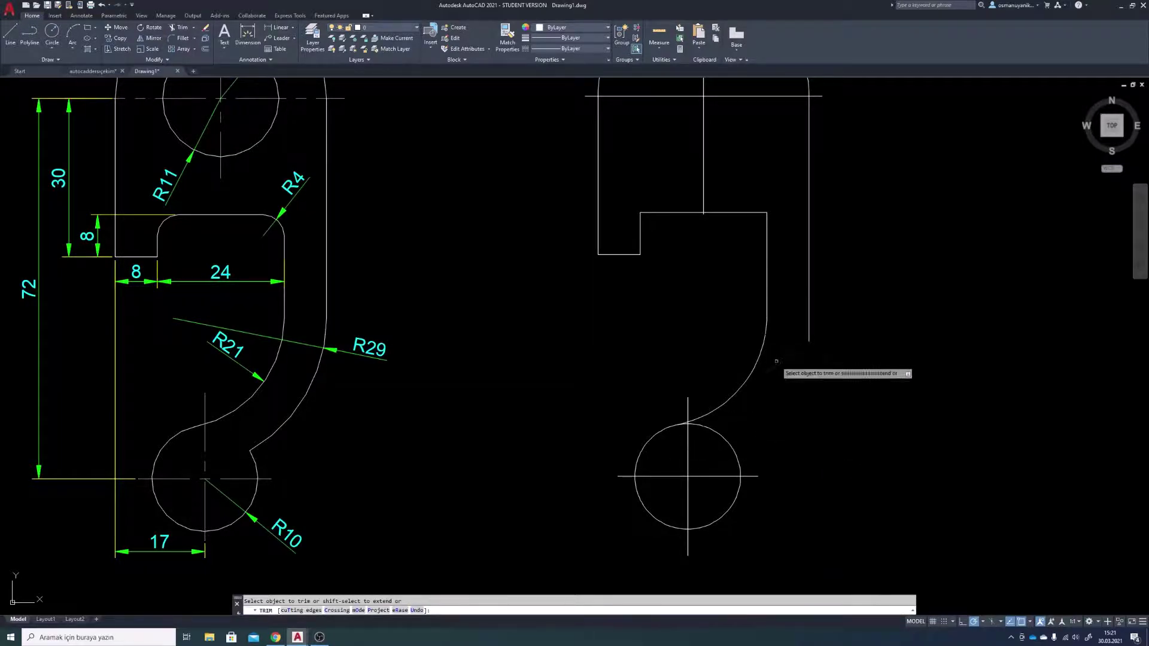
key(Return)
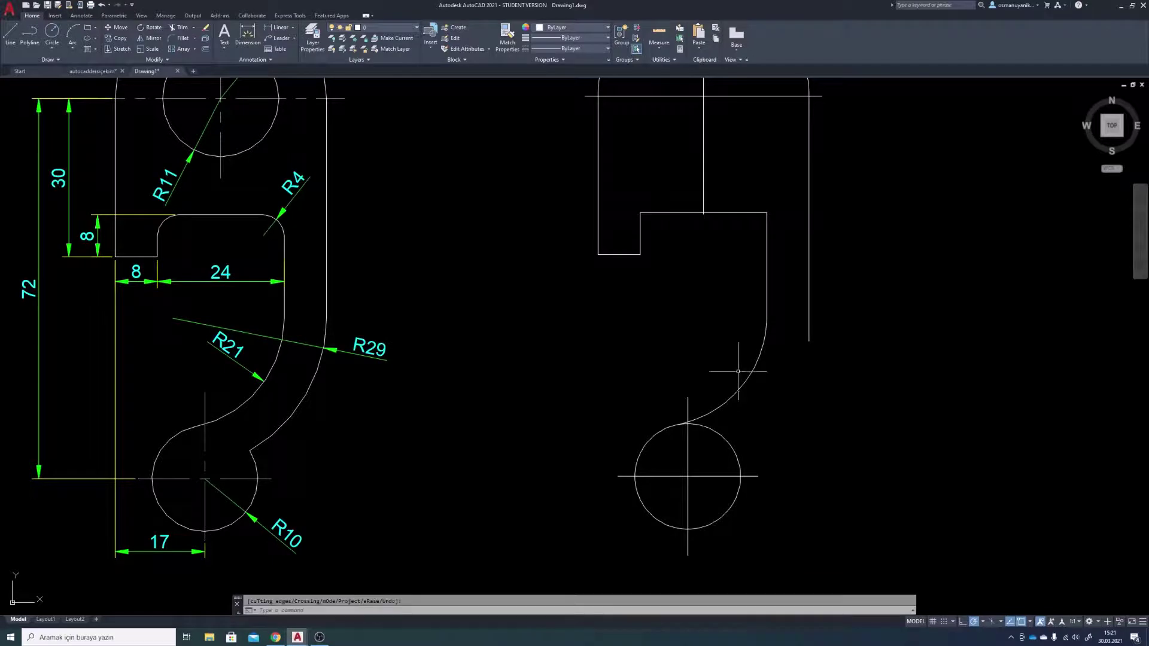
middle_drag(603, 355, 648, 341)
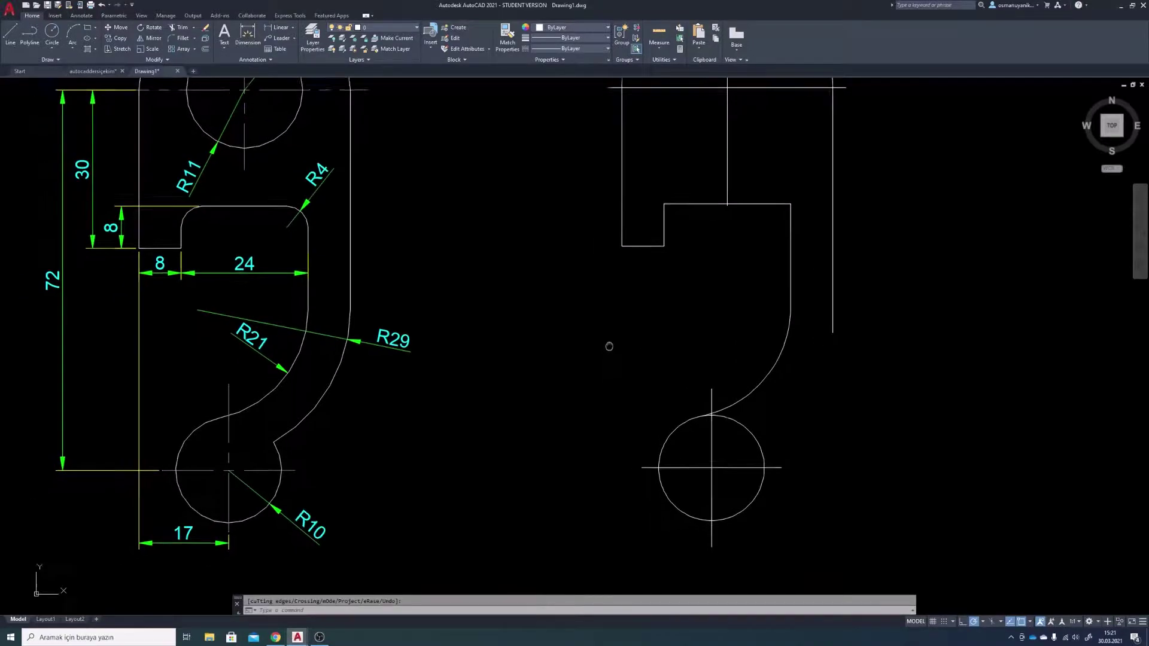
click(354, 372)
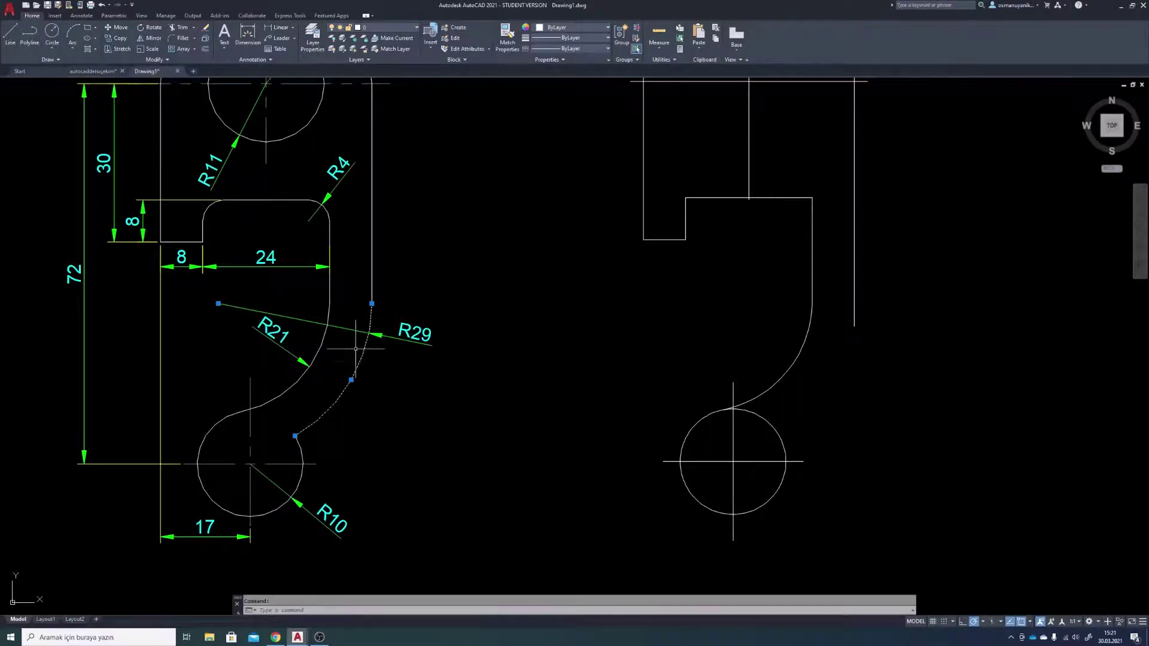
middle_drag(370, 359, 393, 356)
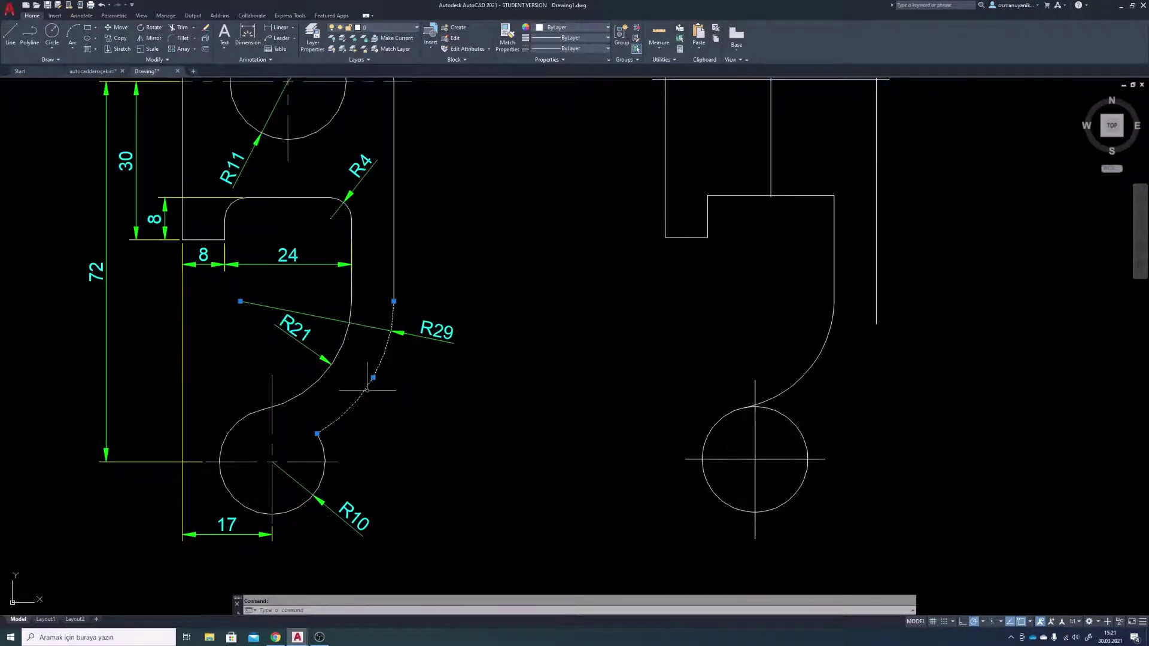
key(Escape)
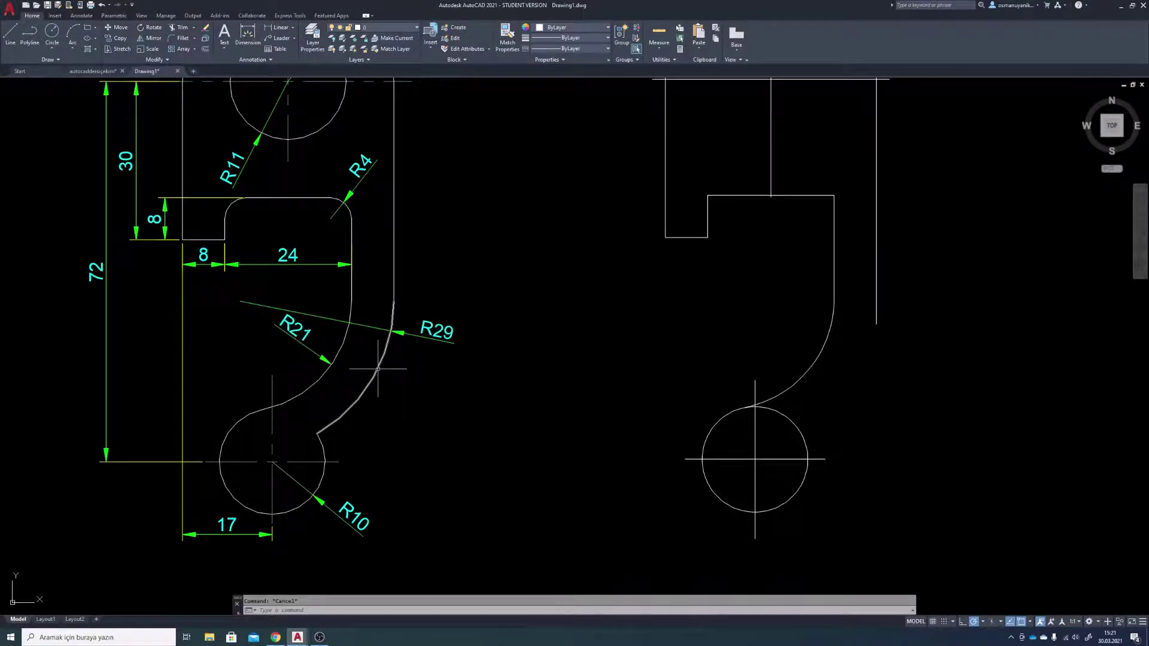
middle_drag(648, 366, 581, 395)
text(o)
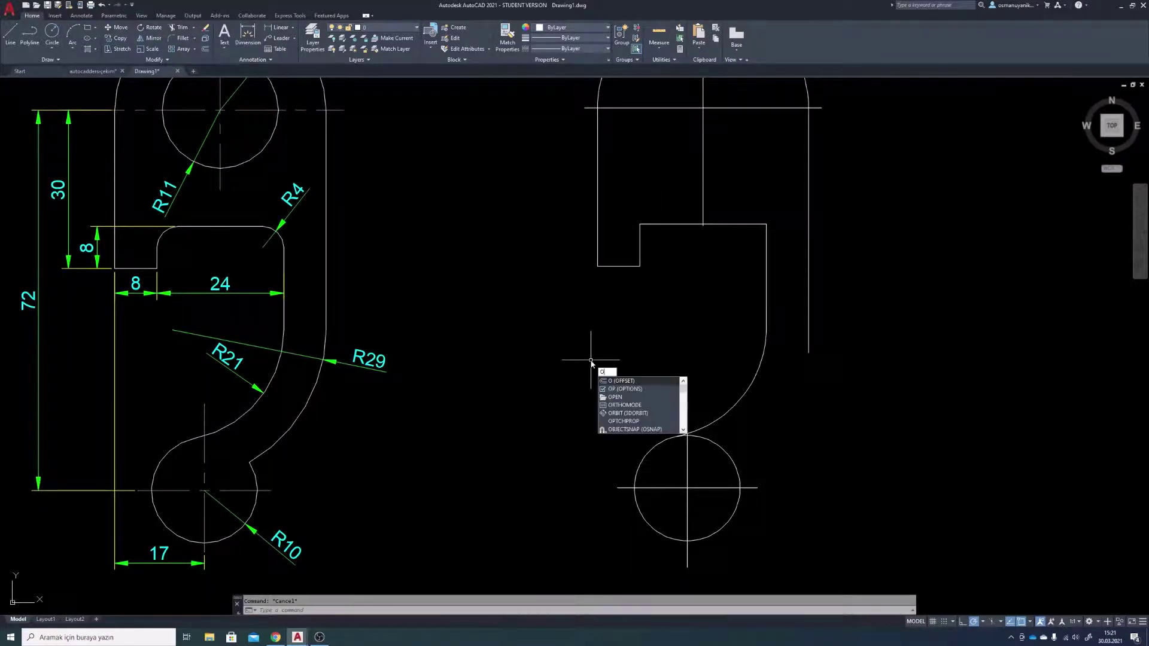
Offset the inner radius-21 hook arc 8 units outward to create the outer curve
key(Return)
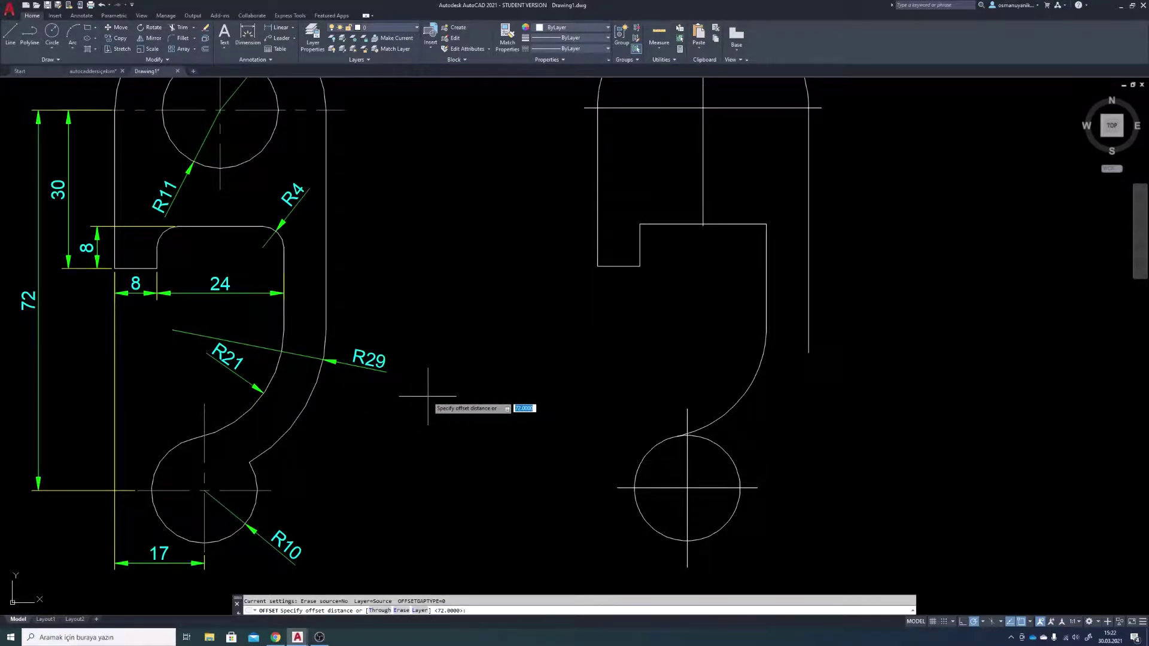
text(8)
key(Return)
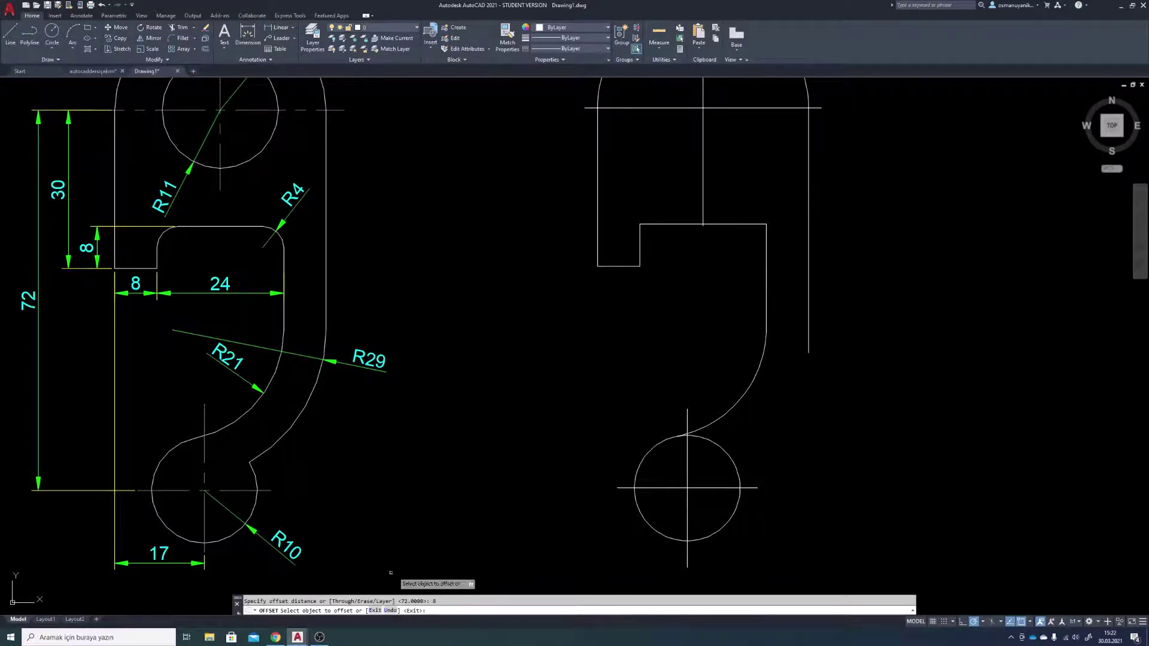
click(752, 381)
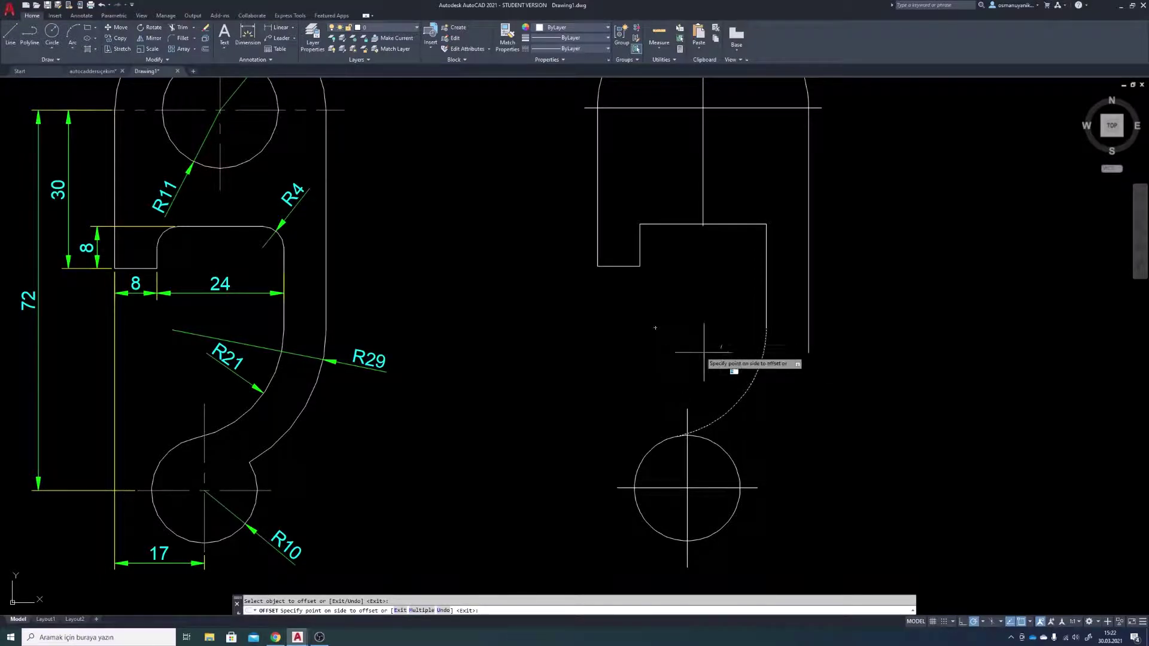
click(823, 401)
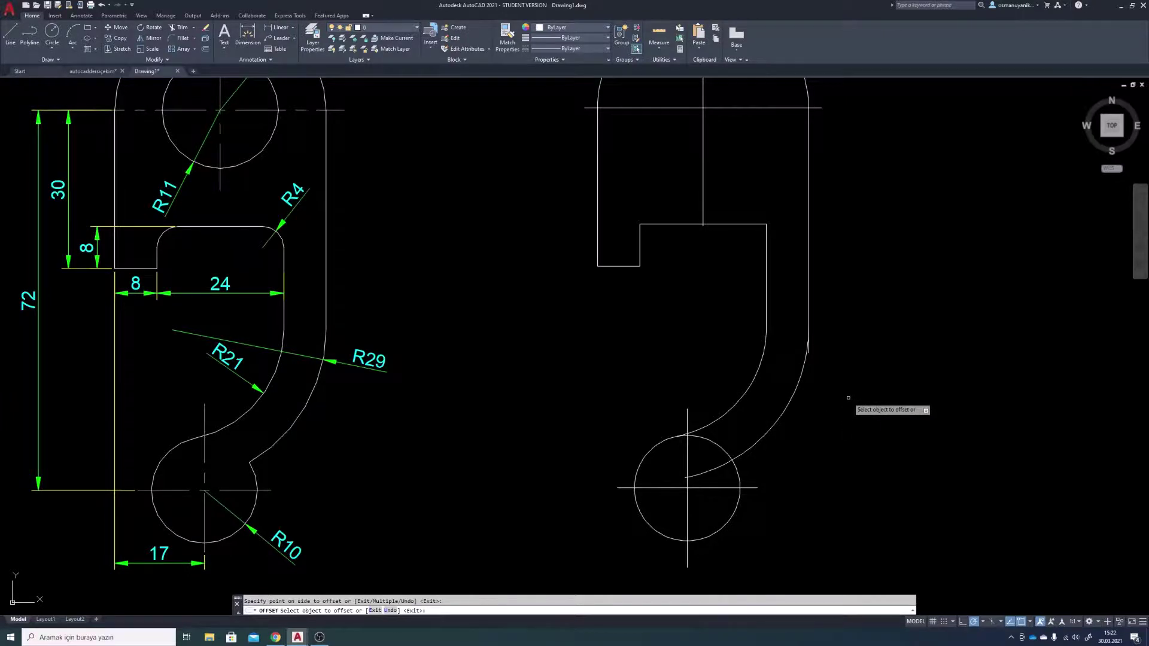
key(Return)
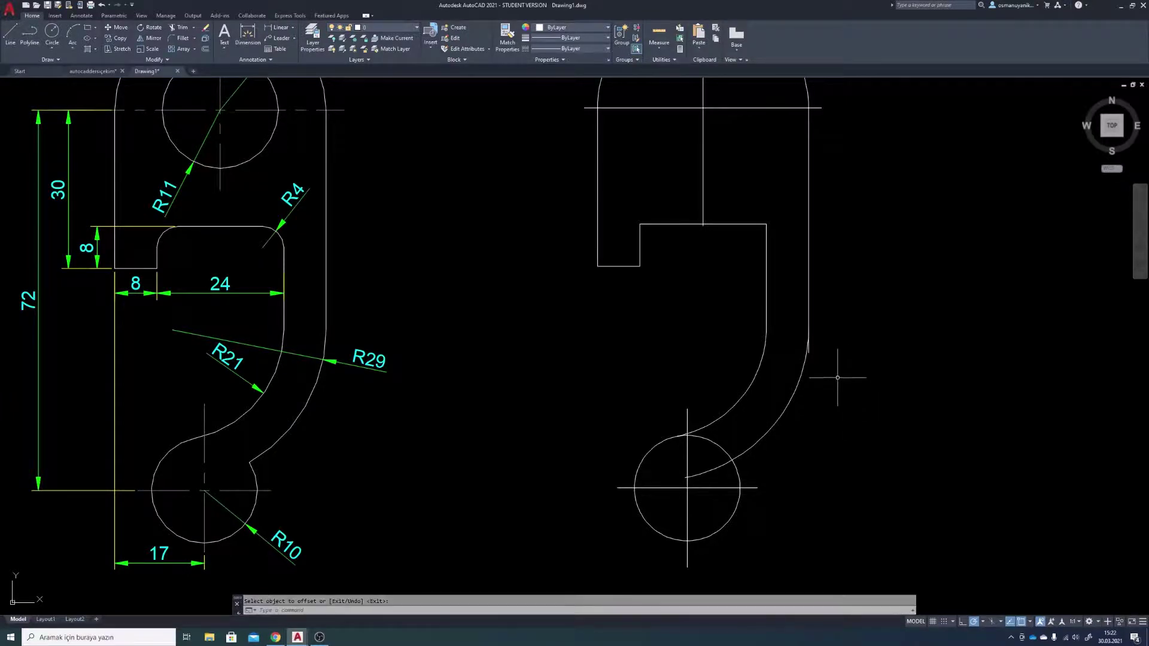
Trim off the vertical line's lower stub and the excess circle portions between the arcs
scroll(821, 328, up, 2)
scroll(807, 272, down, 2)
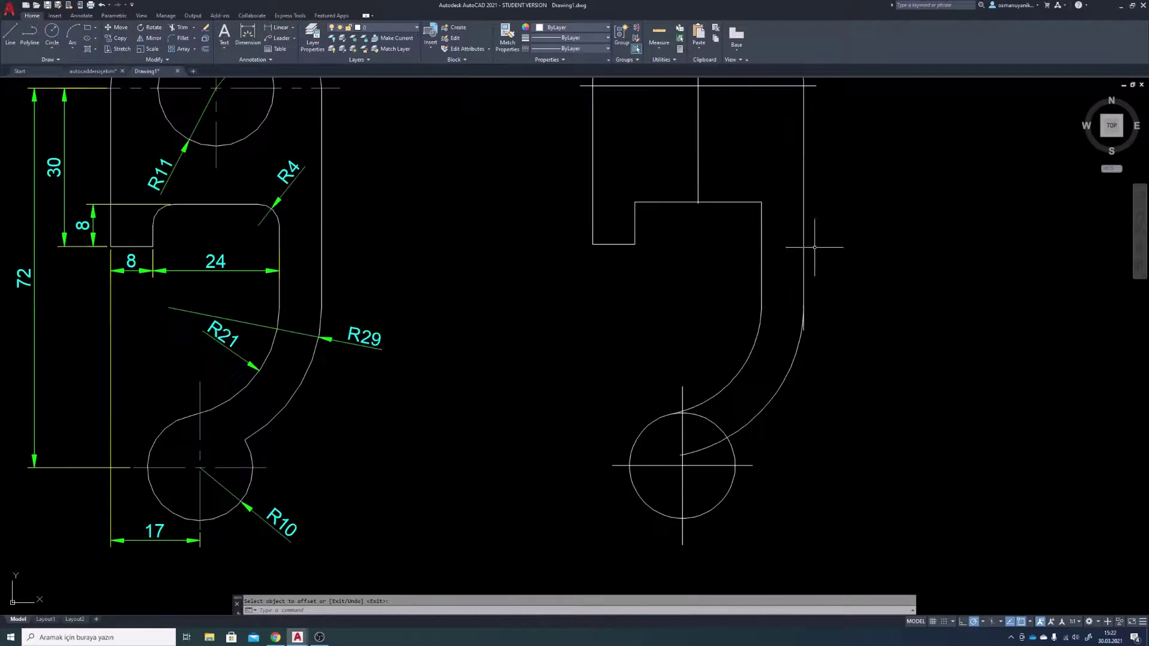
scroll(807, 324, up, 3)
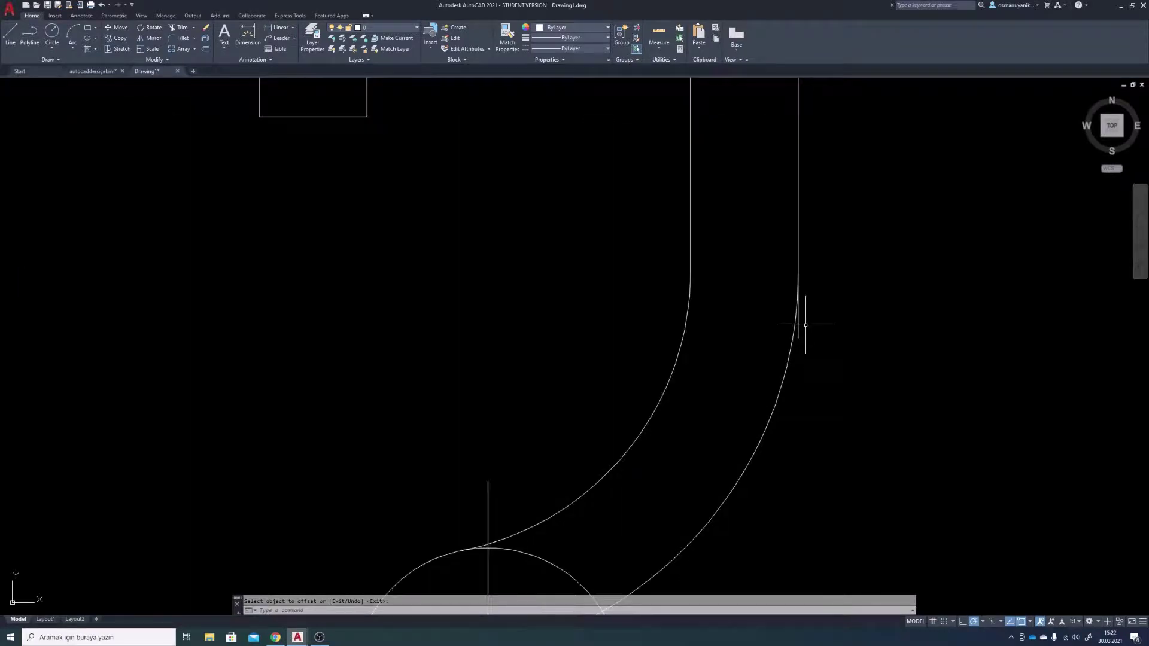
key(Return)
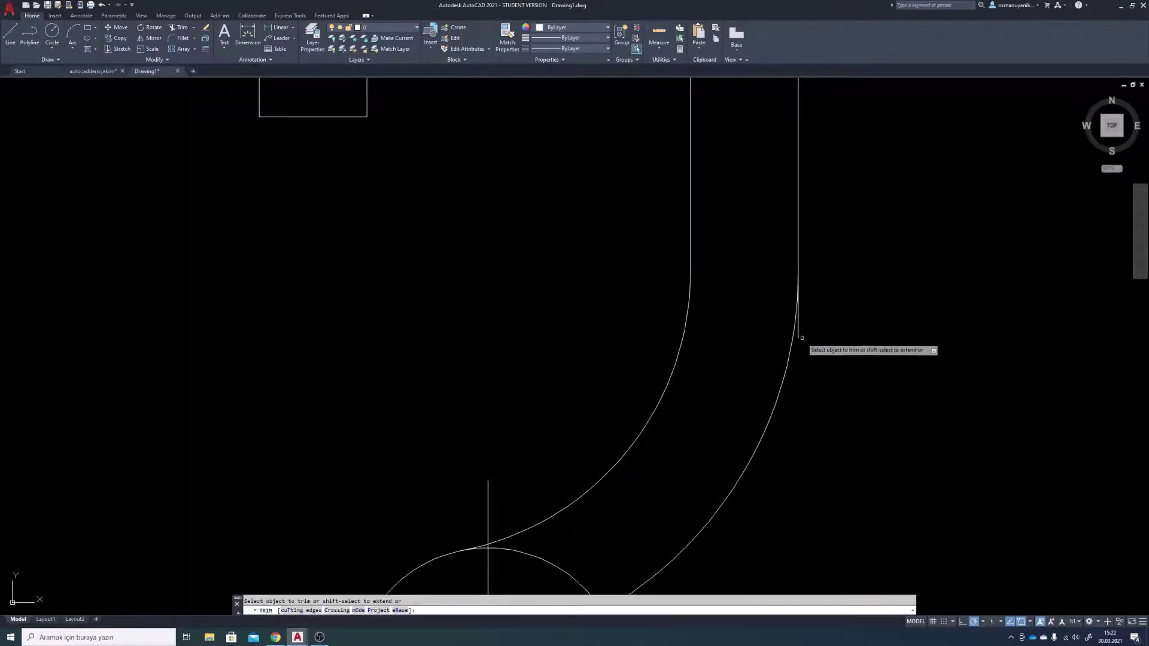
click(798, 332)
scroll(821, 338, down, 3)
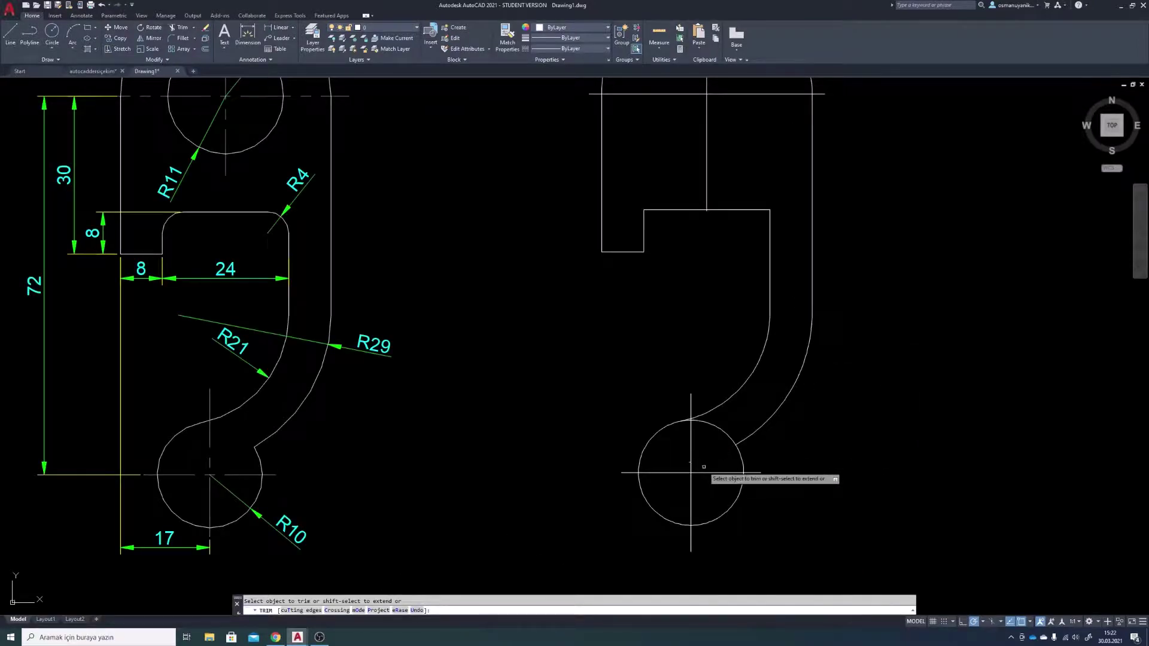
scroll(688, 462, up, 5)
scroll(682, 455, up, 2)
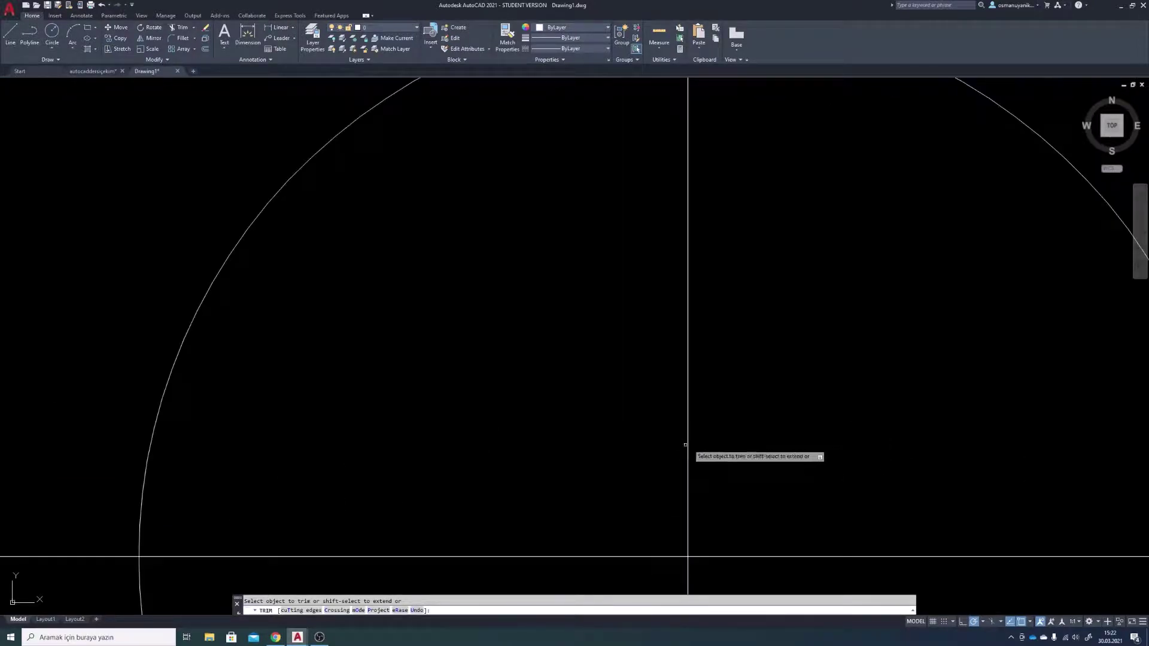
scroll(694, 443, down, 6)
scroll(710, 421, down, 4)
scroll(707, 389, up, 5)
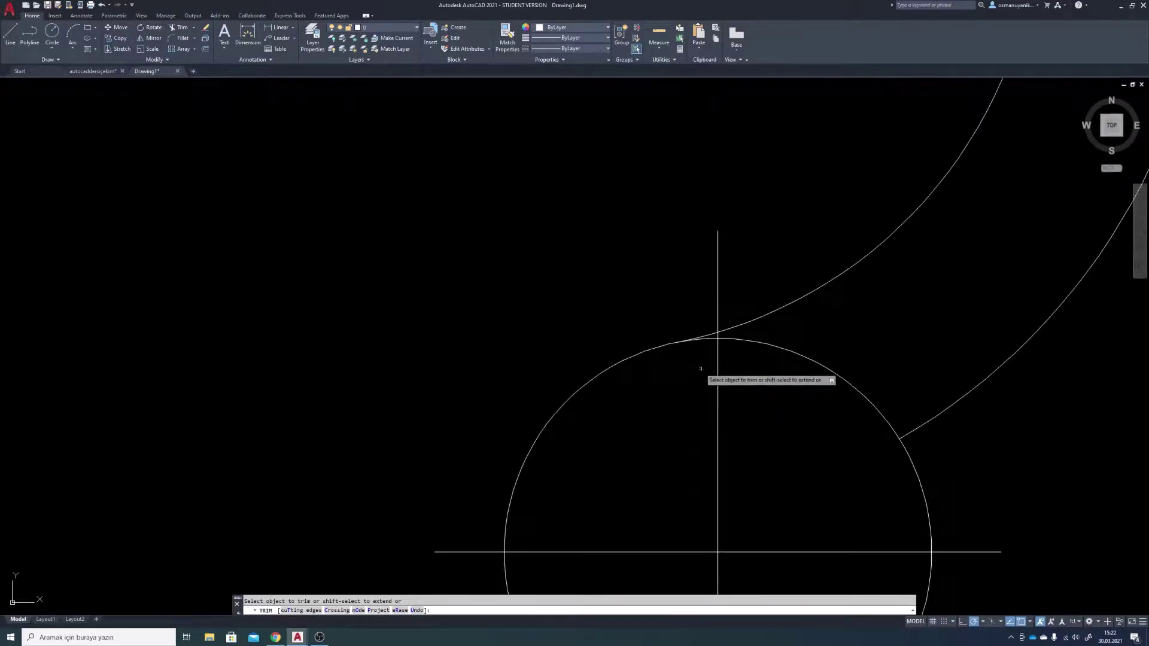
scroll(715, 335, up, 4)
scroll(722, 308, down, 3)
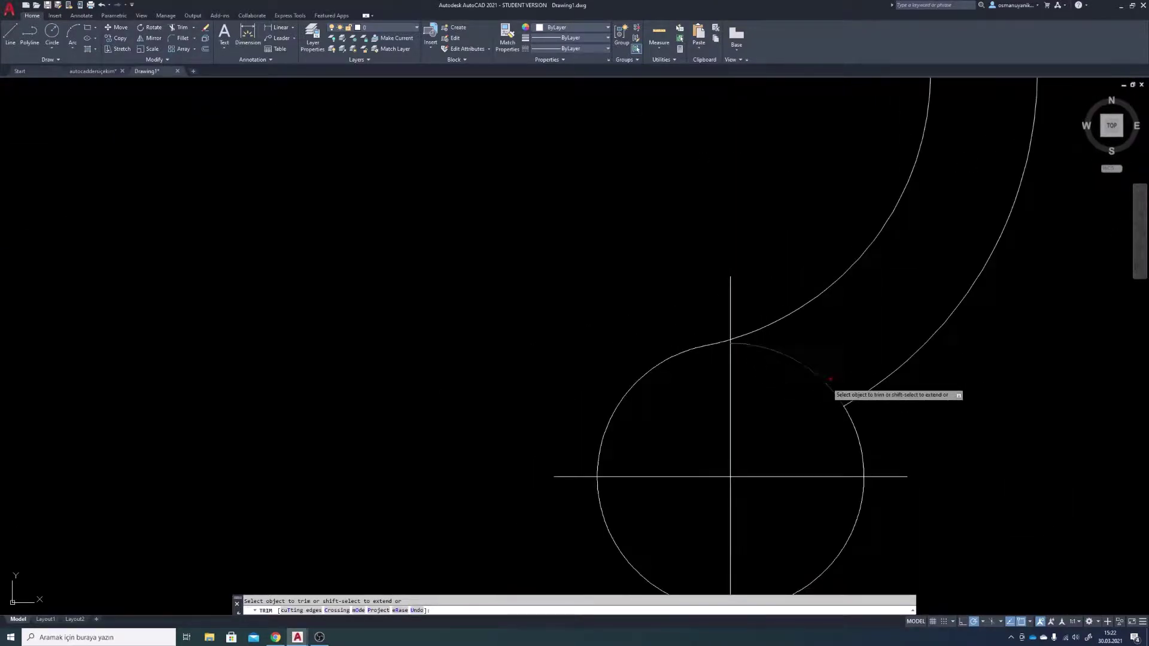
scroll(827, 383, down, 5)
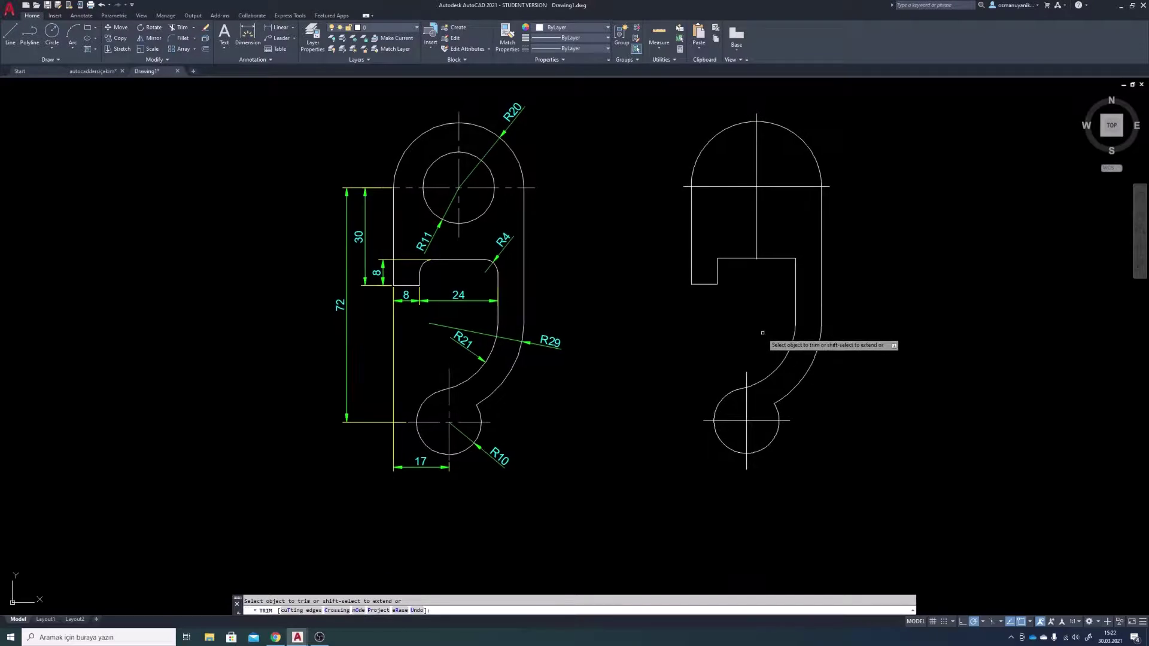
key(Return)
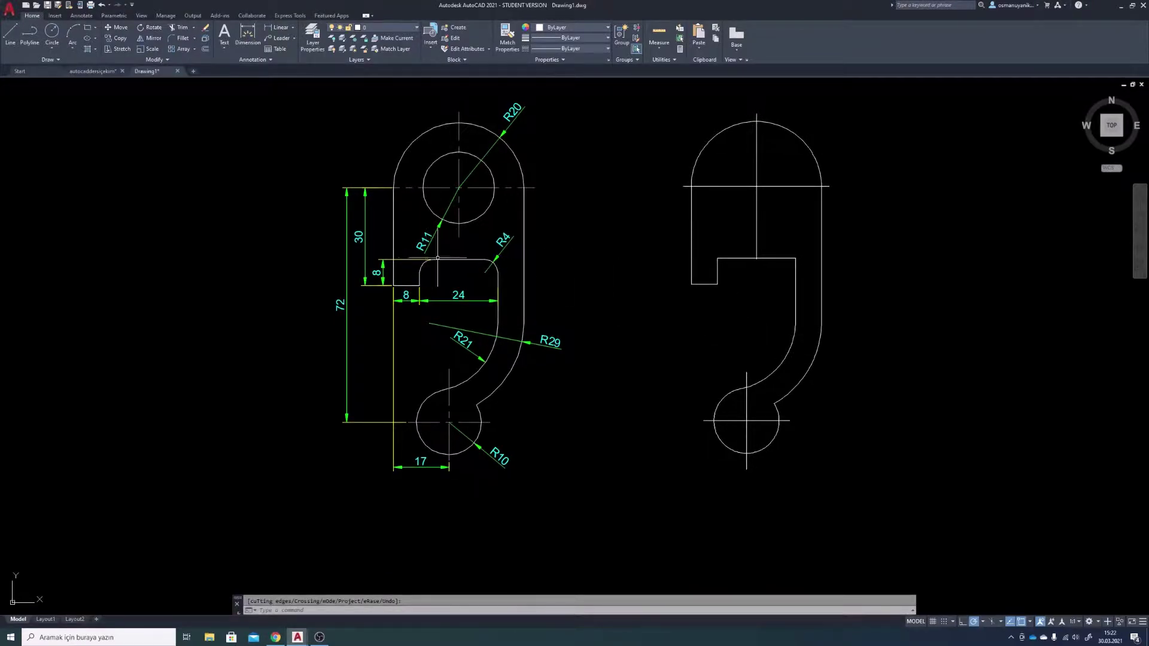
Reframe the view on the slot area and start the FILLET command
scroll(447, 261, up, 4)
middle_drag(442, 265, 323, 257)
scroll(323, 258, down, 2)
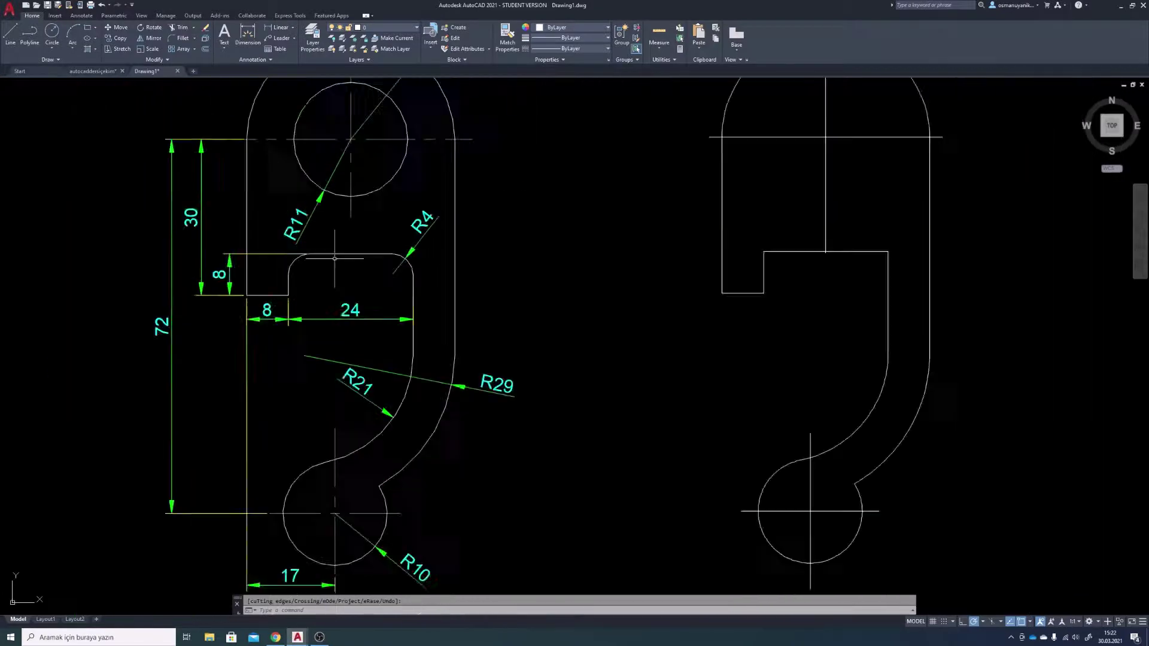
scroll(323, 257, down, 2)
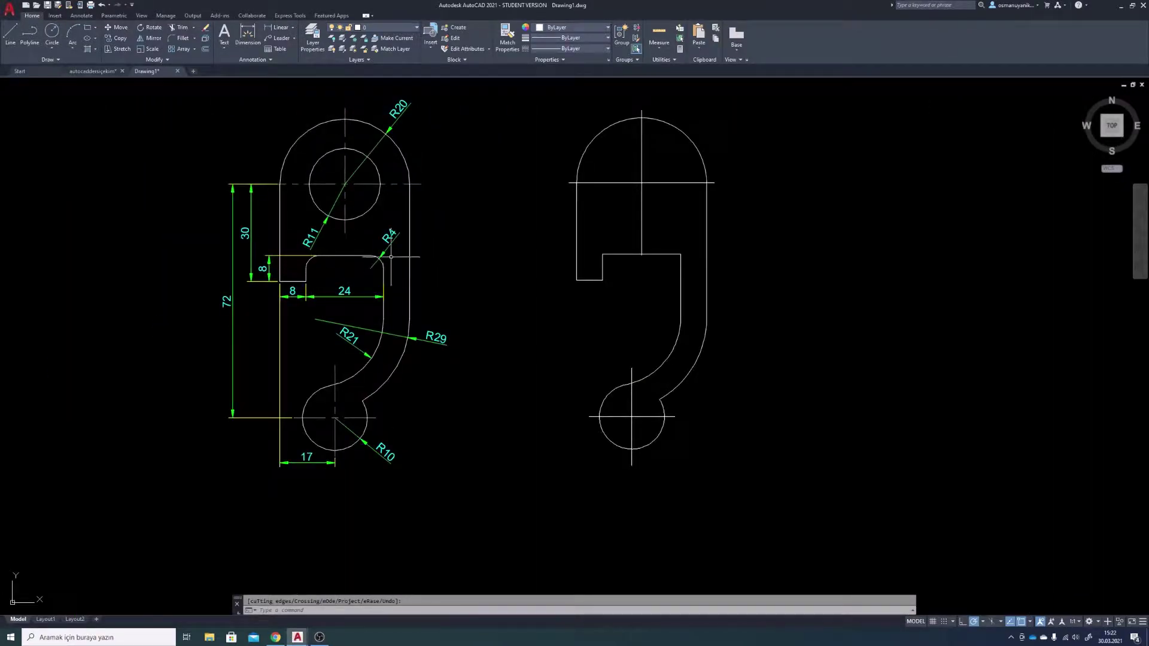
scroll(323, 256, up, 2)
middle_drag(799, 281, 629, 298)
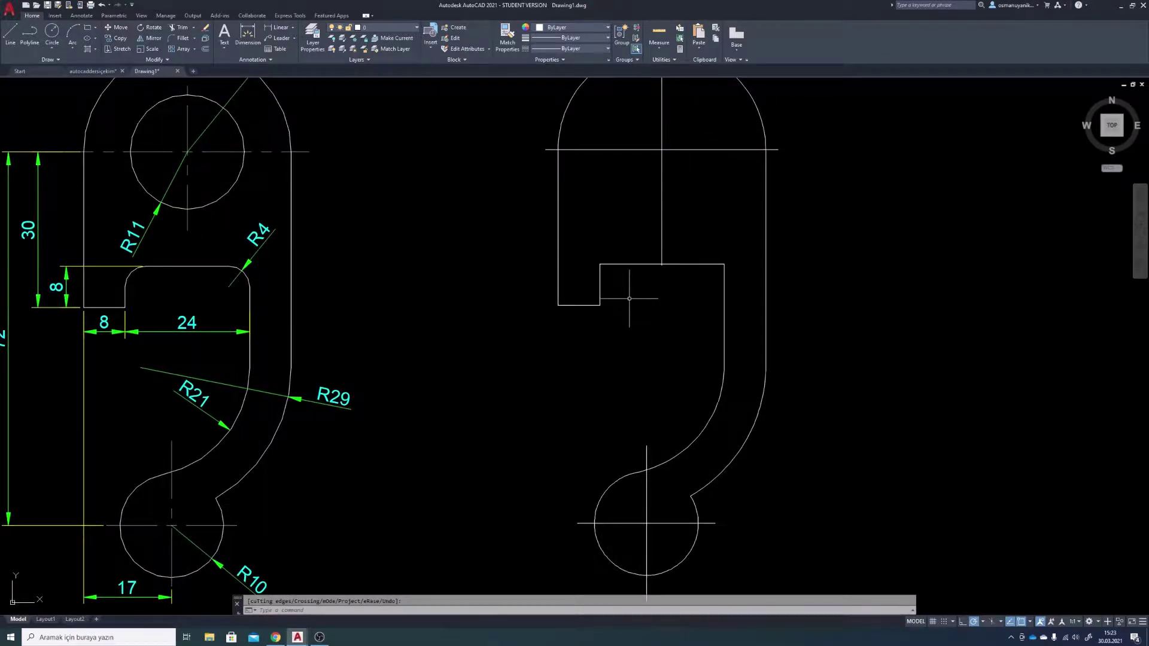
text(F)
key(Return)
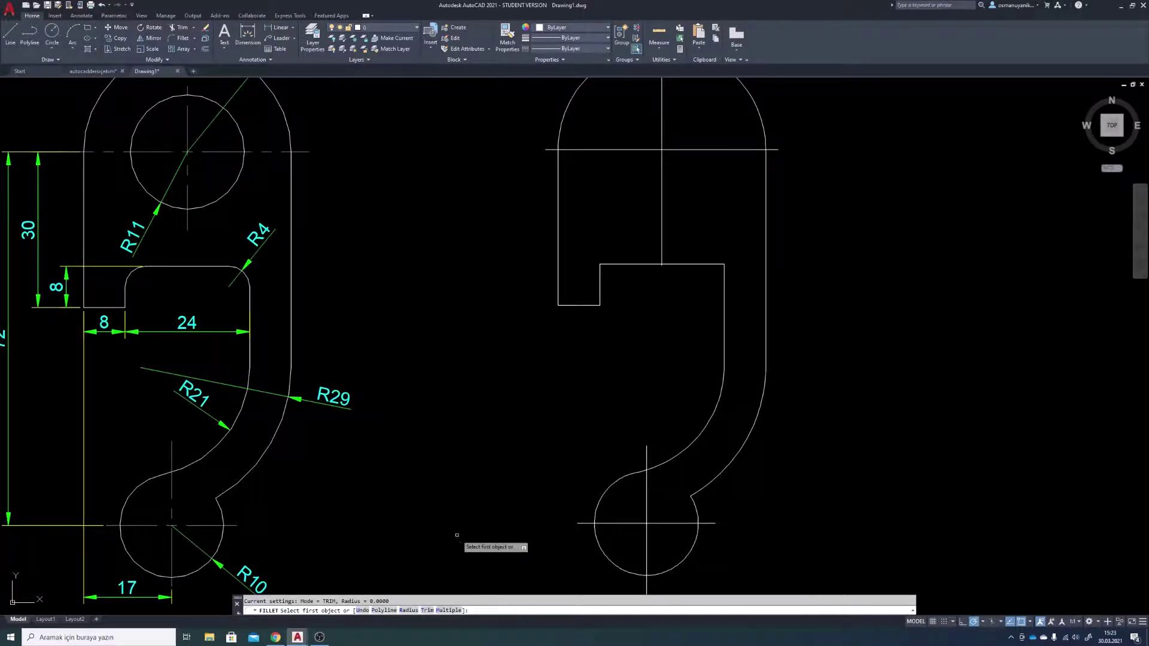
Set the fillet radius to 4 and round the slot's inner left and upper-right corners
key(Return)
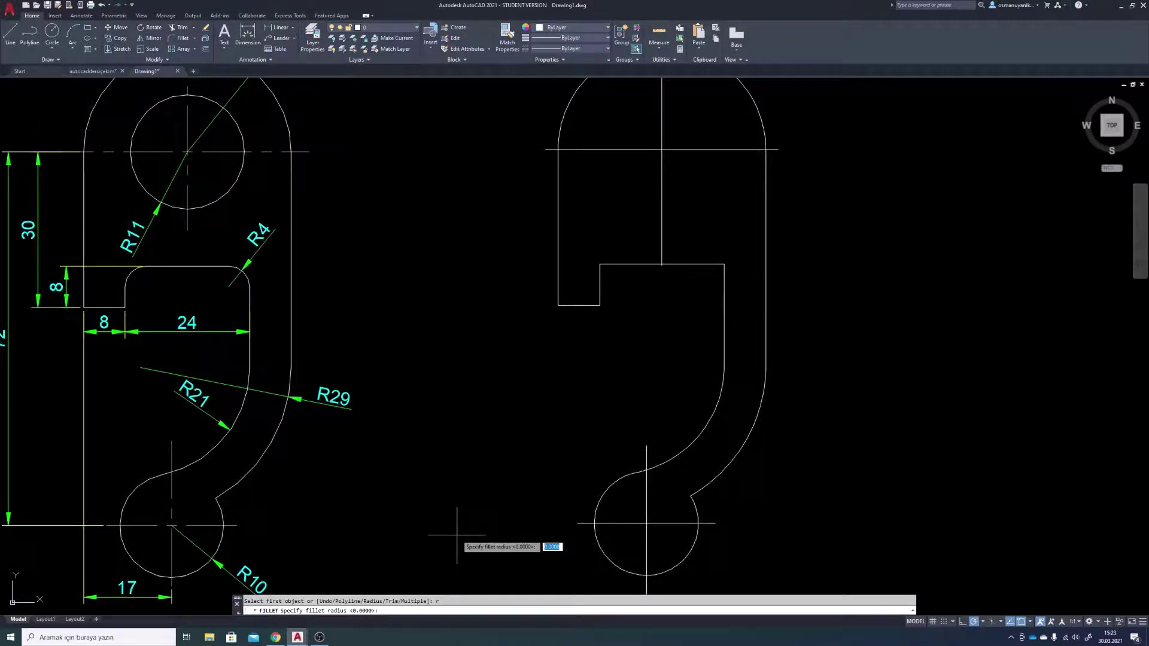
key(Return)
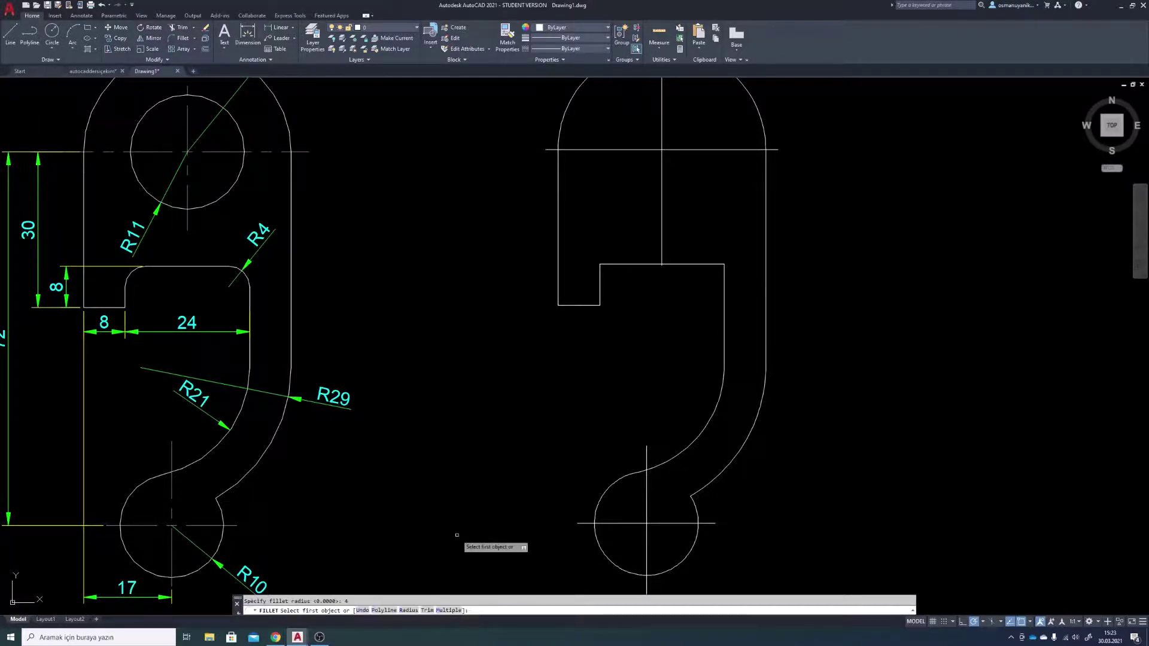
click(601, 277)
click(620, 264)
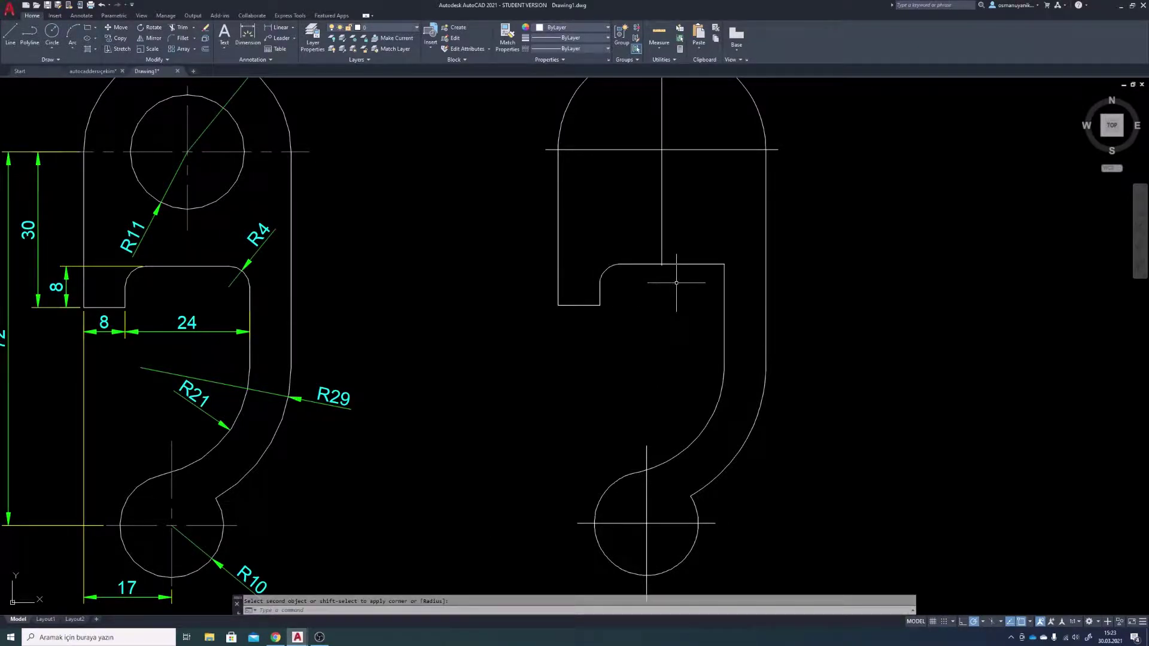
key(Return)
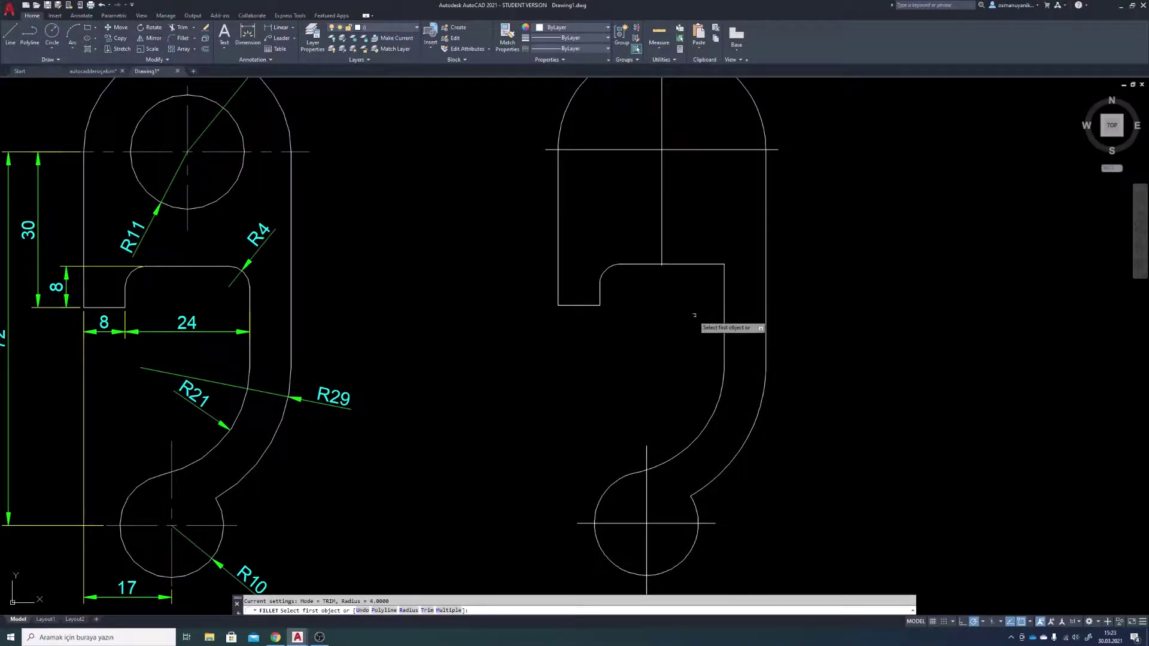
click(701, 265)
click(724, 288)
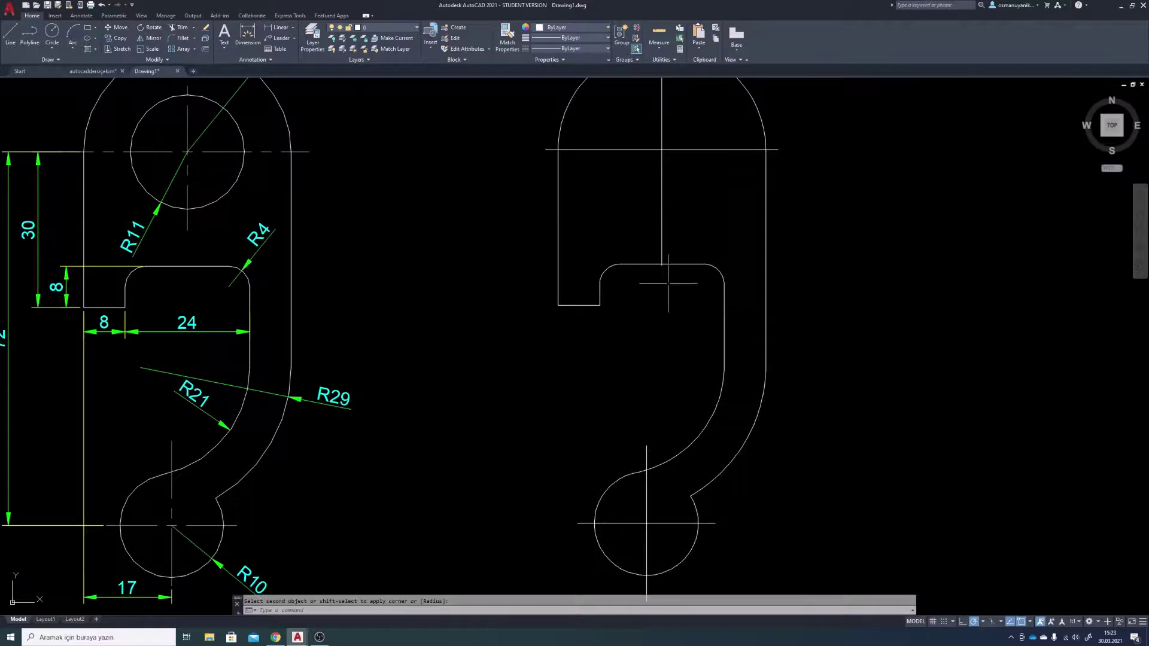
middle_drag(482, 257, 485, 329)
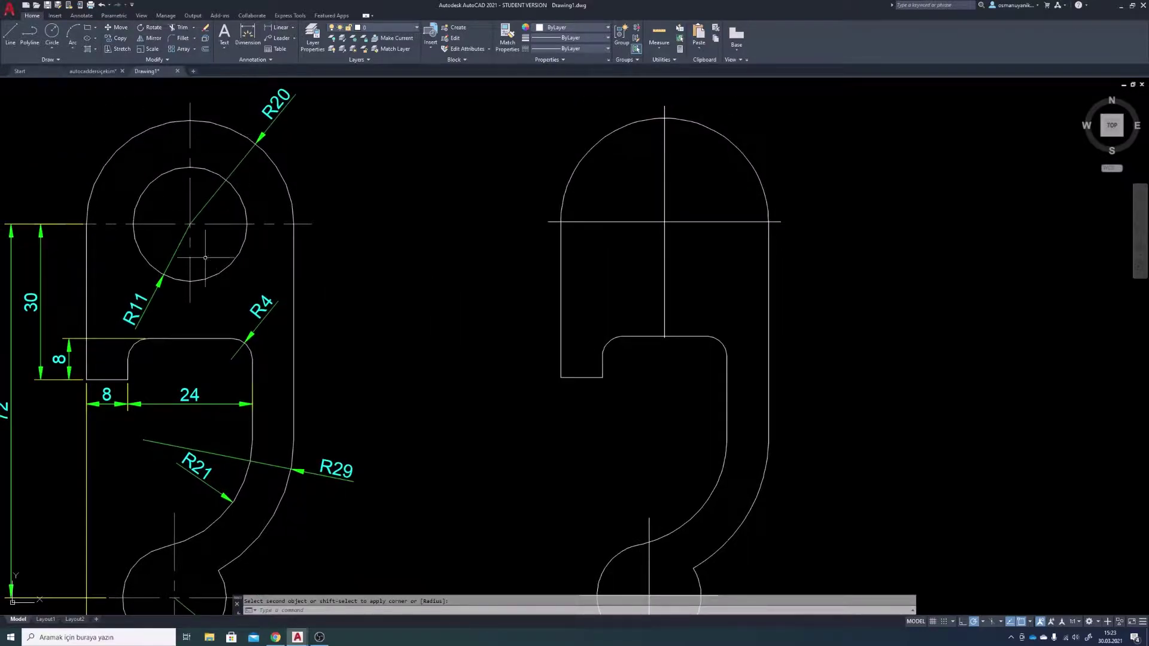
Draw a radius-11 circle centred on the top centre-line intersection
key(Escape)
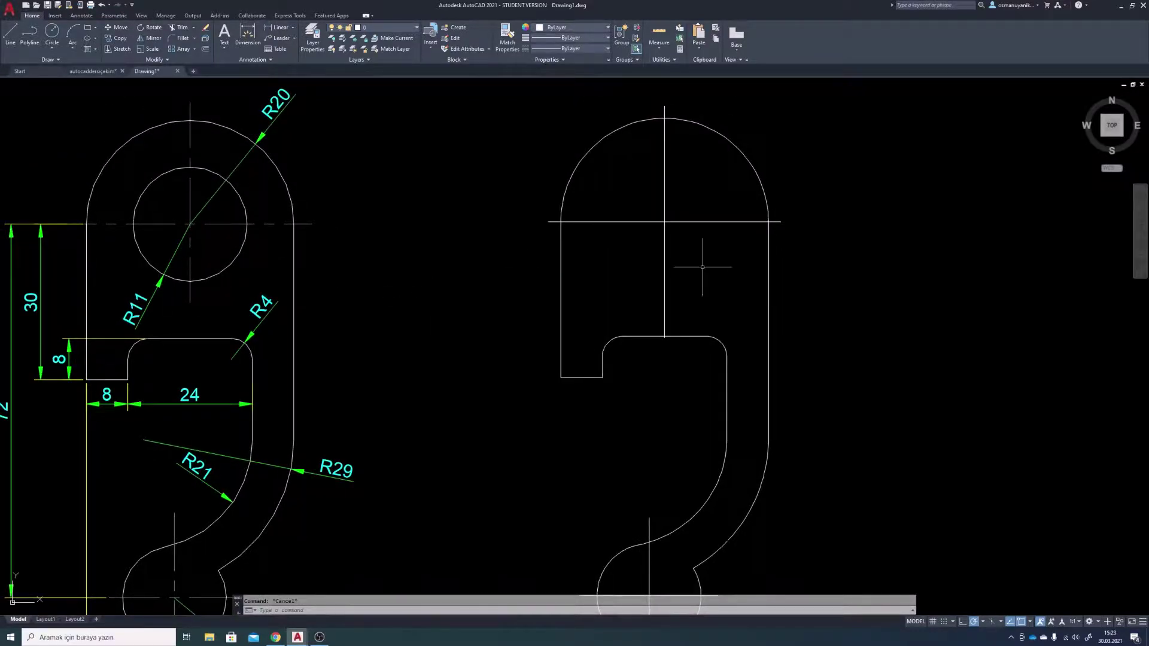
key(Return)
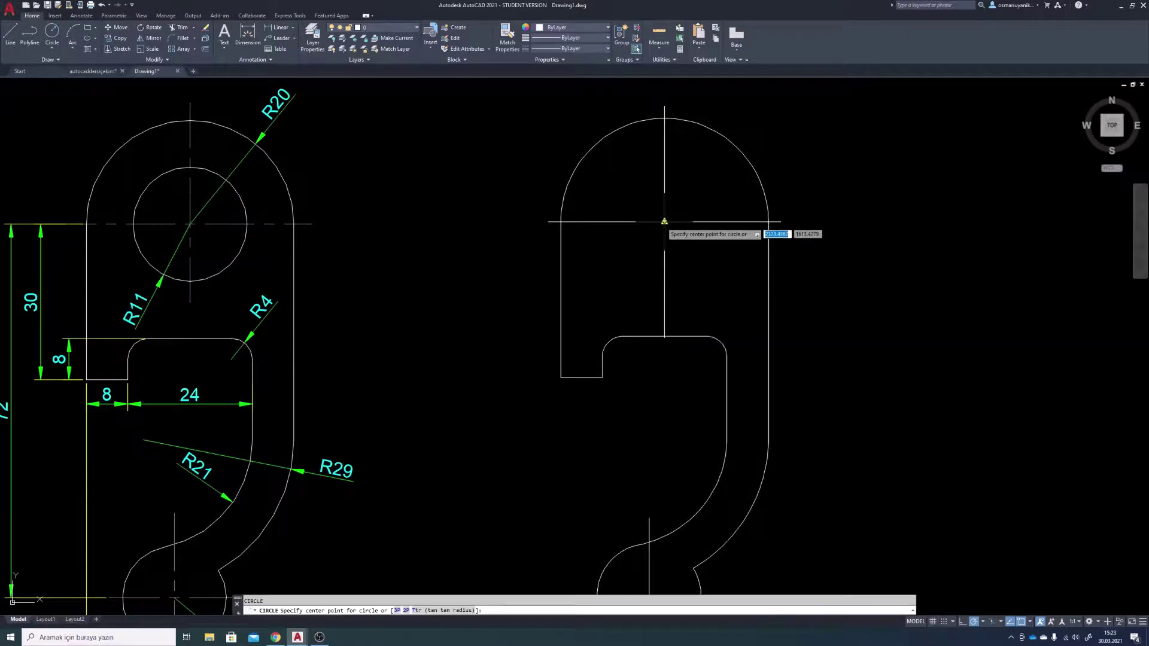
click(664, 222)
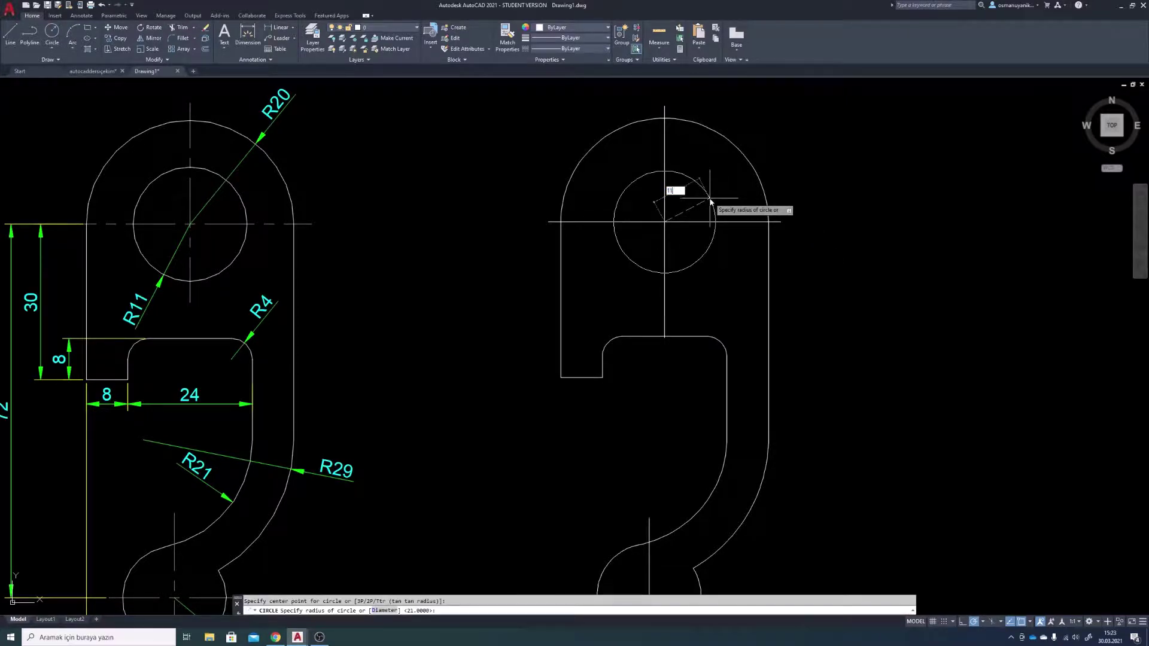
text(1)
key(Return)
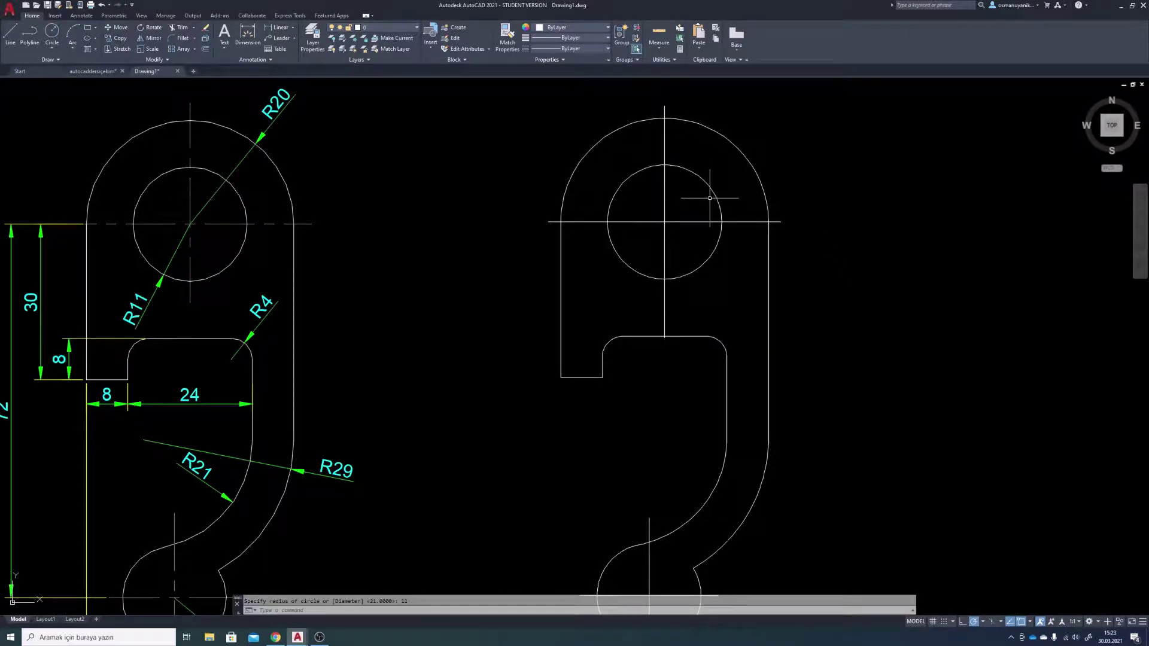
Shorten the vertical centre line so it ends just below the new hole
click(664, 317)
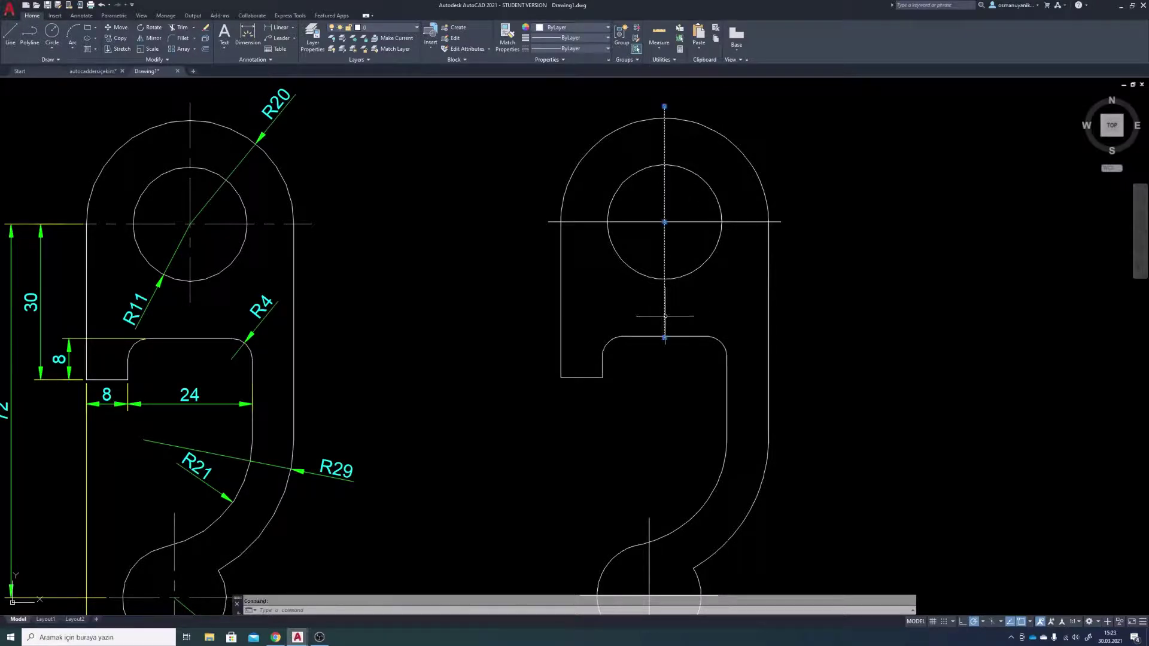
click(665, 337)
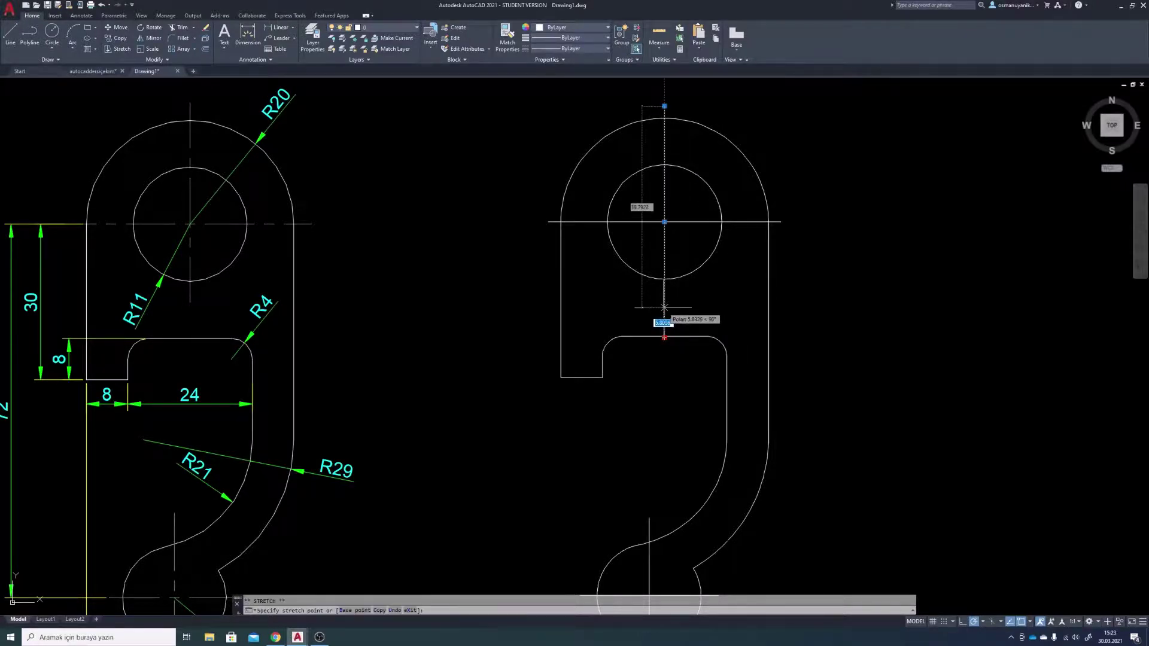
click(665, 307)
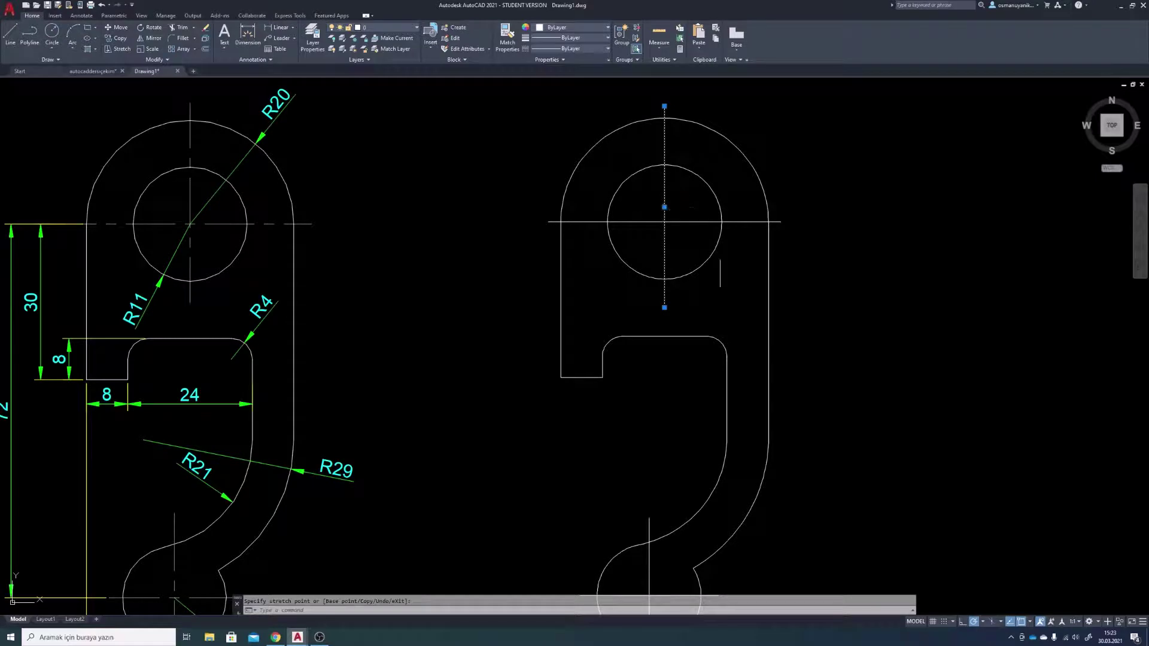
key(Escape)
Apply the CENTER linetype to the upper circle's horizontal centre line from the Linetype dropdown
scroll(745, 287, down, 2)
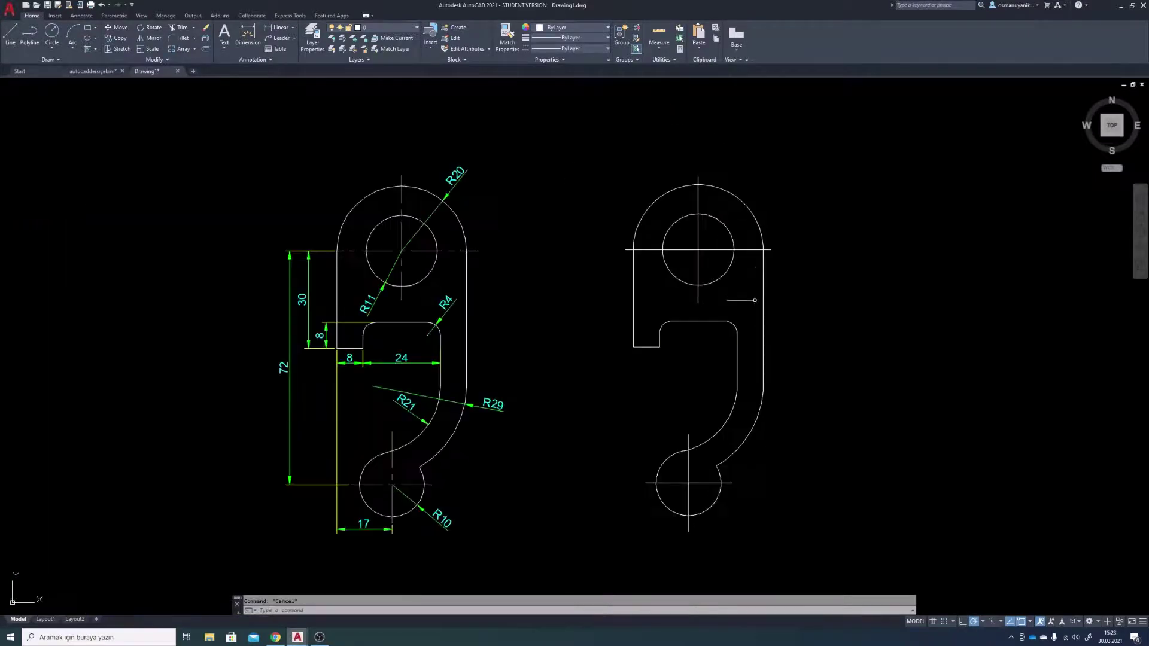
middle_drag(698, 288, 645, 312)
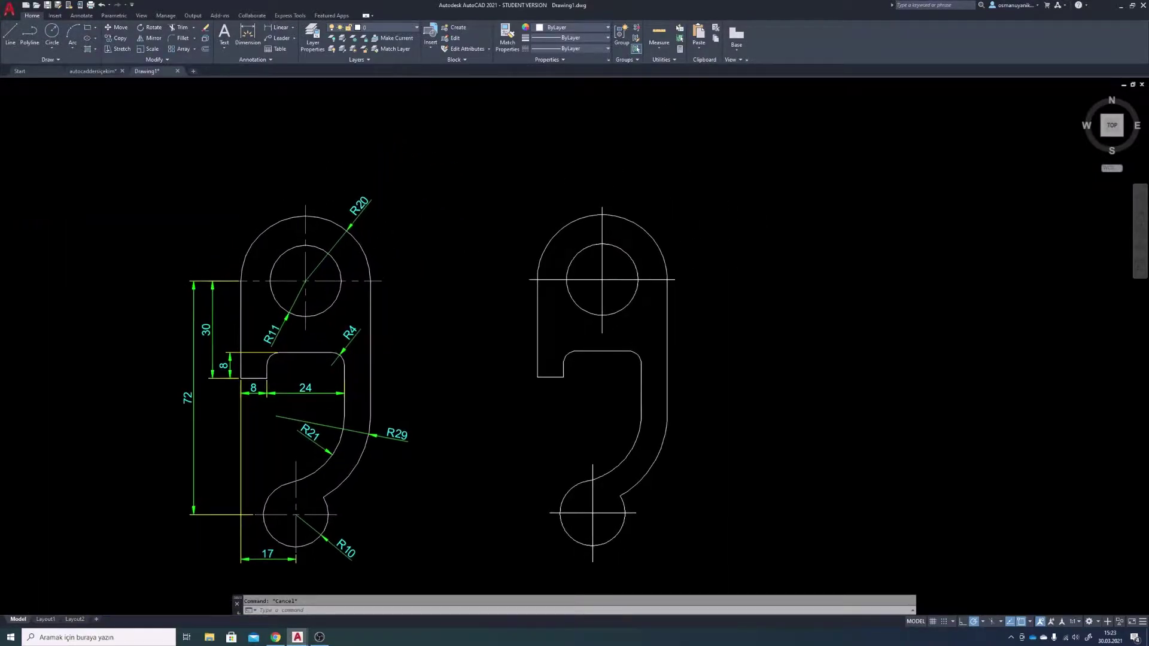
click(589, 49)
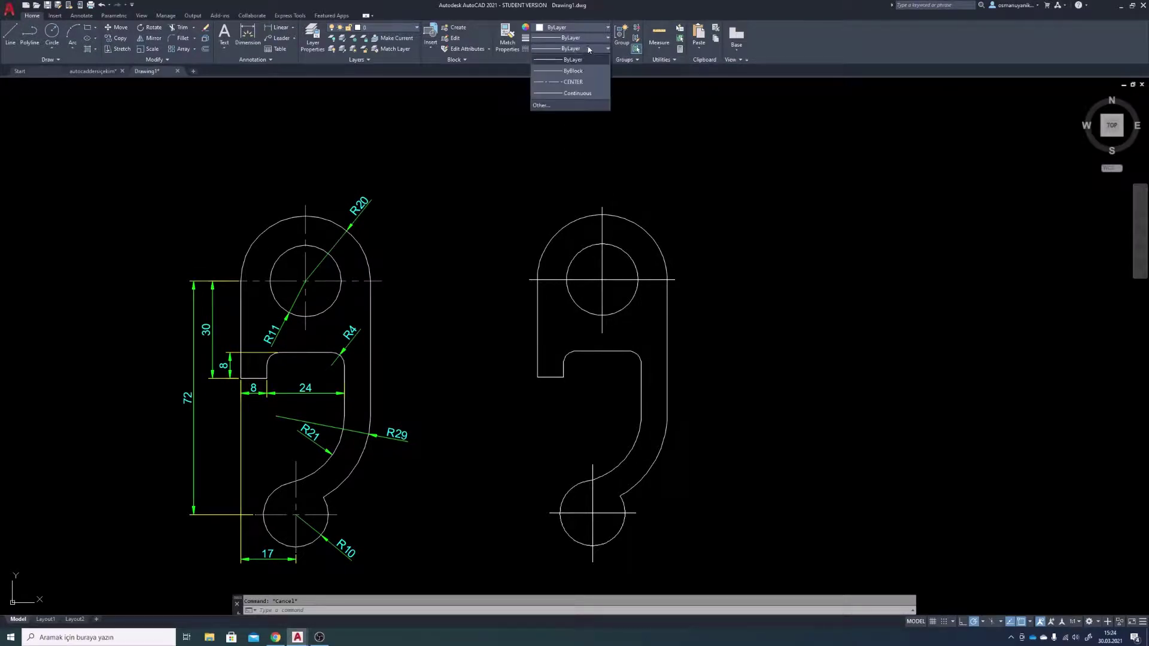
click(586, 48)
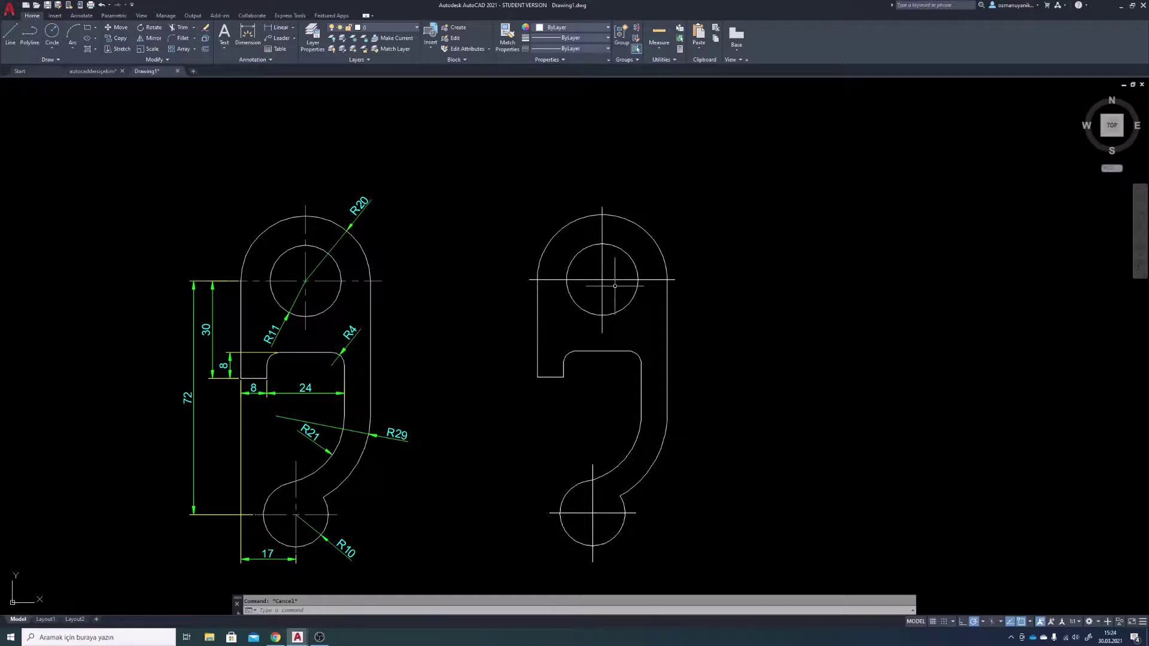
click(613, 280)
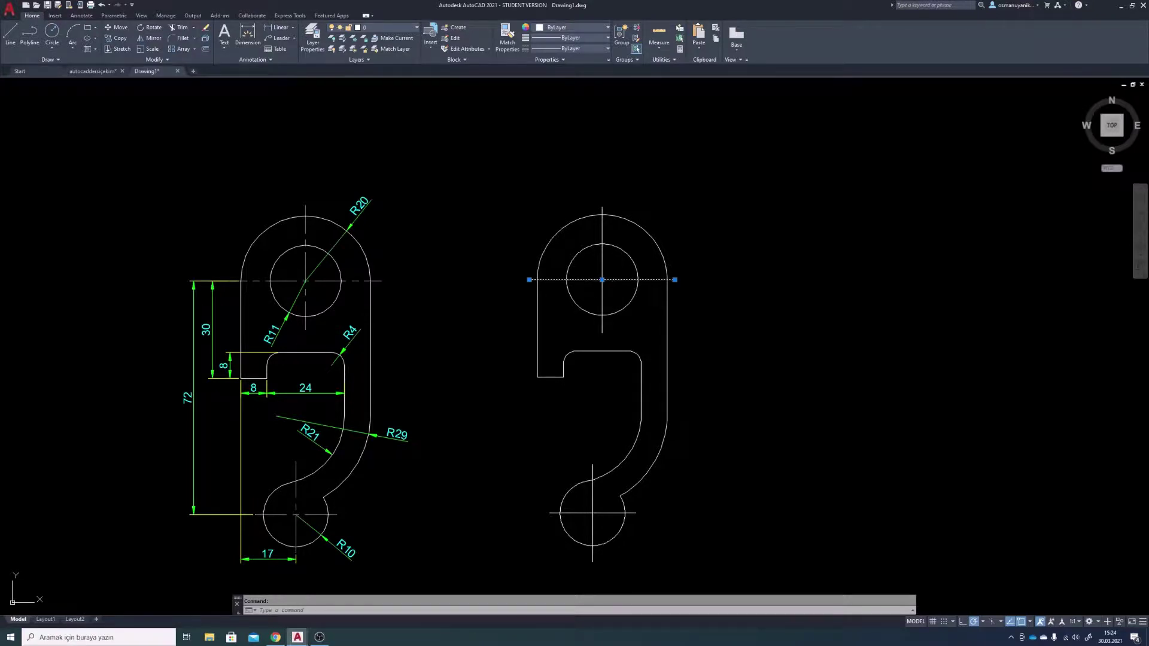
click(589, 51)
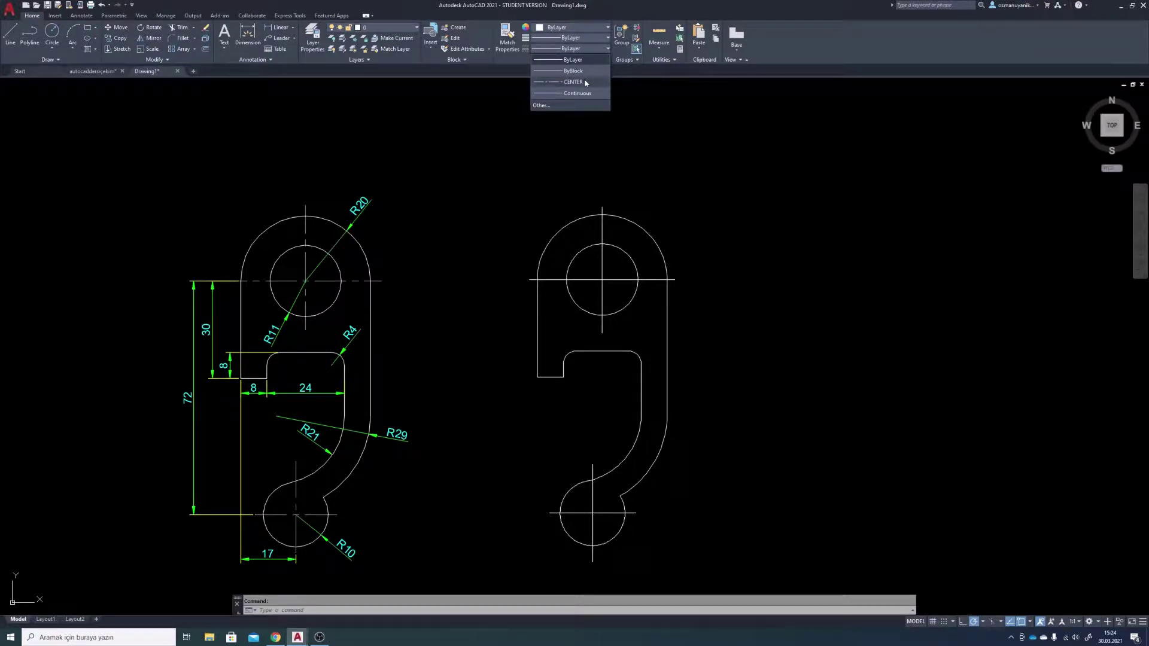
click(584, 78)
key(Escape)
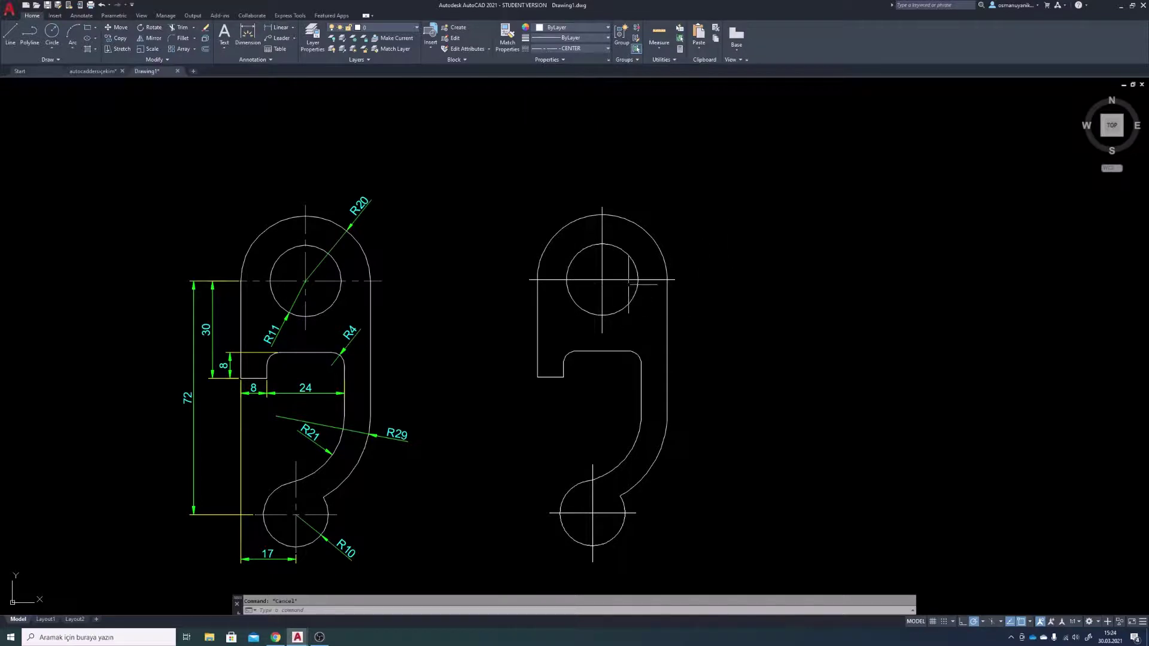
click(617, 279)
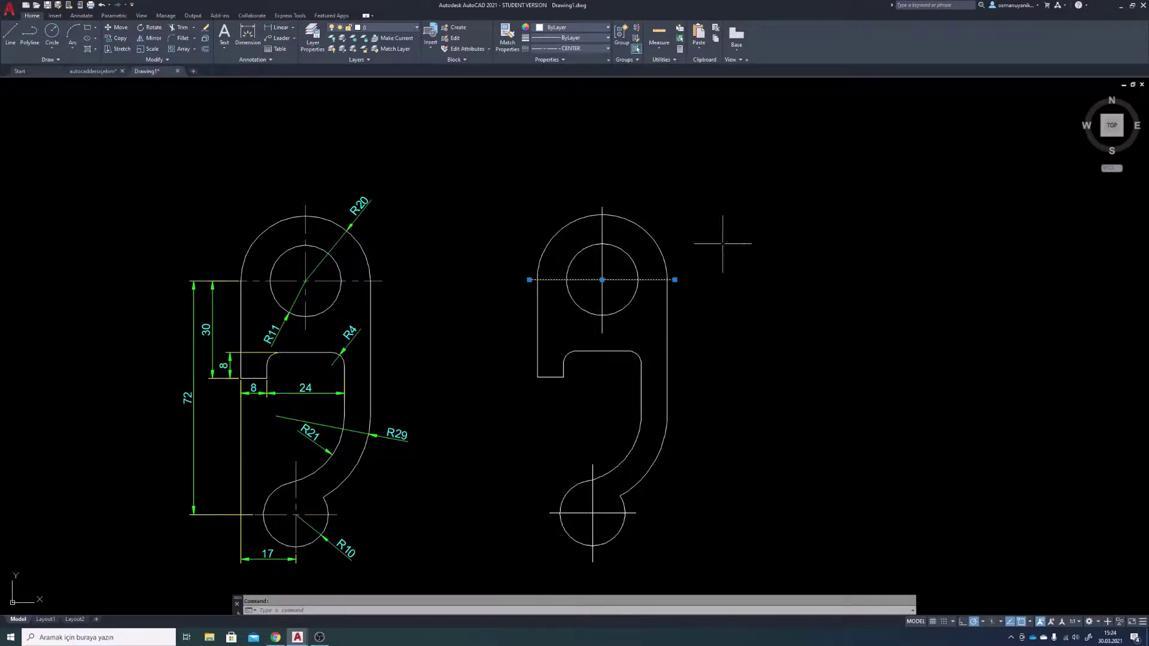
key(Escape)
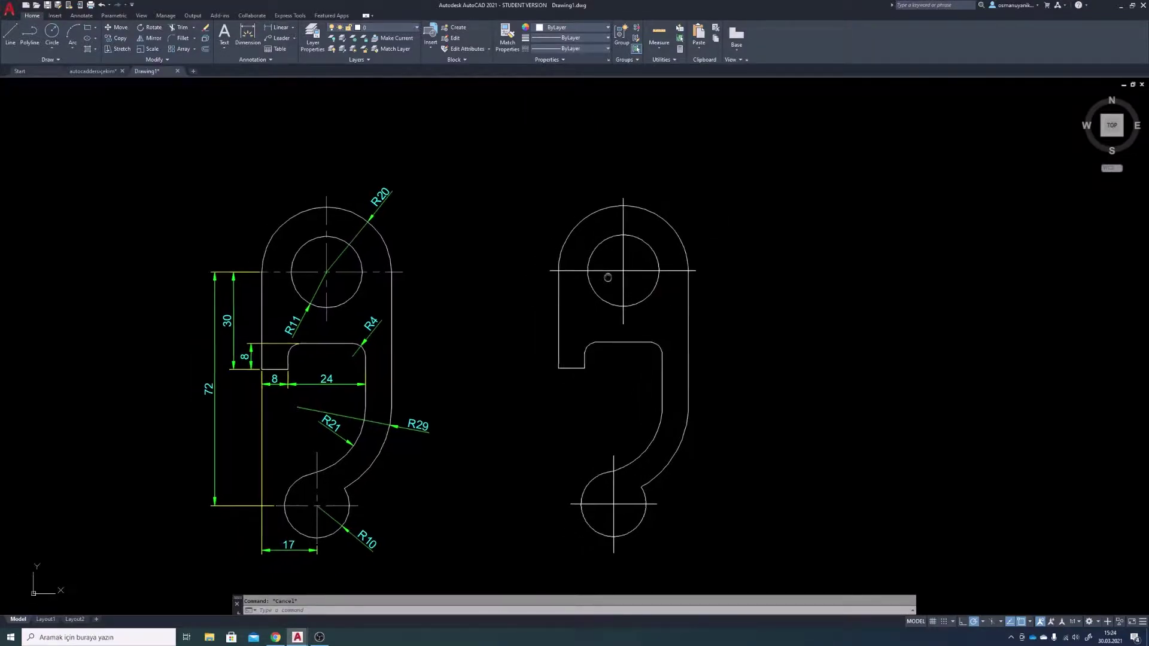
middle_drag(609, 281, 663, 266)
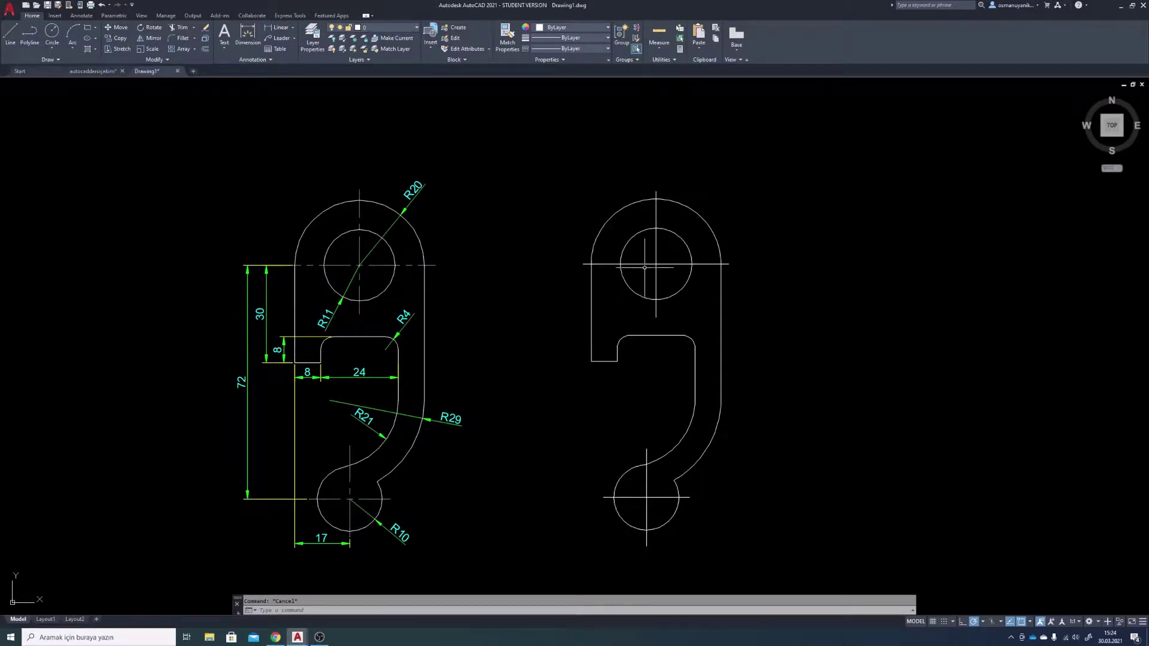
click(644, 264)
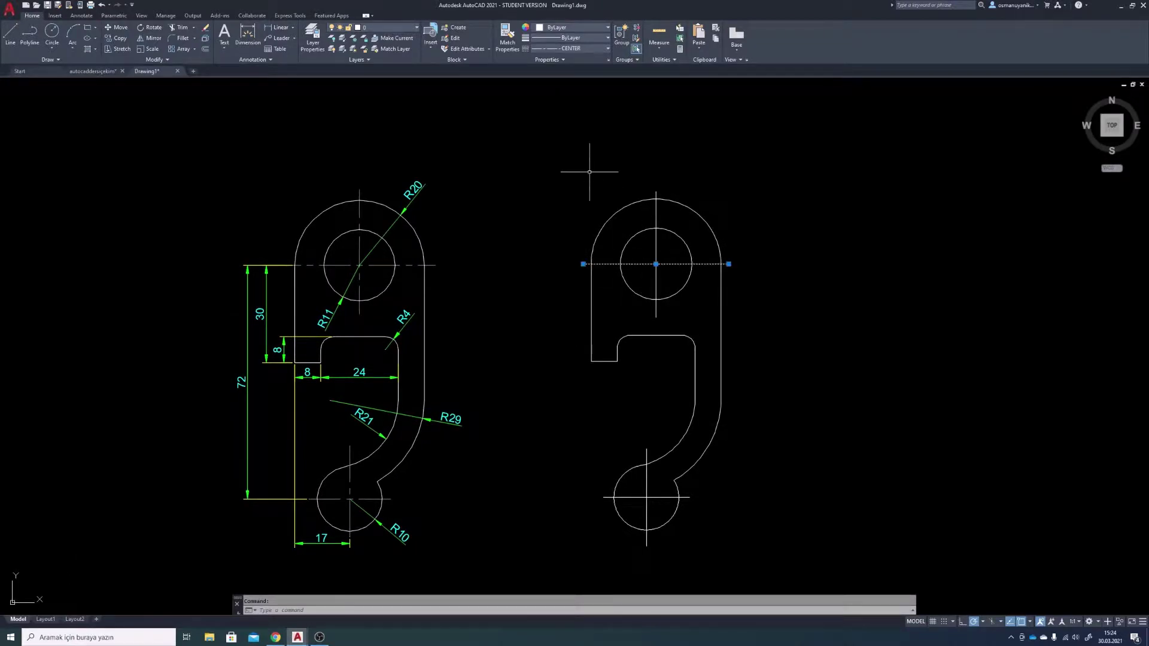
Set the selected centre line's colour to Yellow and linetype scale to 0.25 in Properties
key(ctrl+1)
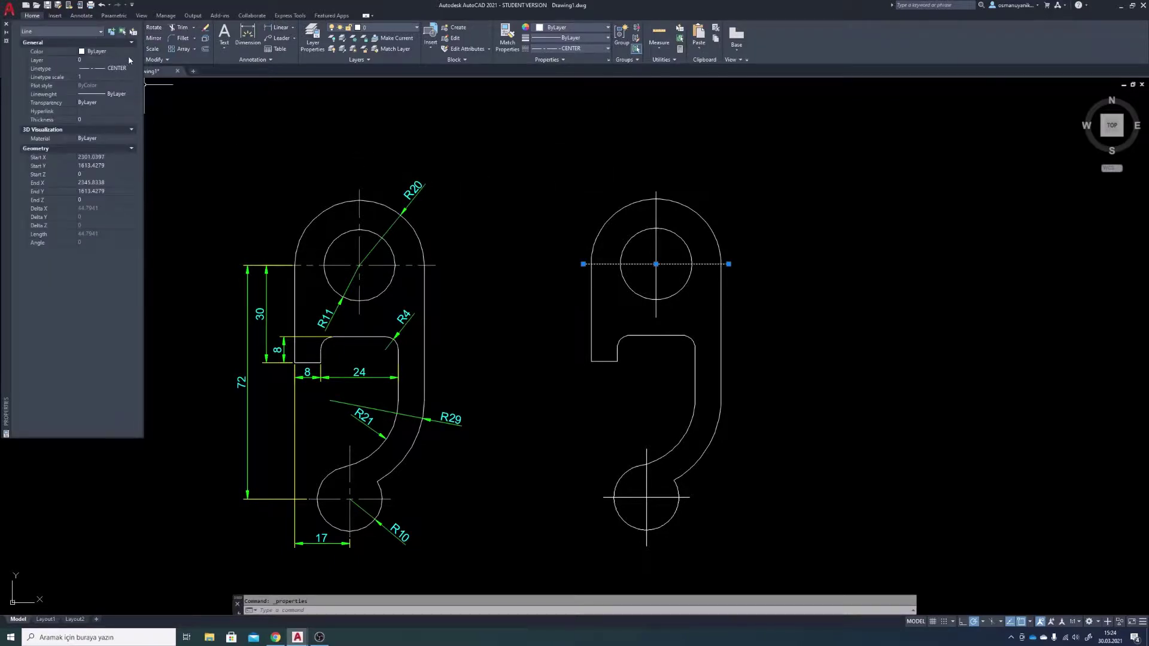
click(132, 52)
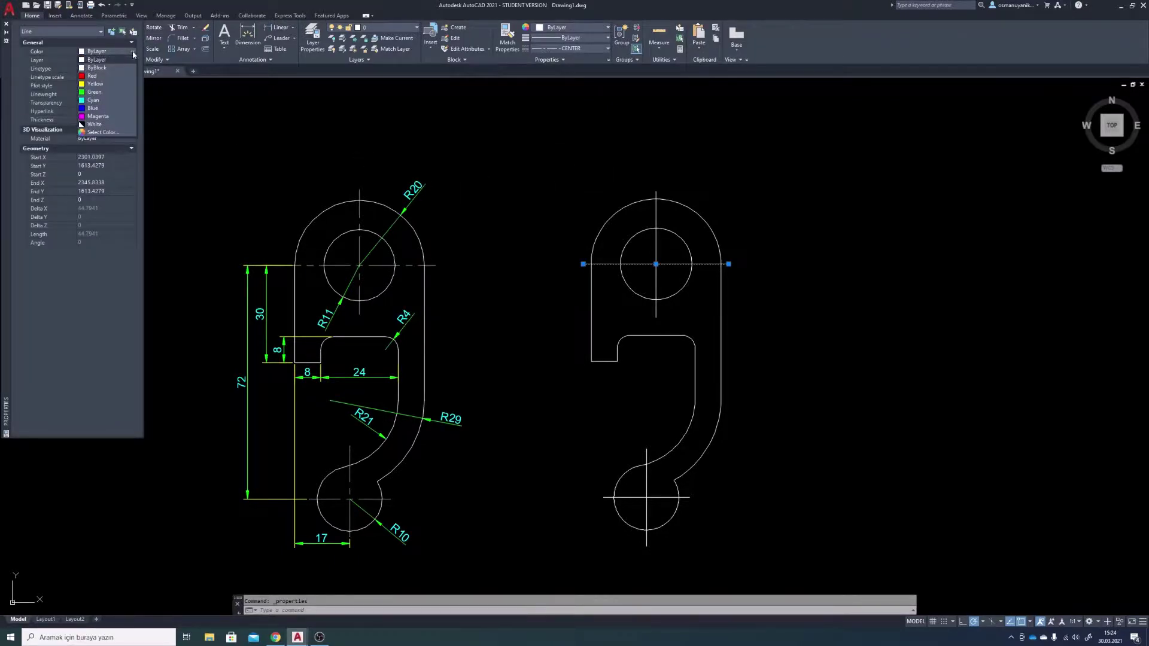
click(118, 84)
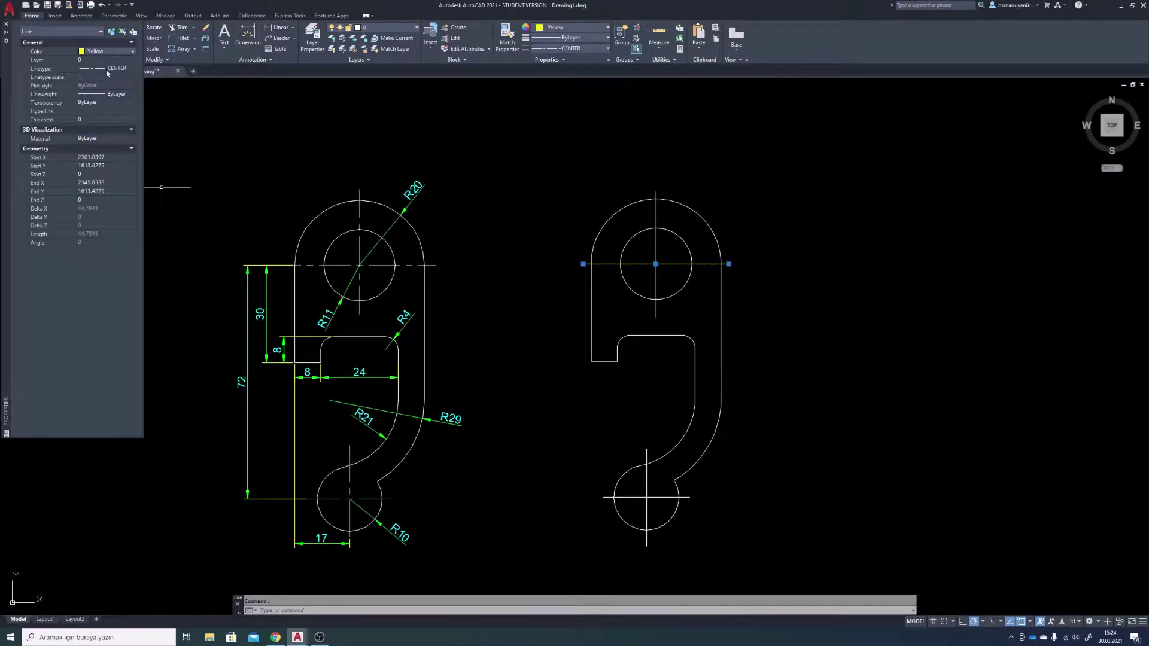
click(86, 78)
text(0.25)
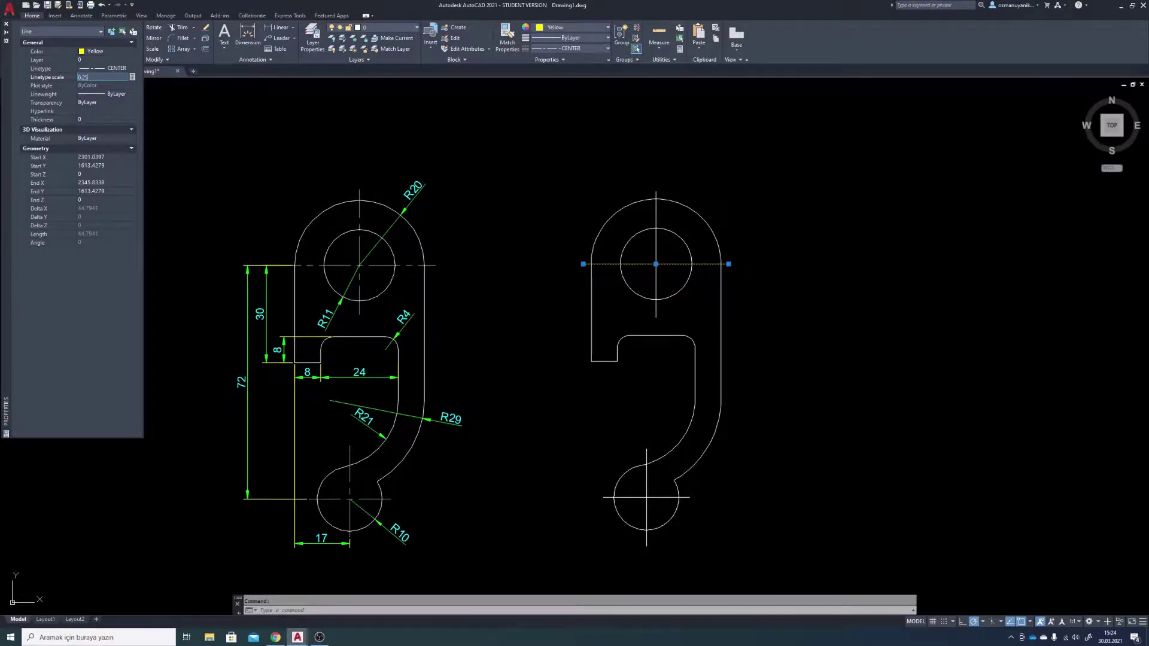
key(Return)
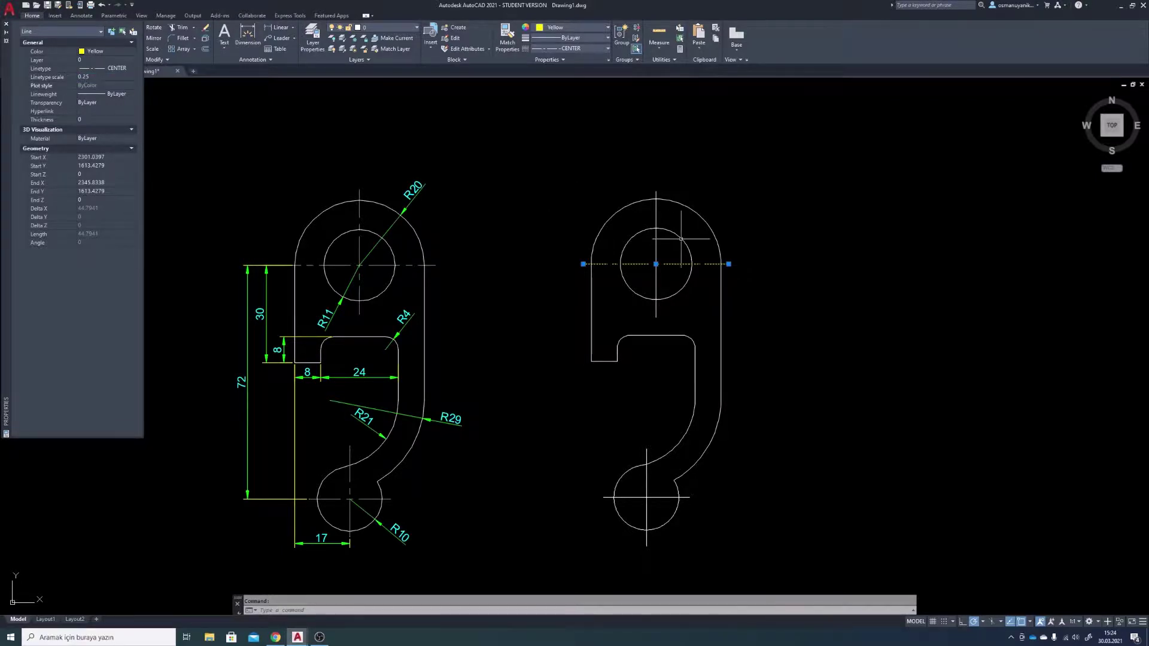
key(Escape)
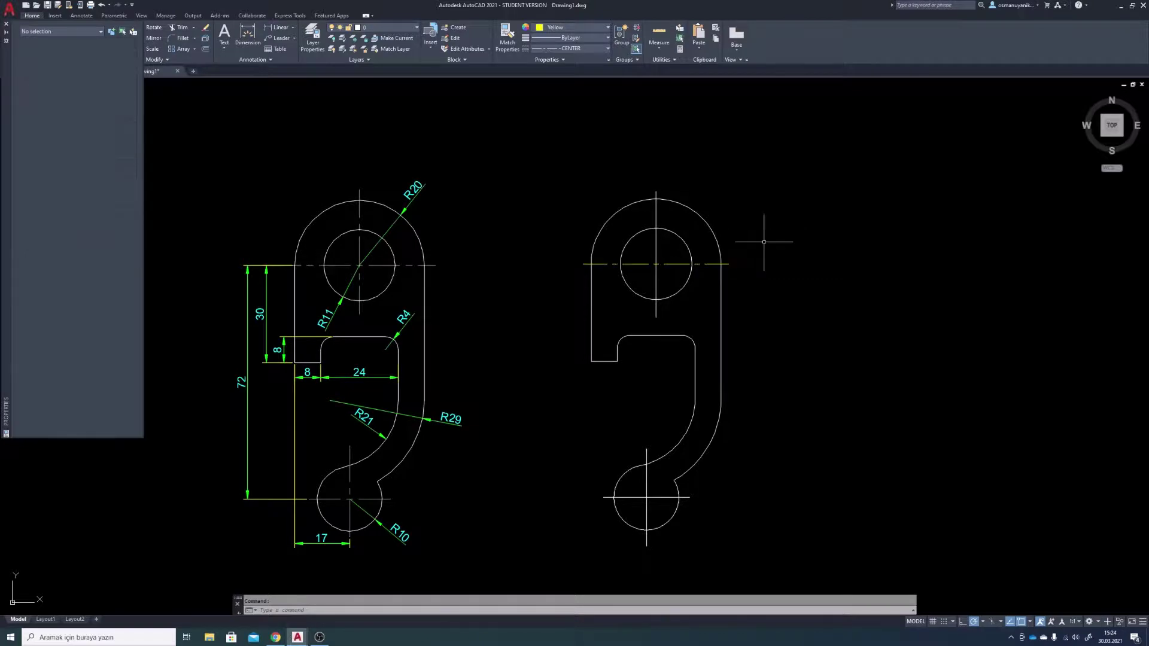
scroll(668, 263, up, 2)
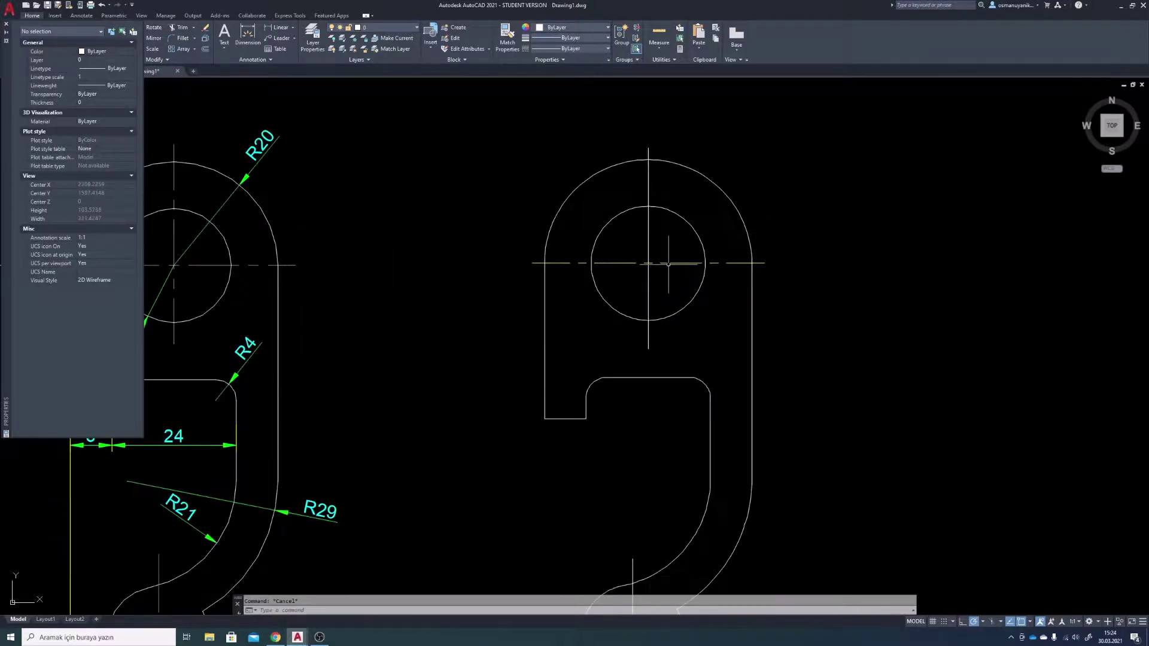
scroll(669, 263, down, 2)
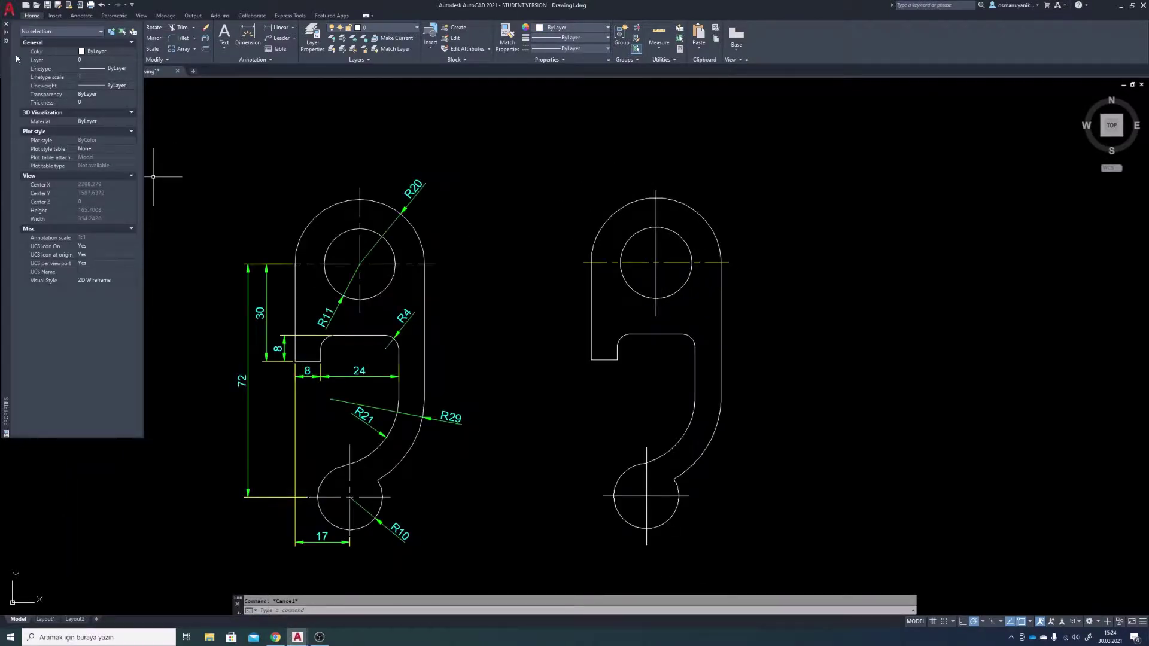
click(7, 26)
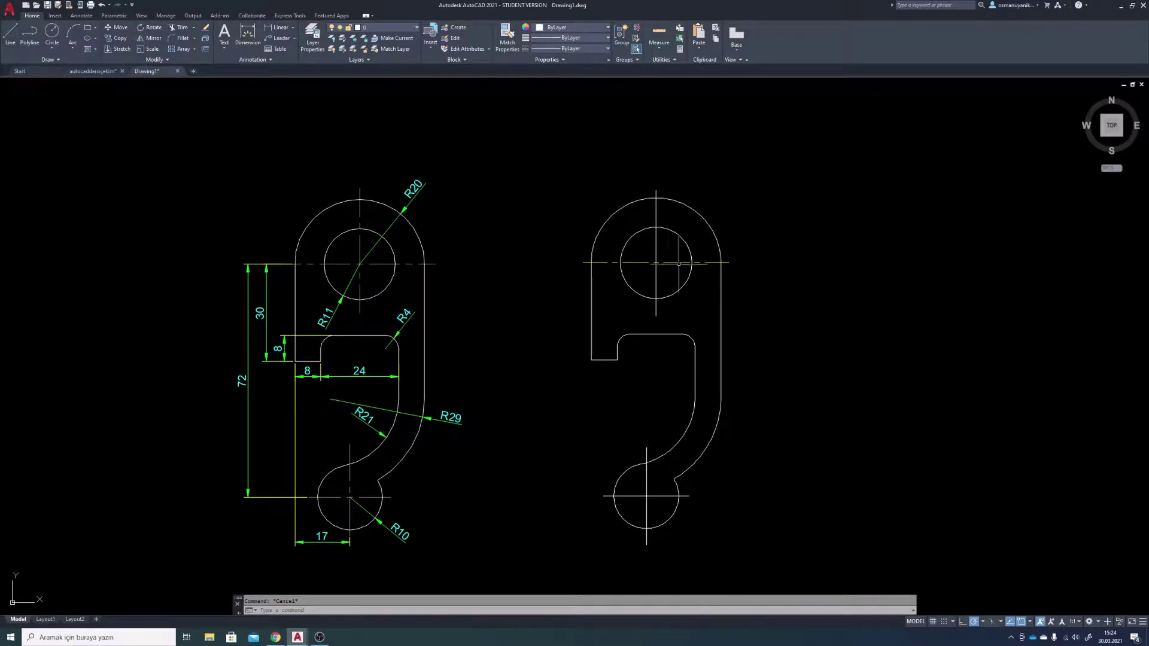
Match Properties from the yellow centre line onto the vertical and lower-circle centre lines
click(671, 264)
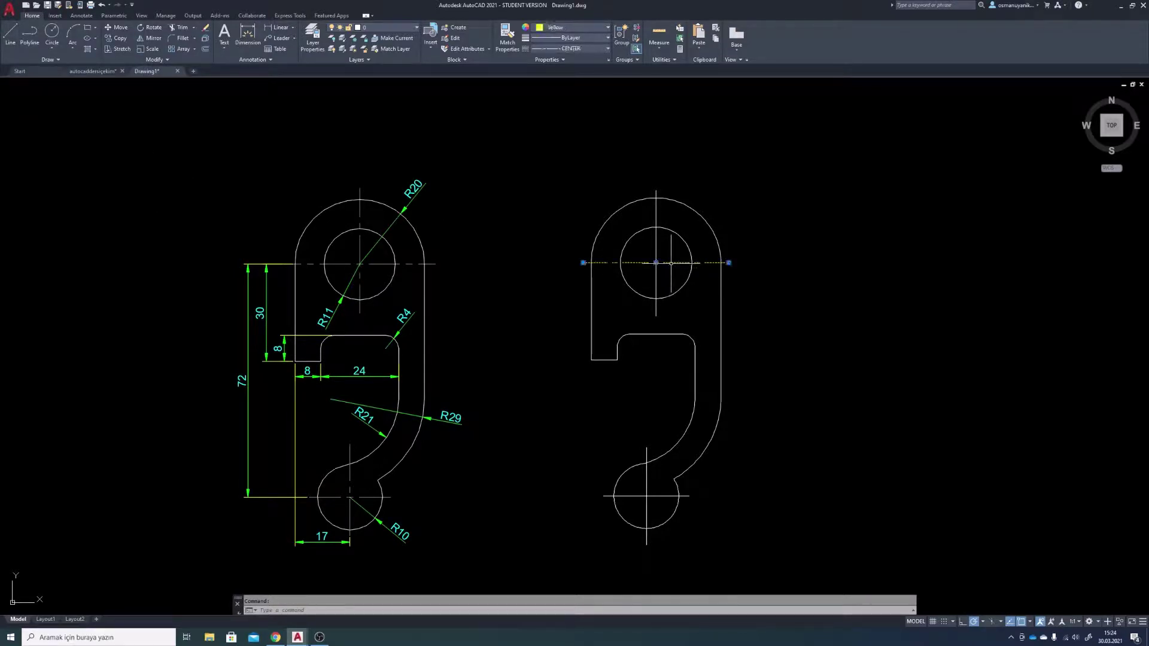
click(507, 37)
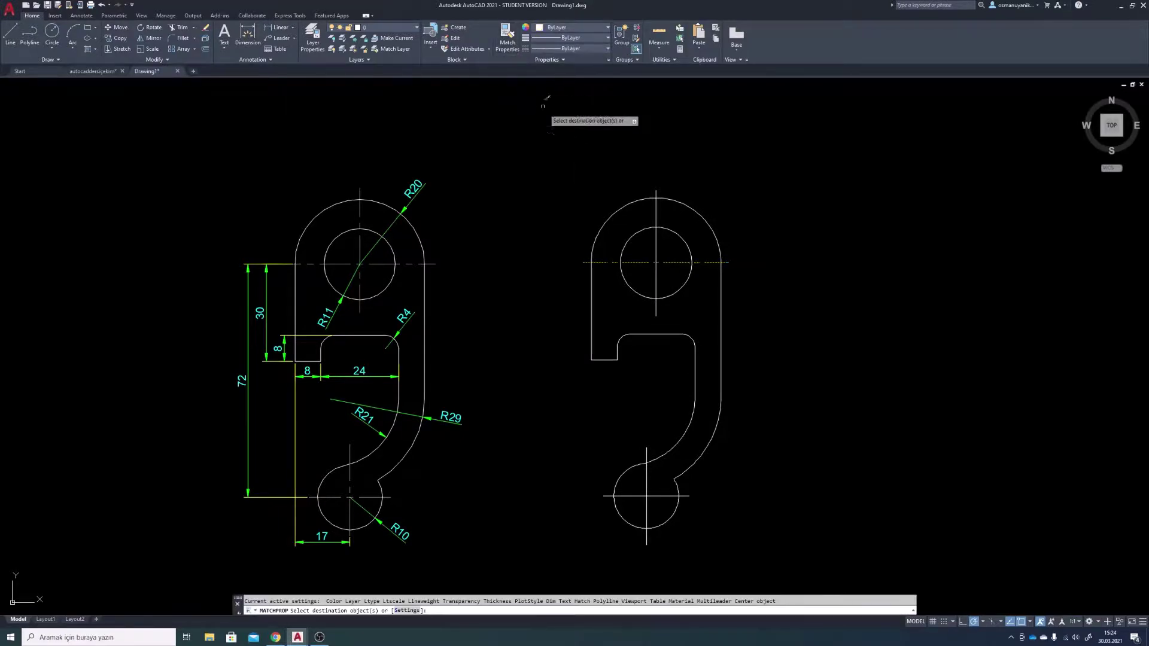
click(657, 205)
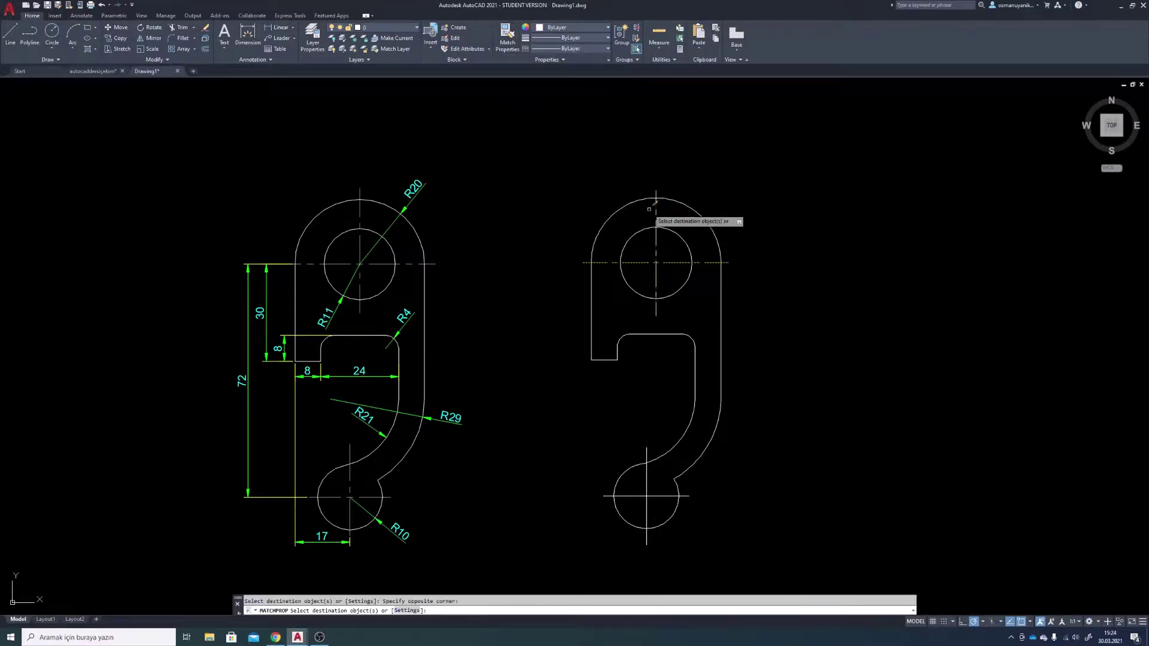
scroll(691, 353, up, 1)
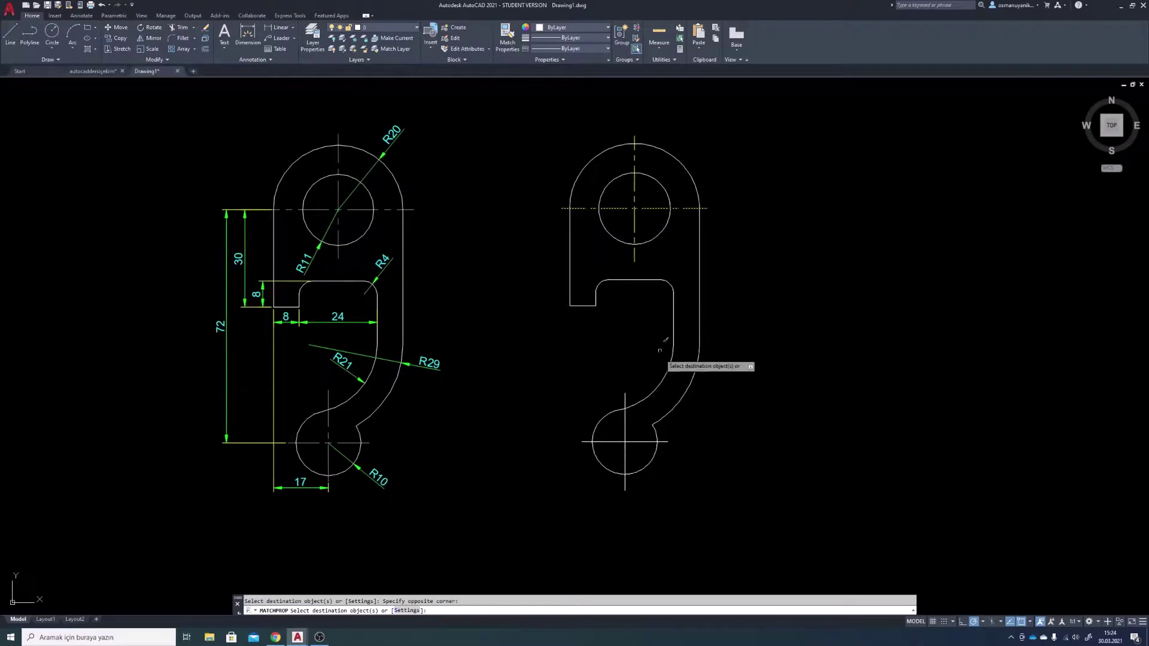
scroll(628, 434, up, 2)
drag(629, 434, 598, 461)
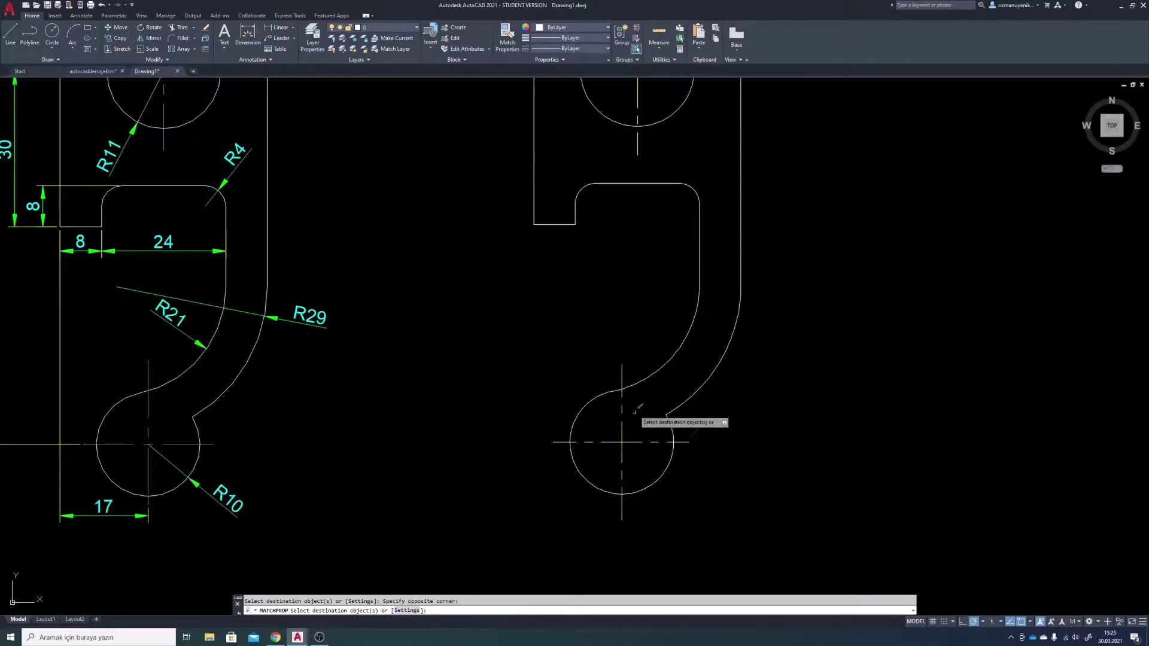
scroll(642, 335, down, 2)
middle_drag(641, 300, 607, 333)
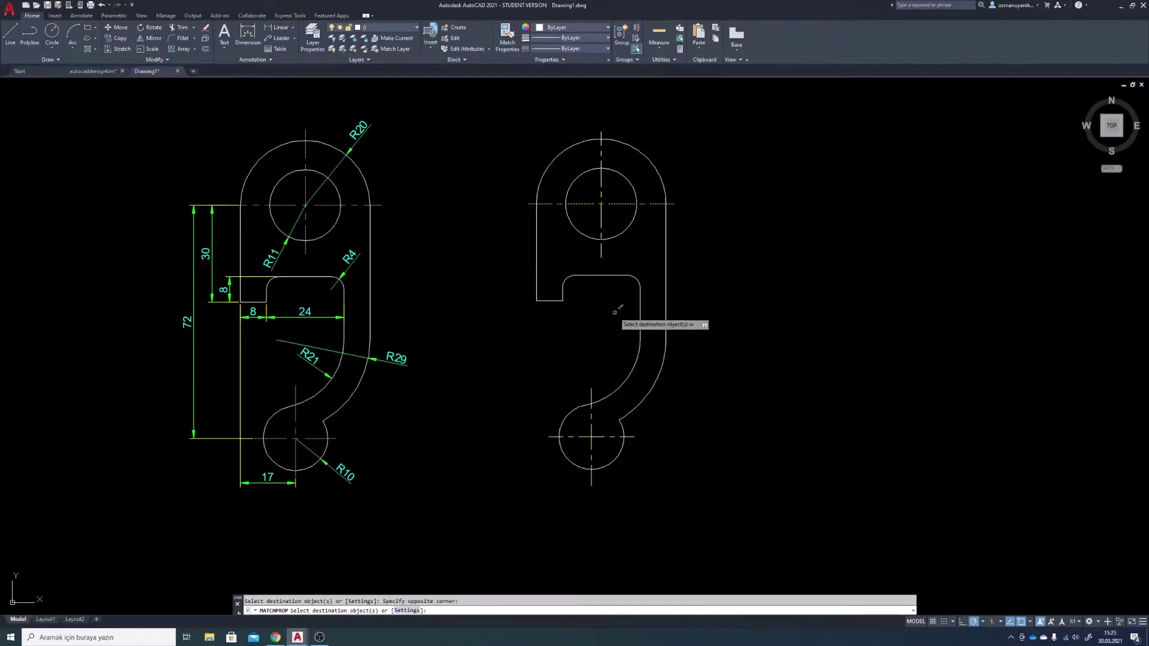
key(Return)
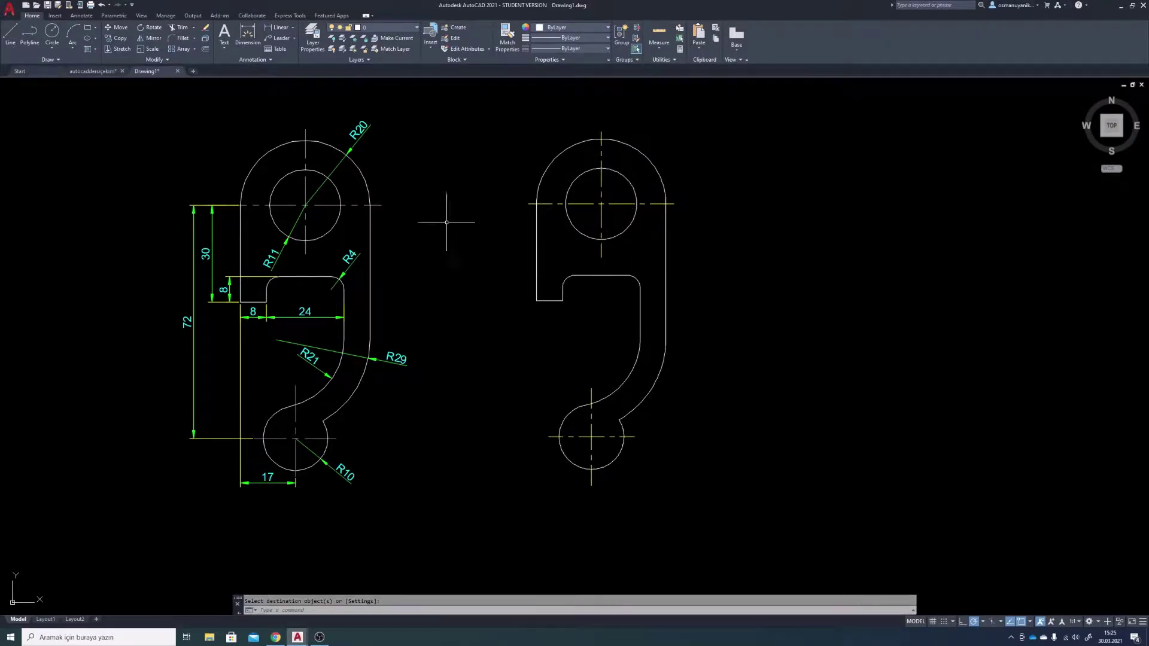
Add the vertical 72 and 30 linear dimensions on the left side of the copy
click(281, 27)
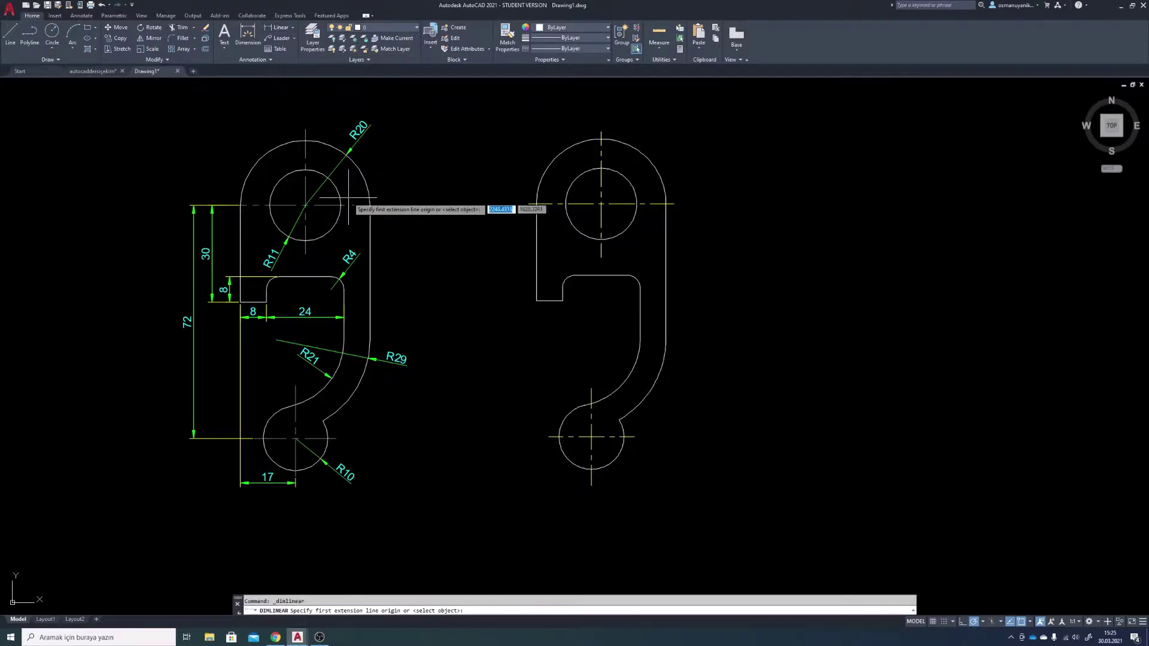
click(528, 204)
click(544, 436)
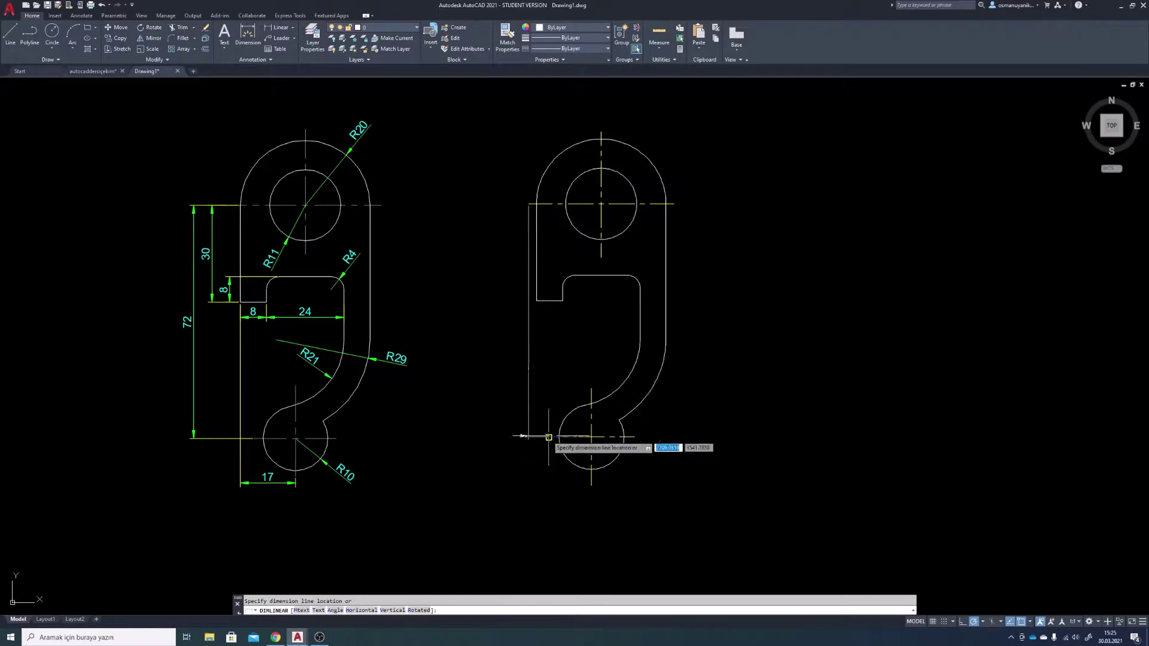
click(509, 341)
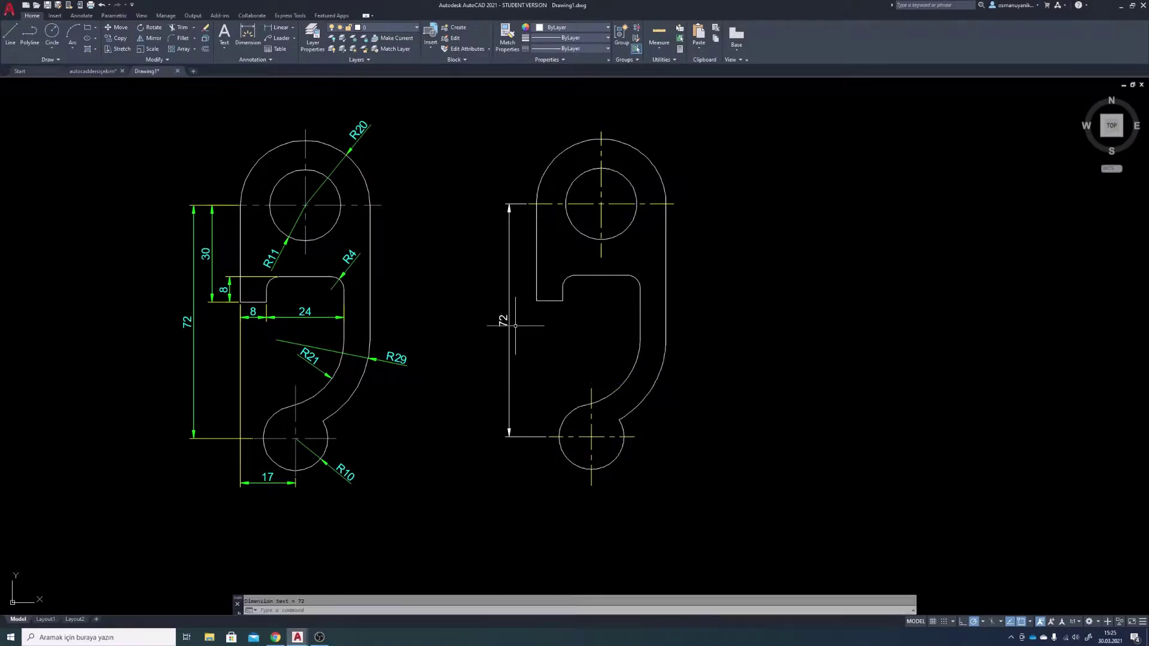
scroll(528, 233, up, 4)
key(Return)
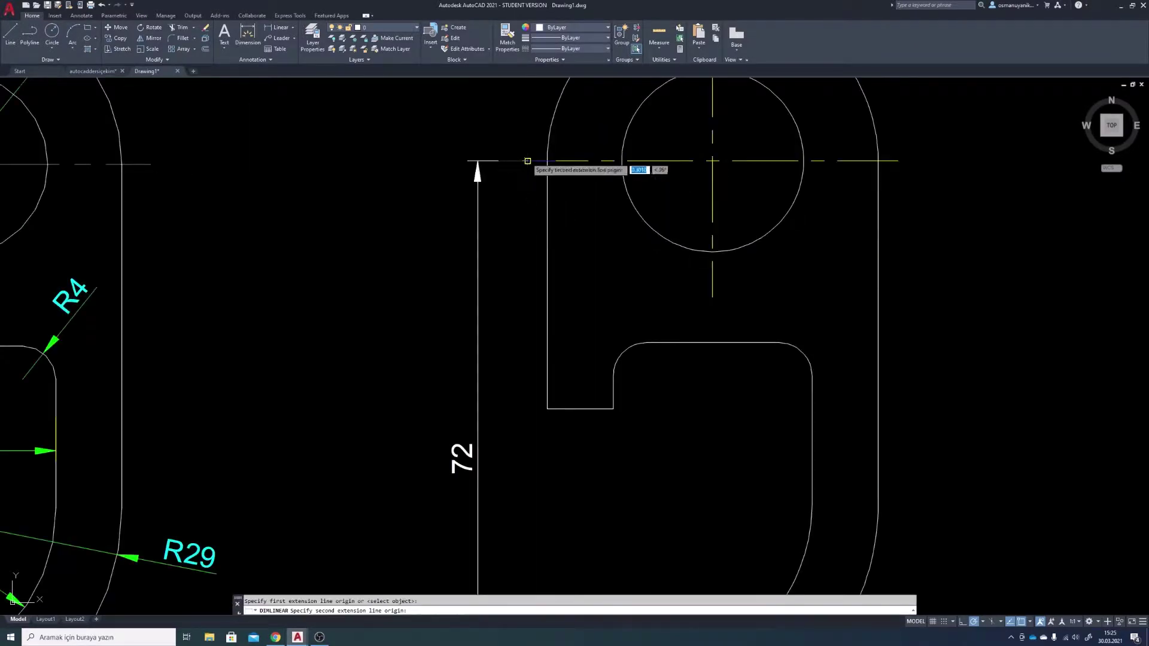
click(527, 161)
click(546, 409)
click(520, 336)
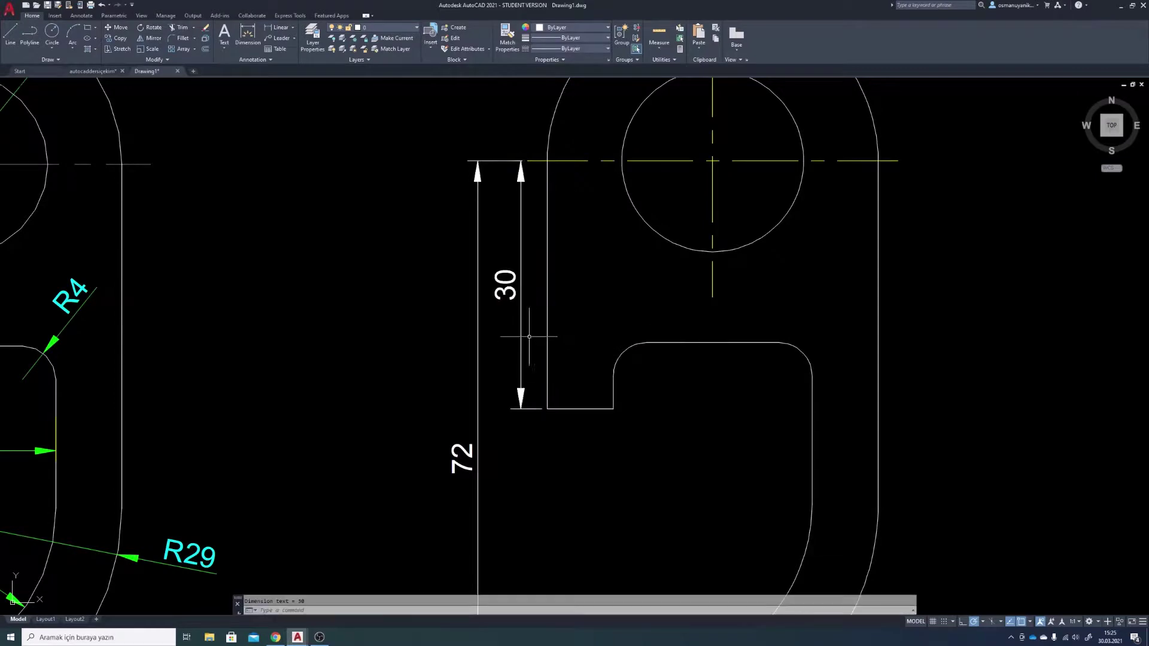
scroll(533, 340, down, 4)
scroll(550, 381, up, 2)
Dimension the notch's 8 width and the step's vertical 8 height
click(530, 358)
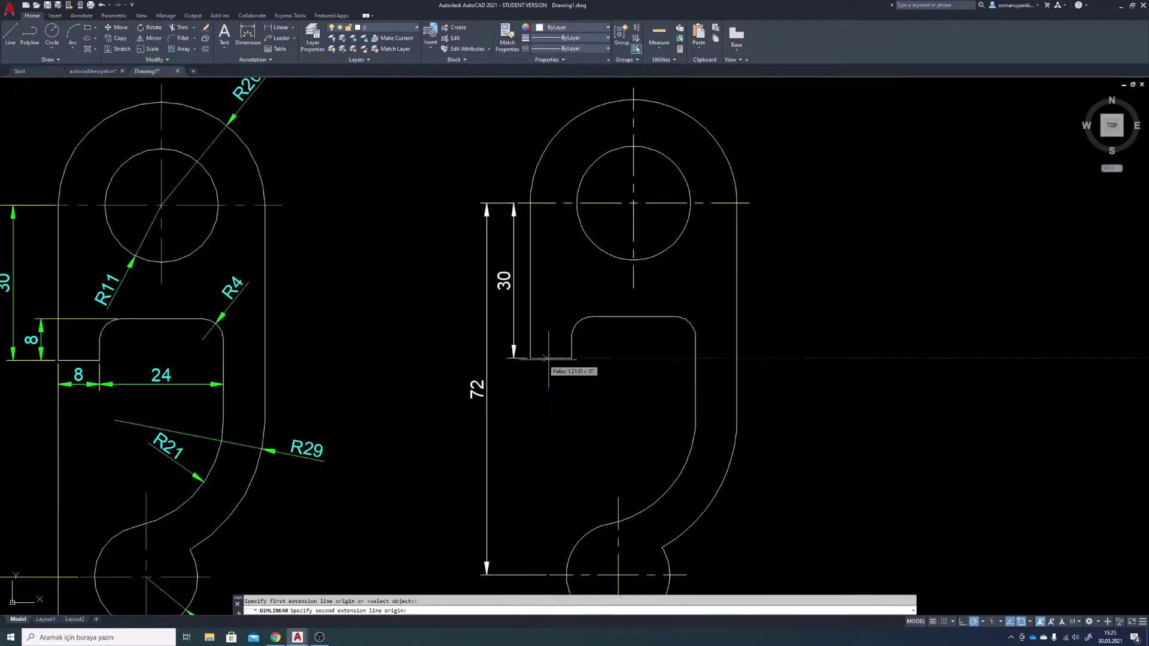
click(572, 358)
click(559, 385)
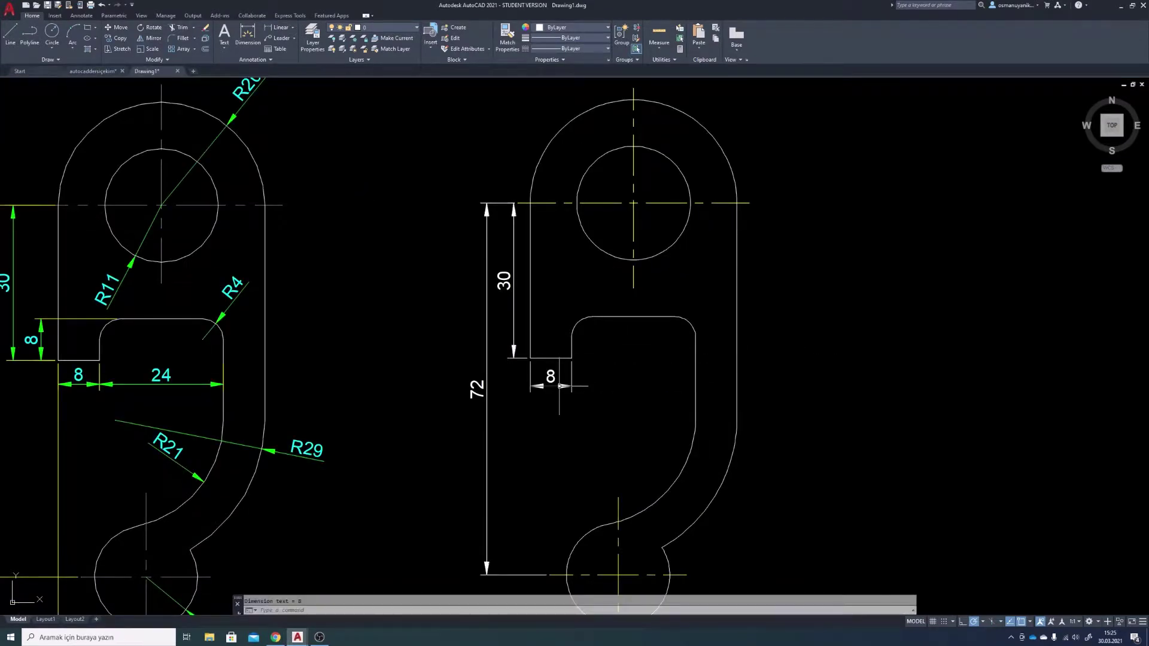
scroll(592, 361, up, 2)
key(space)
click(560, 357)
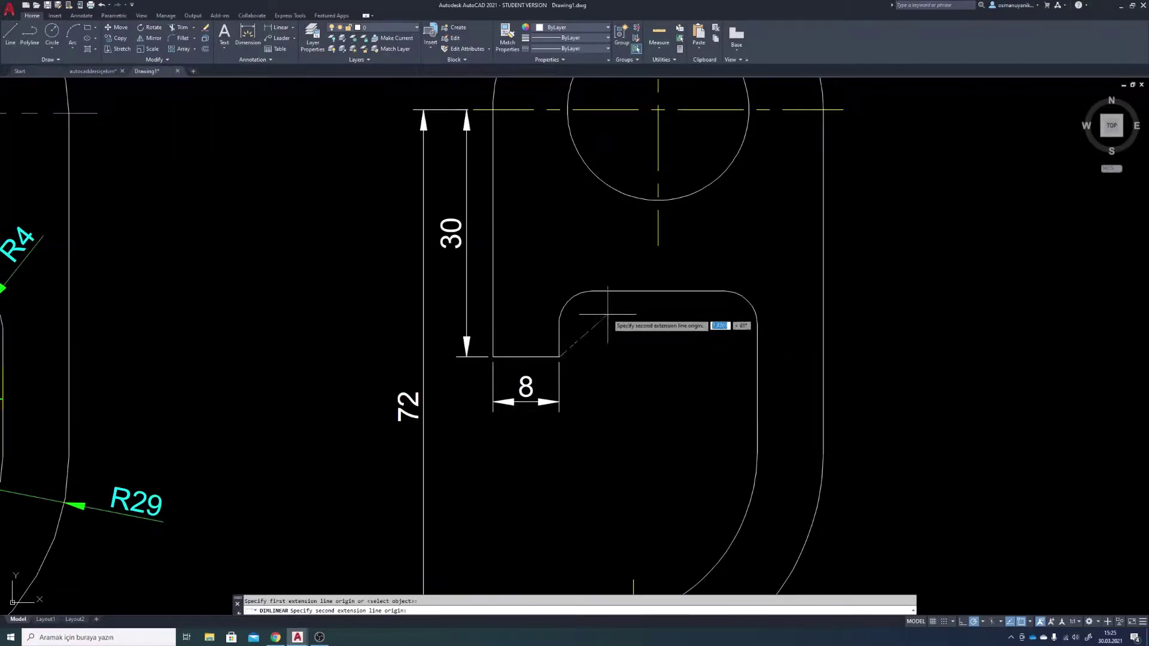
click(592, 291)
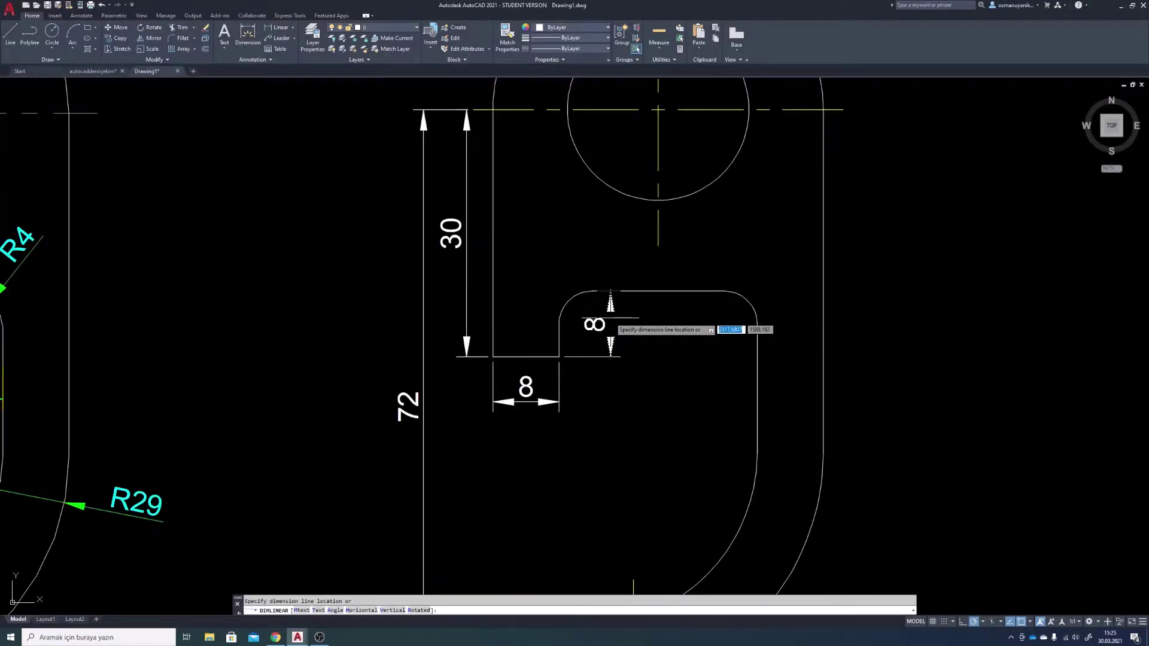
click(611, 318)
scroll(685, 350, down, 3)
scroll(616, 362, up, 1)
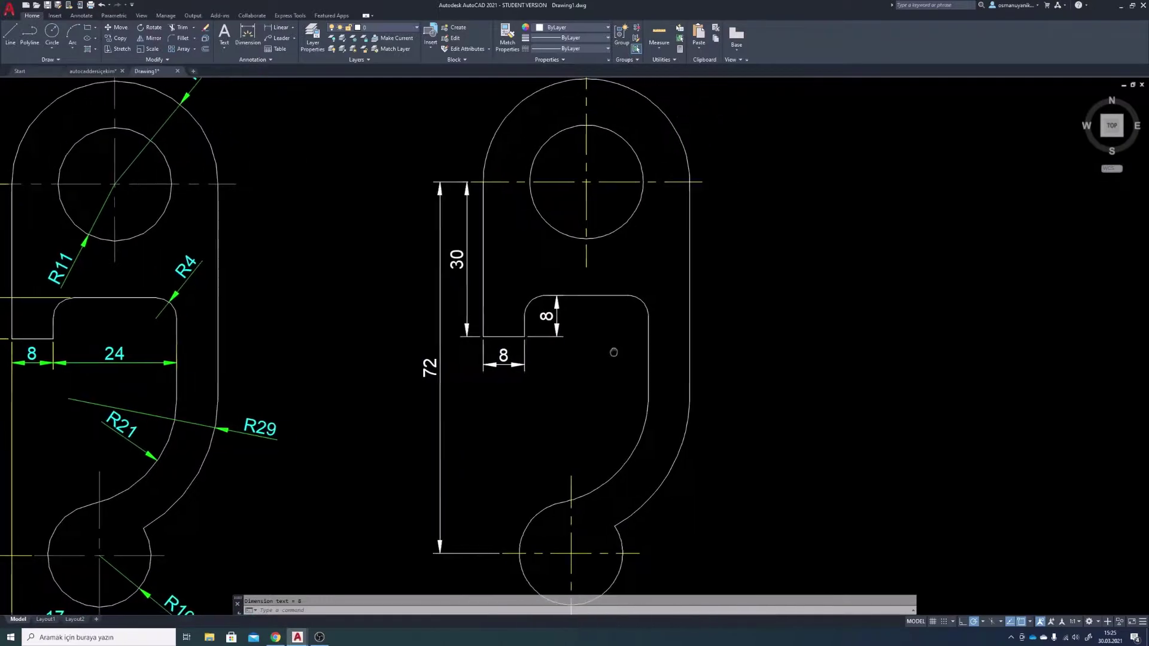
scroll(539, 350, up, 2)
Add the 24 linear dimension across the slot
key(space)
click(519, 330)
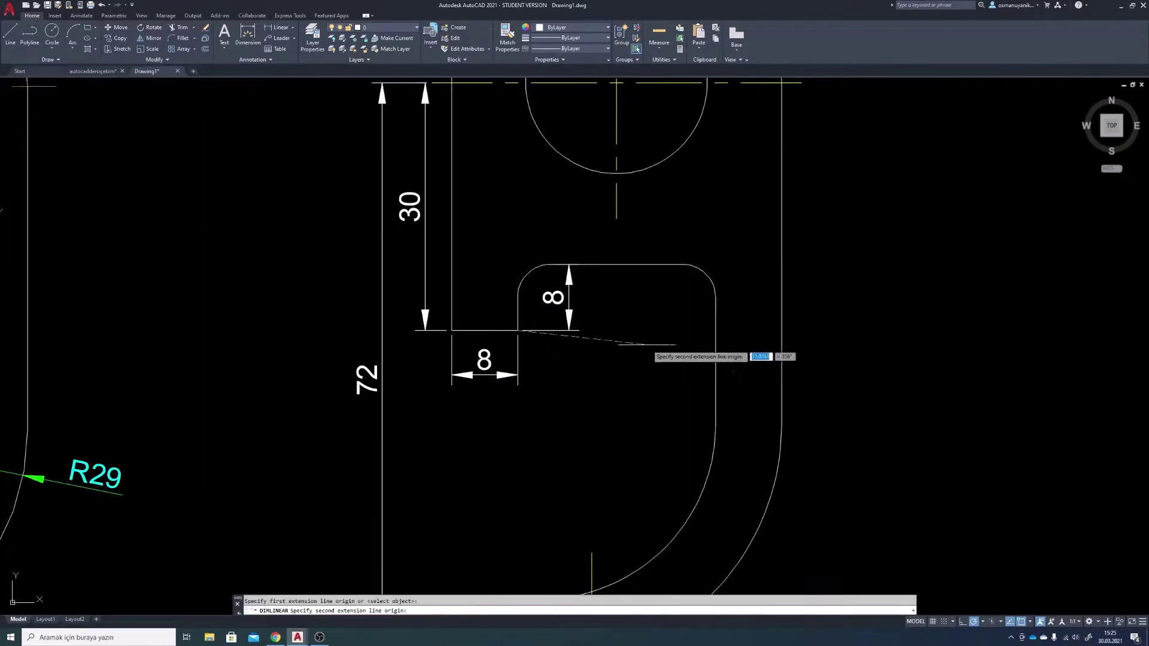
click(715, 332)
scroll(532, 374, up, 2)
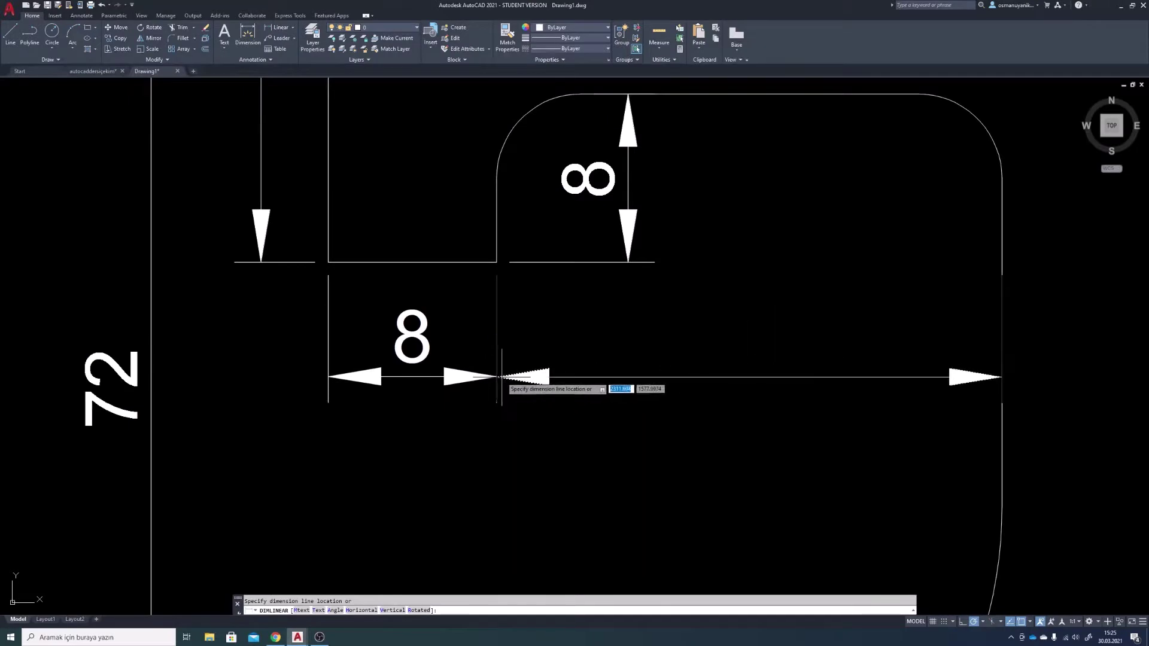
click(497, 377)
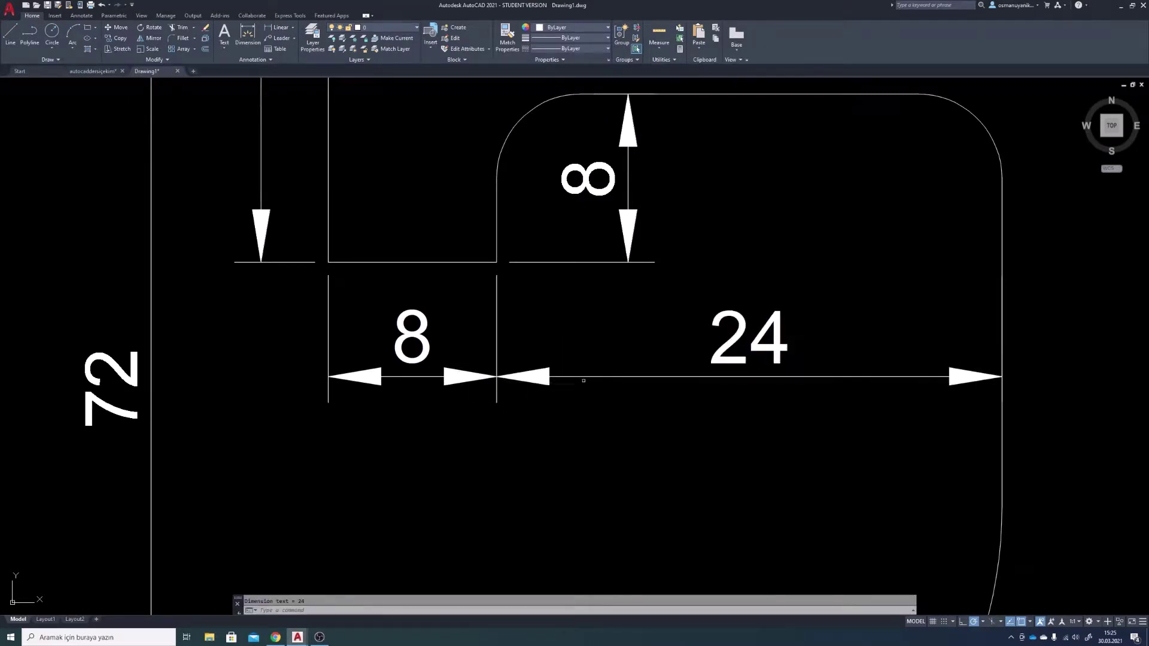
scroll(607, 363, down, 1)
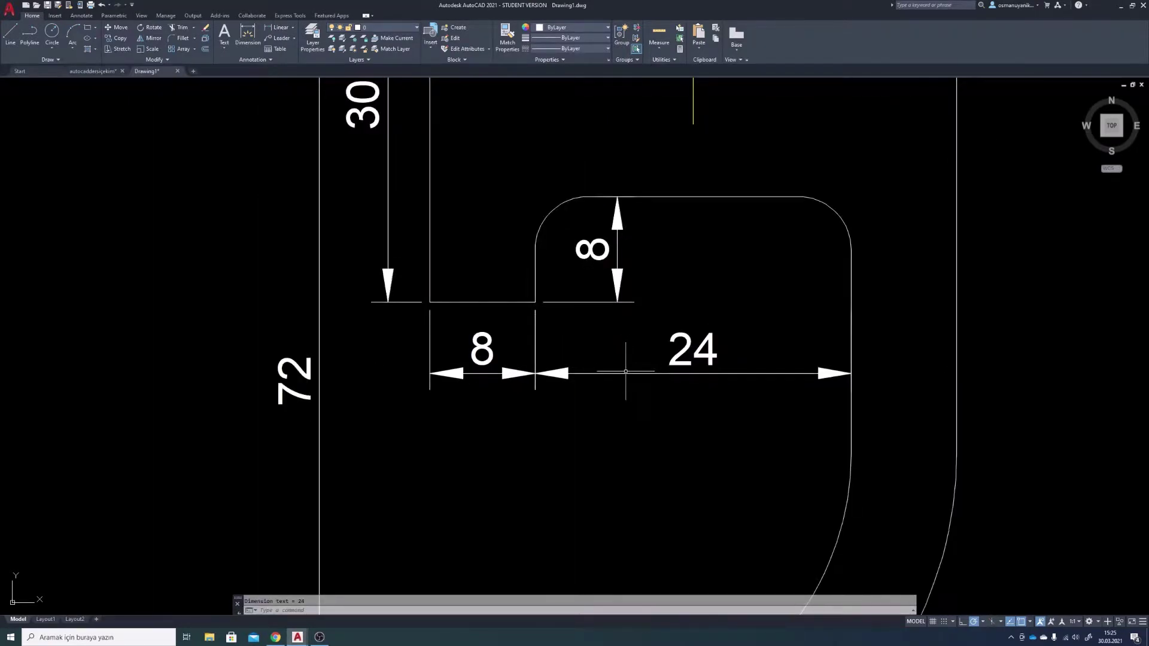
middle_drag(687, 380, 580, 355)
scroll(589, 362, down, 1)
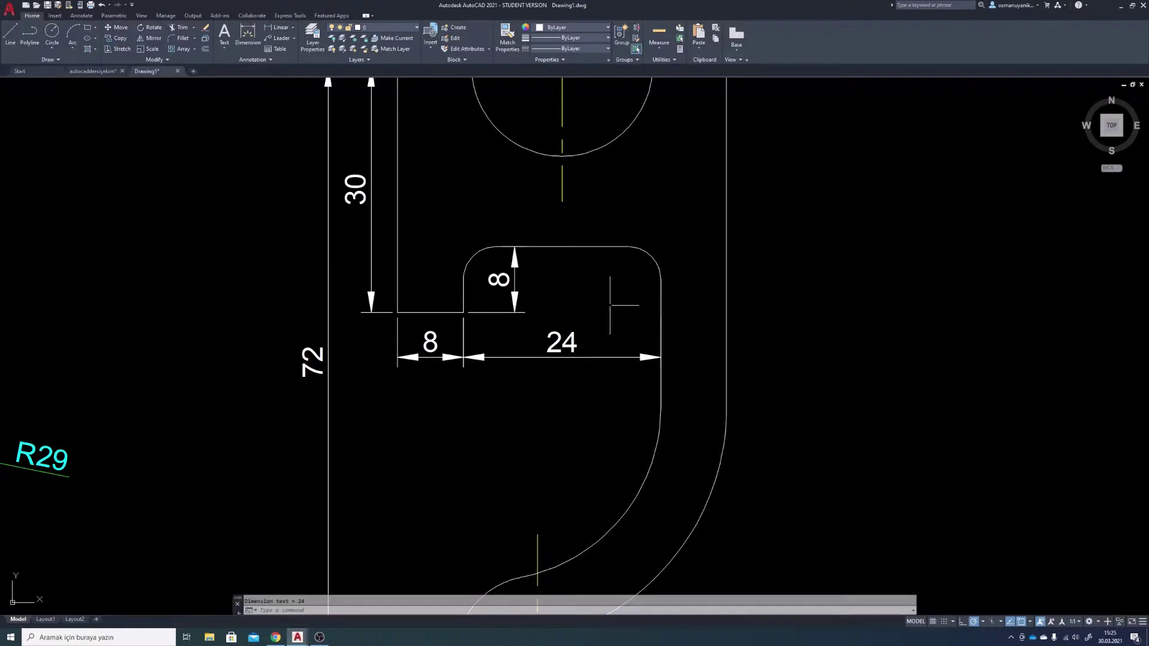
scroll(610, 305, down, 1)
middle_drag(610, 305, 649, 359)
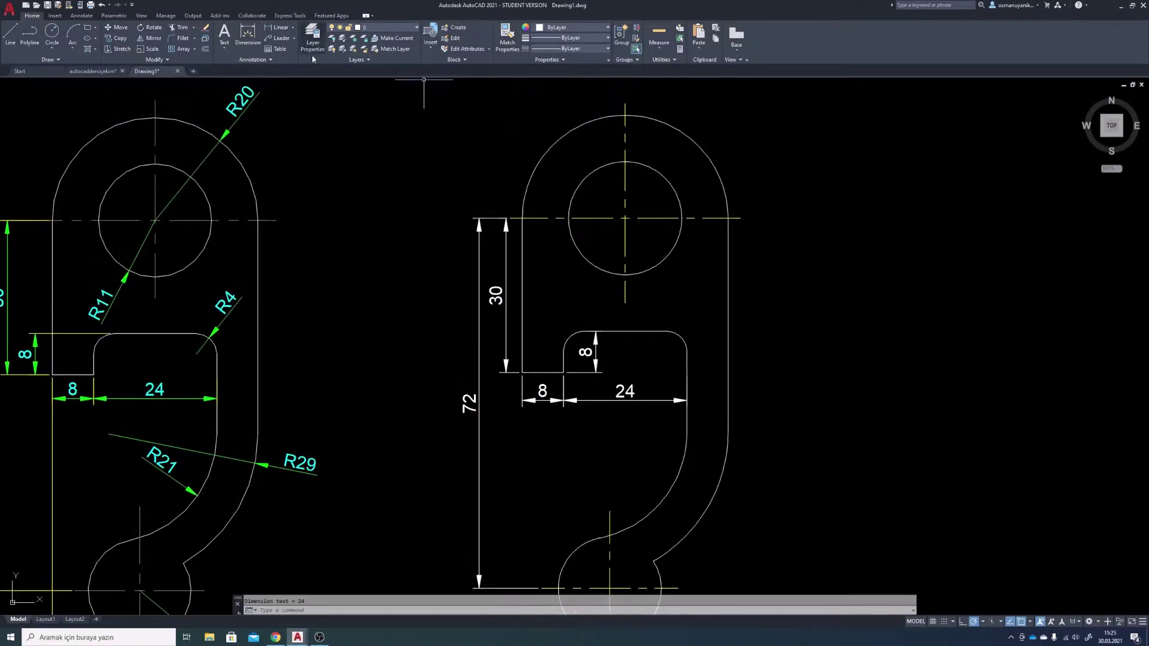
mouse_move(410, 264)
middle_down()
mouse_move(449, 200)
mouse_move(442, 189)
middle_up()
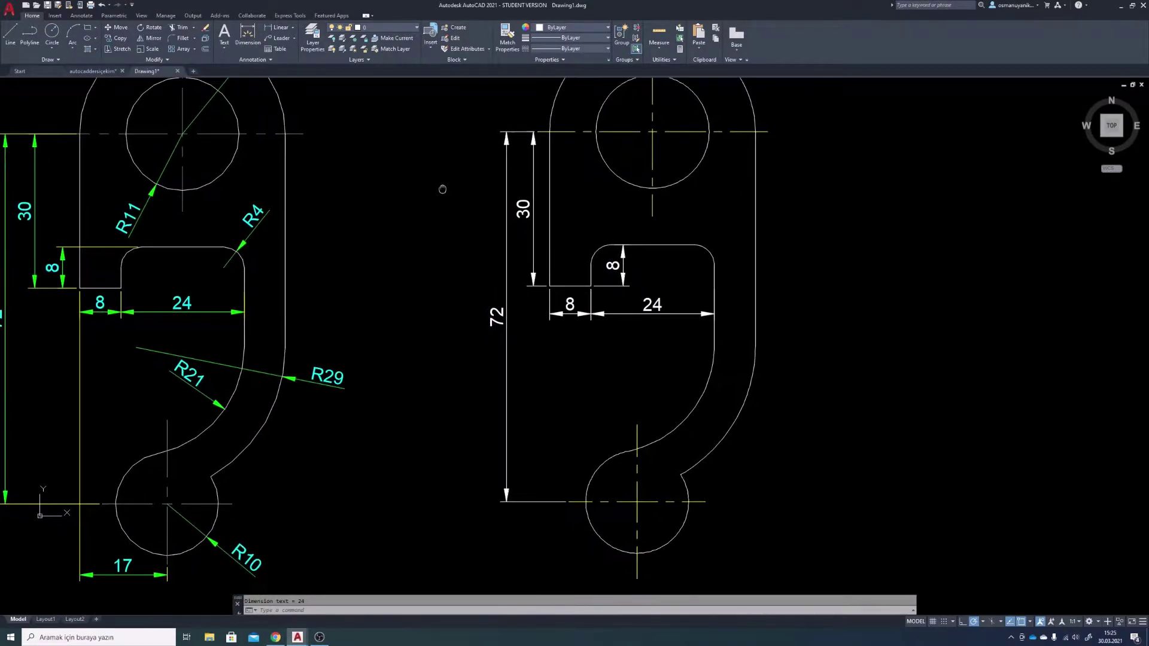
click(287, 29)
Place a horizontal 17 dimension from the left edge to the lower circle's centre, beneath the circle
middle_drag(563, 550, 565, 454)
scroll(565, 359, down, 2)
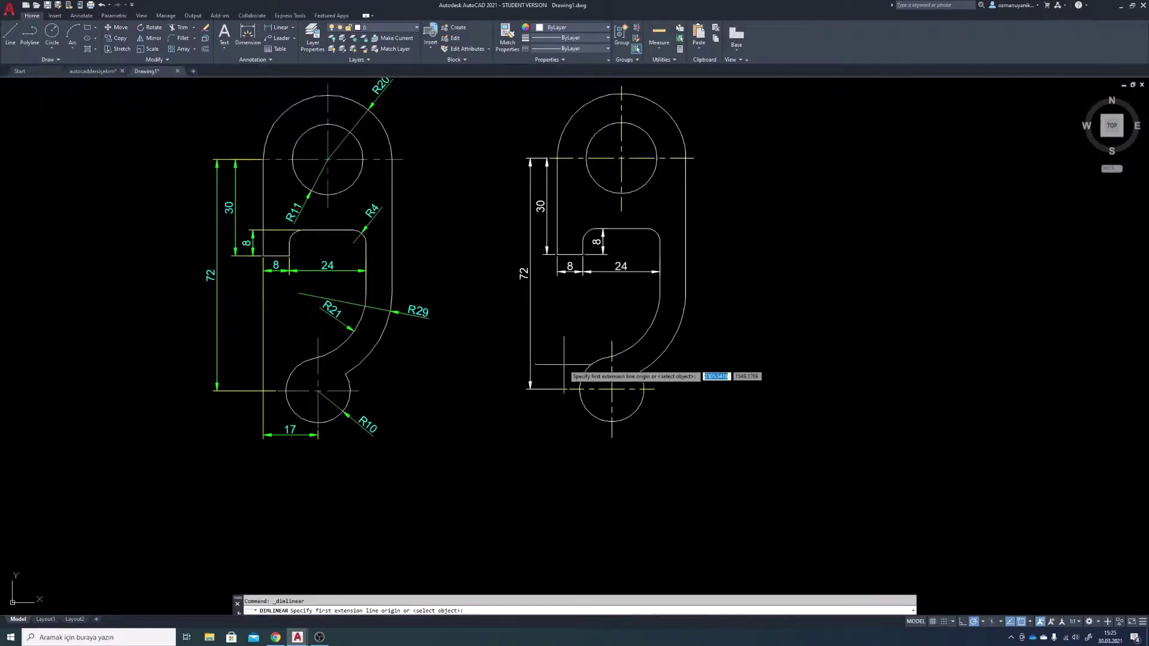
scroll(563, 266, up, 2)
scroll(561, 271, up, 4)
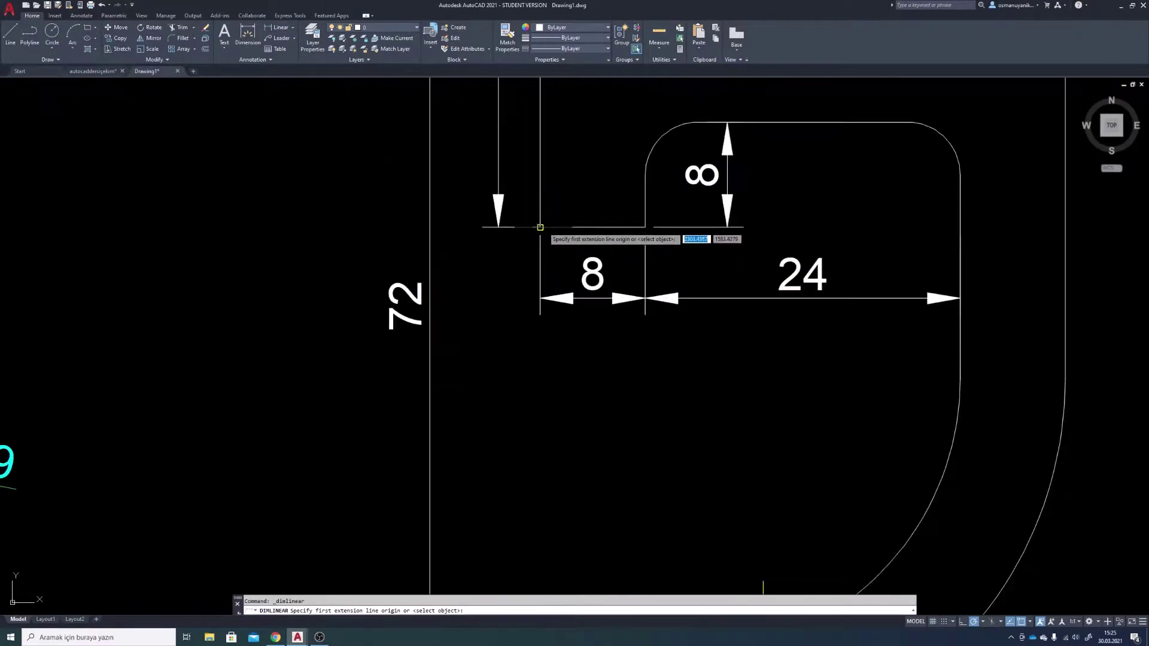
click(537, 230)
scroll(538, 231, down, 4)
scroll(566, 345, down, 2)
middle_drag(602, 498, 583, 455)
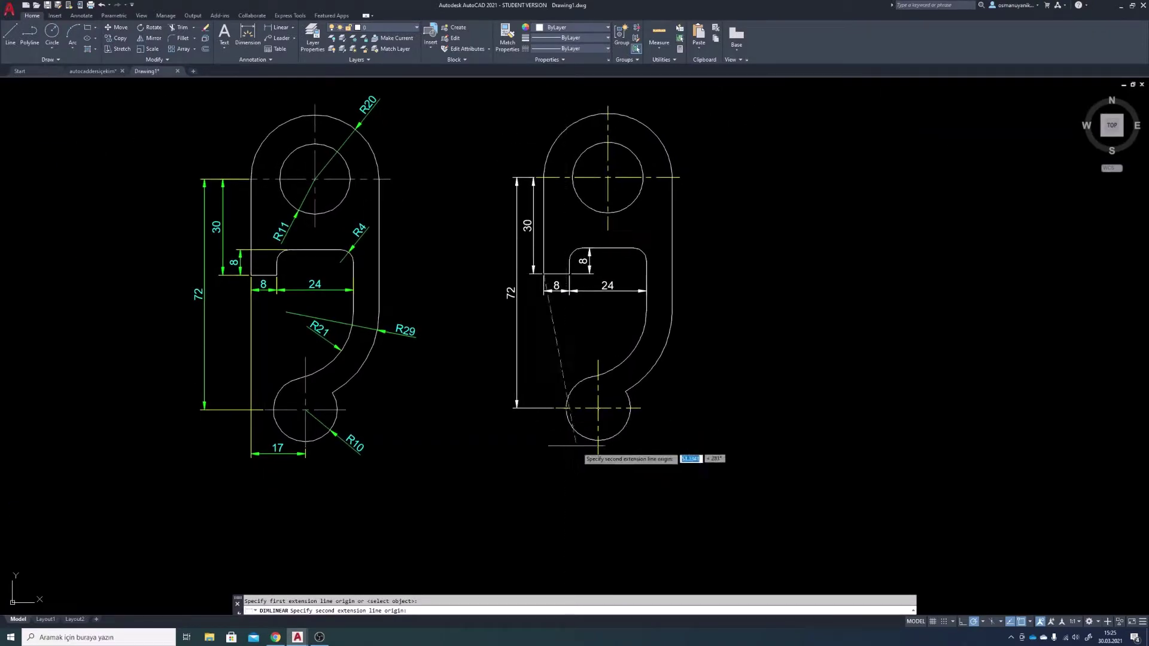
click(599, 457)
scroll(575, 472, up, 2)
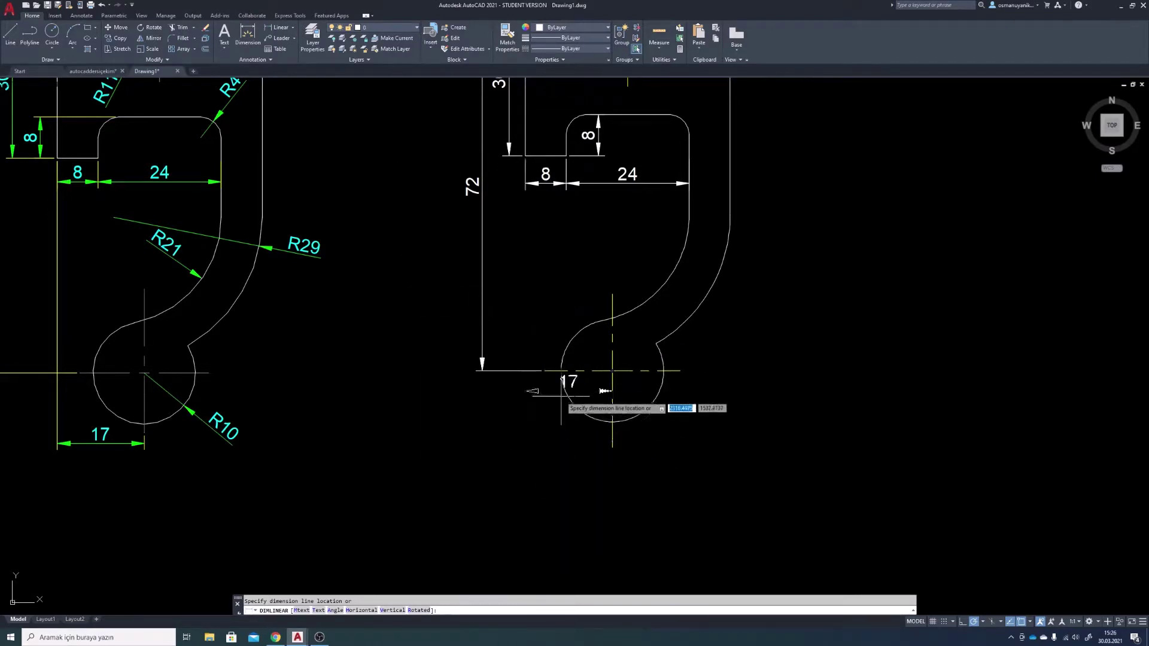
click(556, 455)
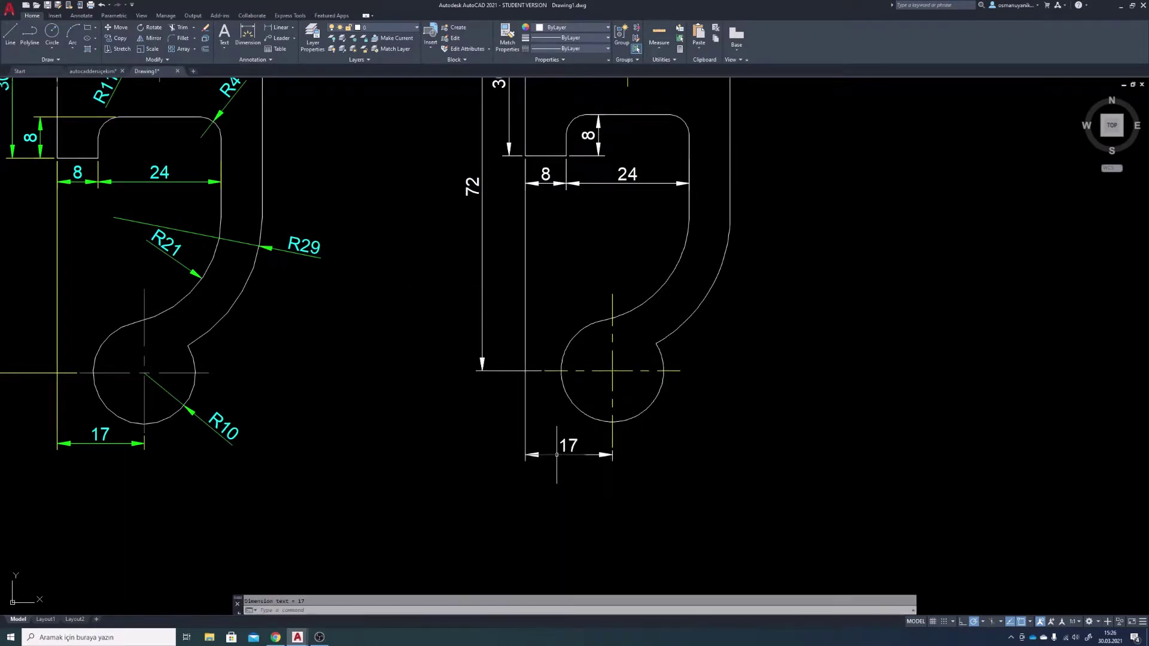
scroll(726, 312, down, 1)
Add an R20 radius dimension to the copy's top arc
scroll(708, 384, down, 1)
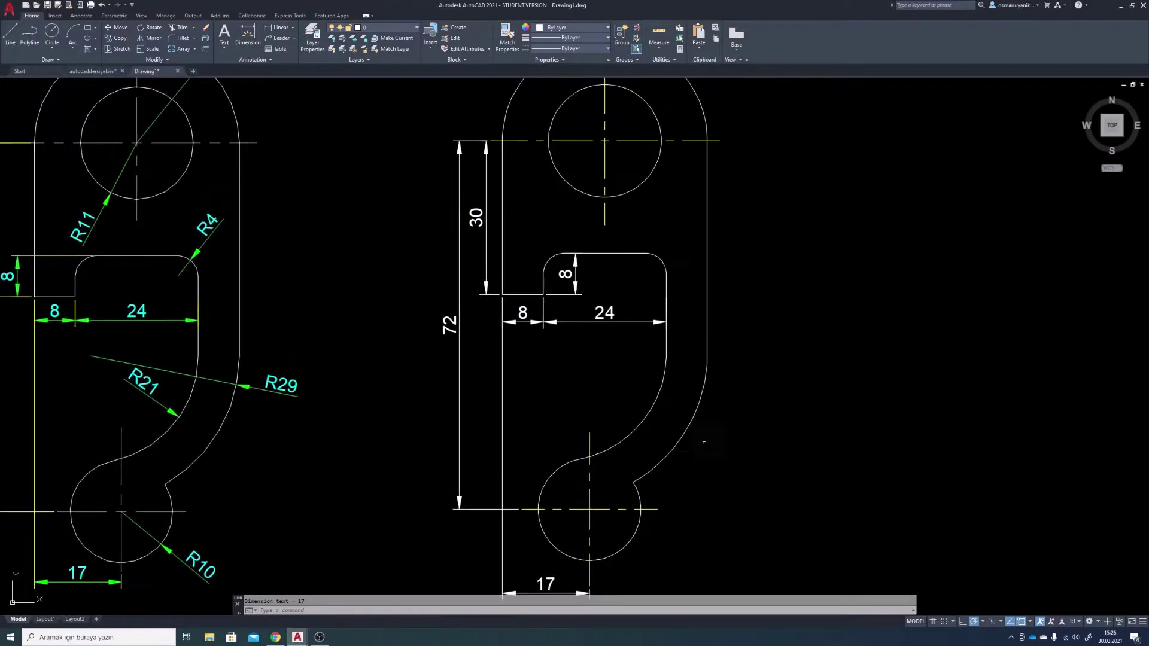
scroll(710, 397, down, 1)
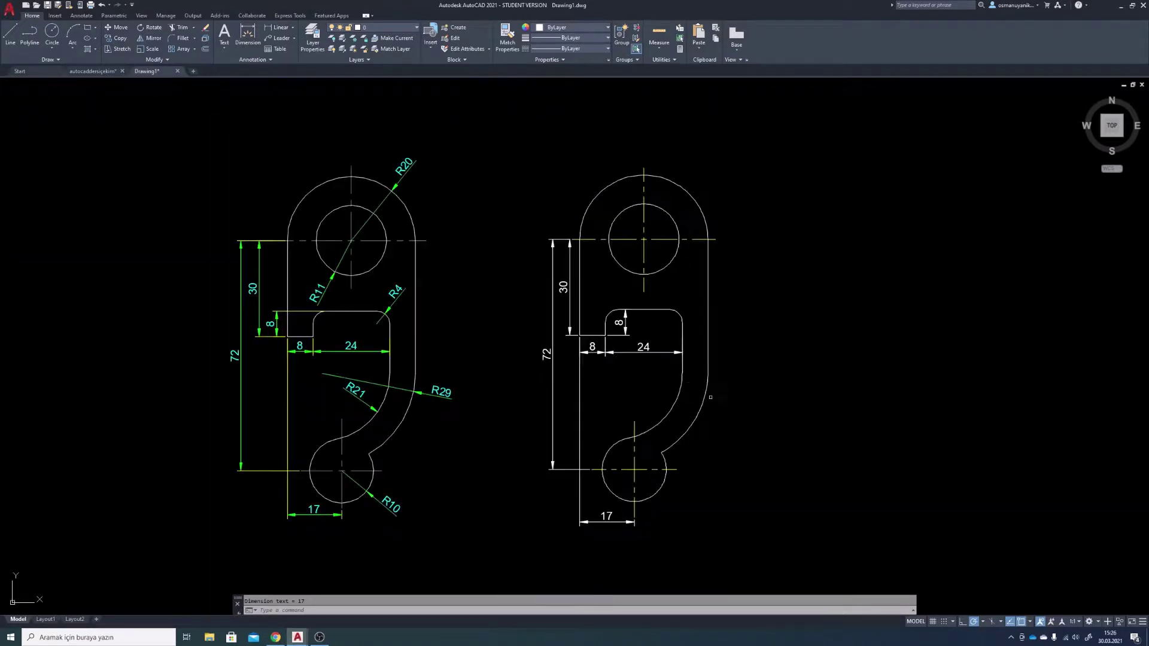
click(292, 27)
click(295, 122)
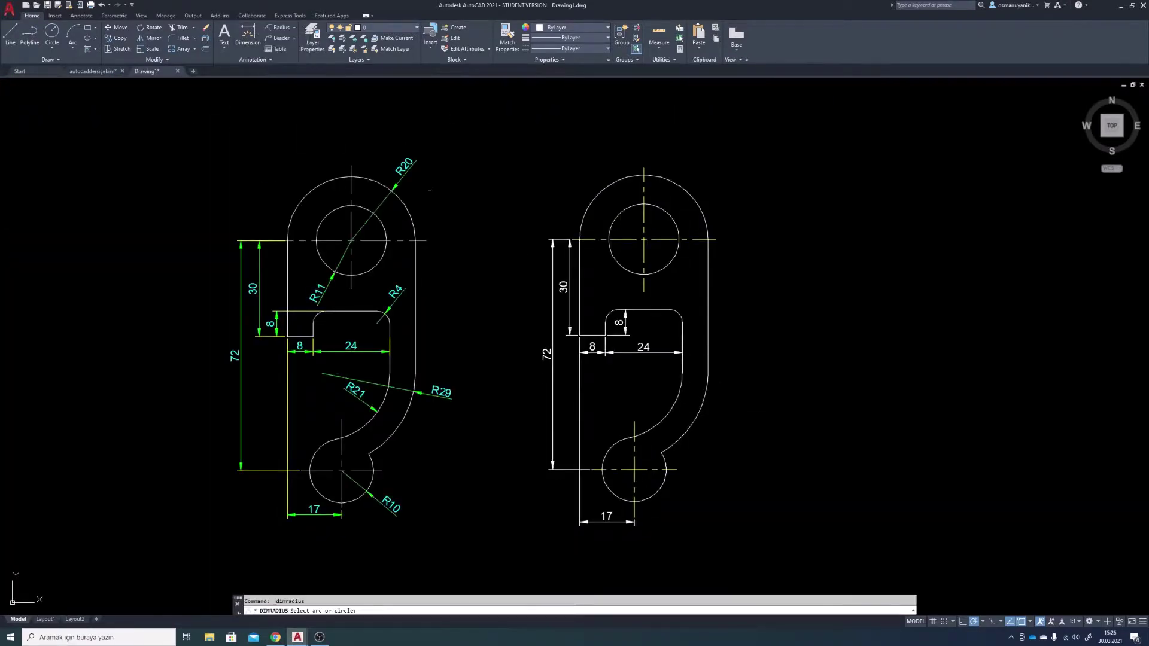
click(692, 196)
scroll(694, 191, up, 2)
scroll(691, 191, up, 2)
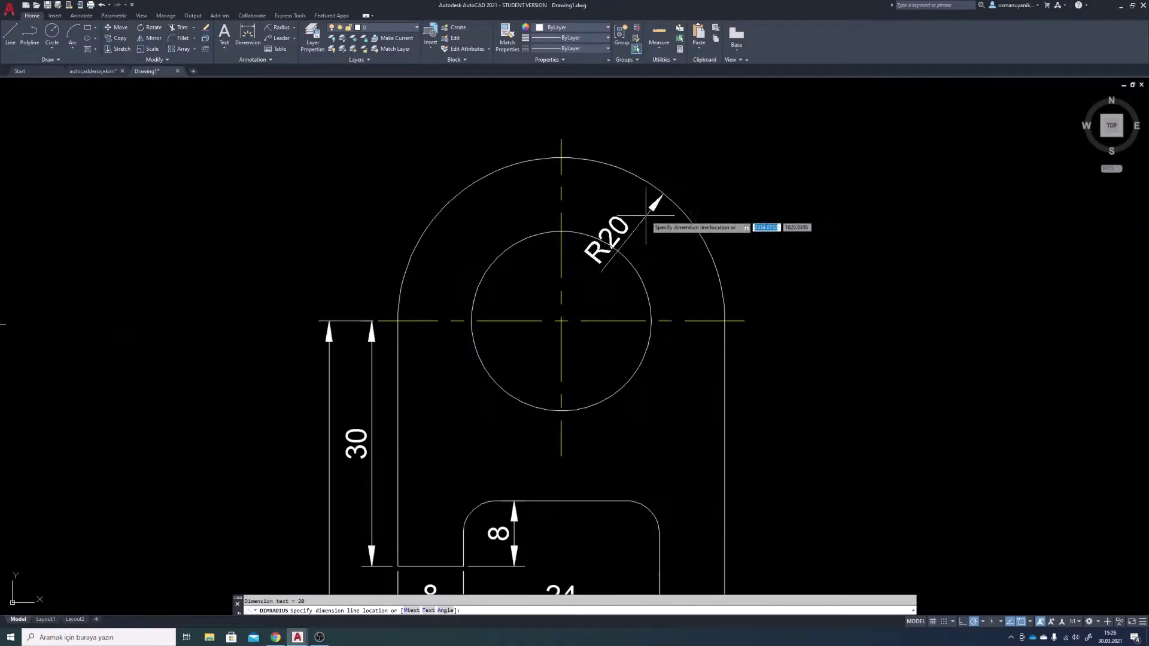
click(640, 220)
scroll(525, 288, down, 2)
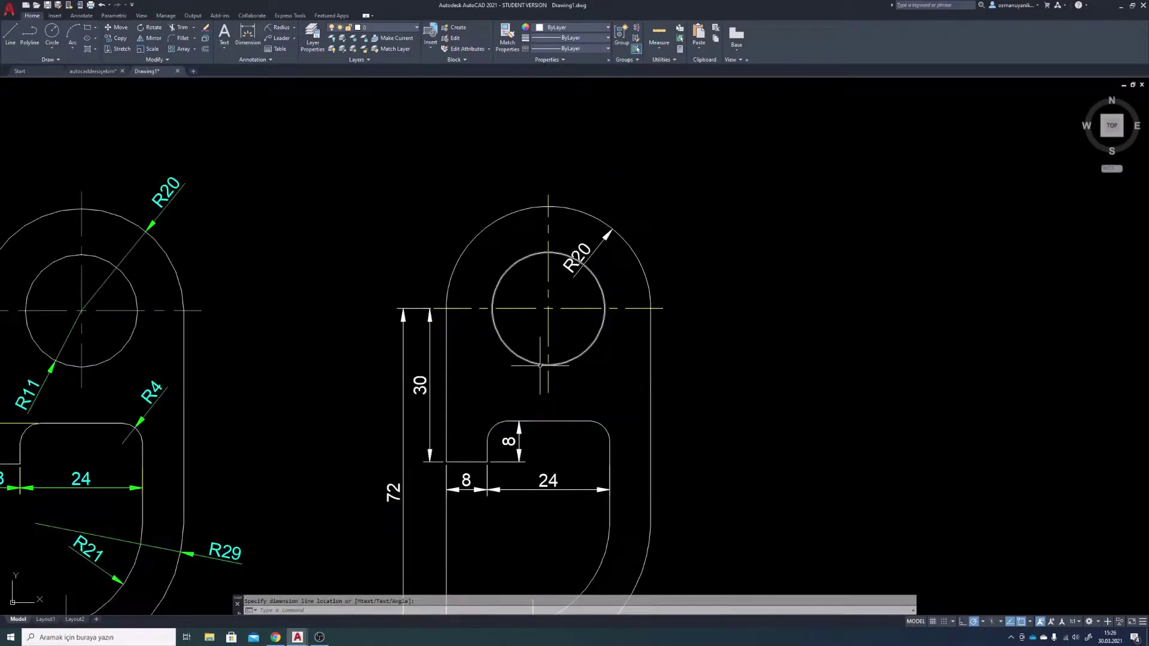
scroll(538, 299, down, 2)
scroll(599, 329, up, 2)
scroll(663, 345, up, 2)
Dimension the small fillet at the step's corner as R4
key(Return)
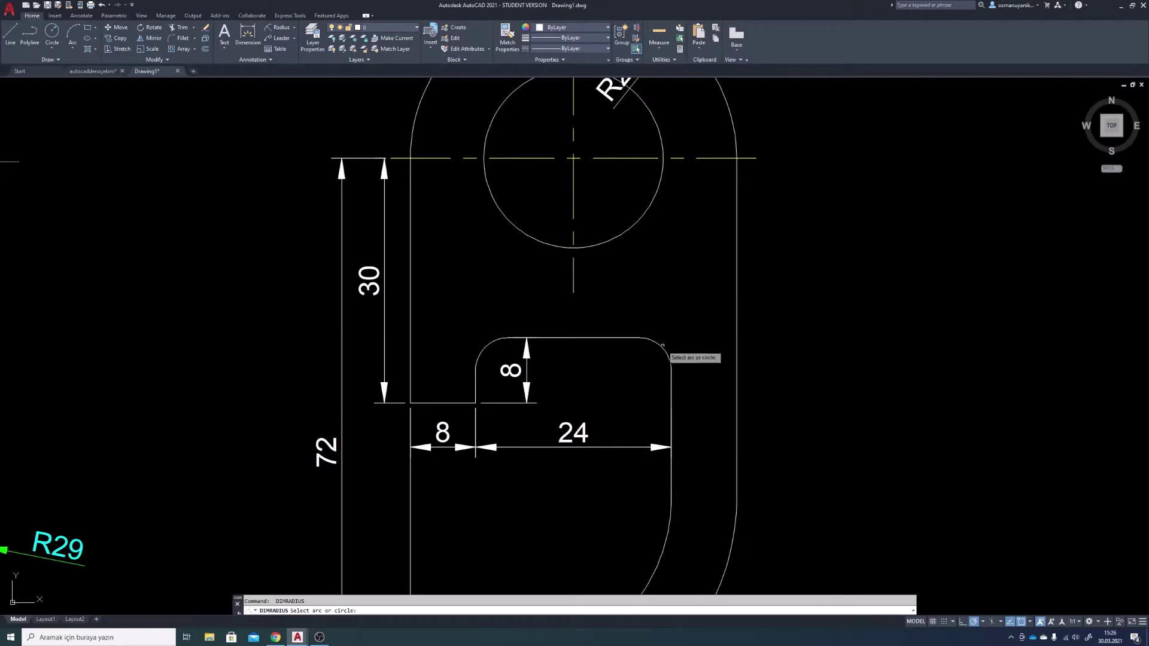
click(663, 345)
scroll(646, 357, up, 2)
click(646, 358)
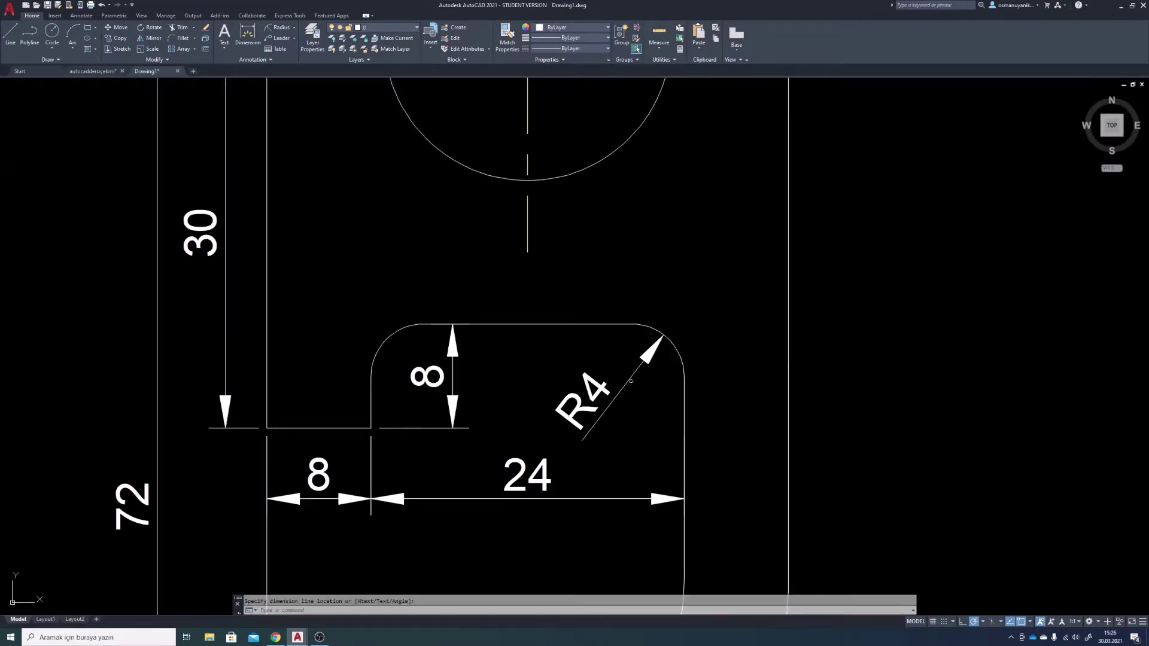
scroll(646, 358, down, 4)
scroll(644, 308, up, 2)
Dimension the hook's inner curve R21 and its outer curve R29
middle_drag(644, 308, 633, 271)
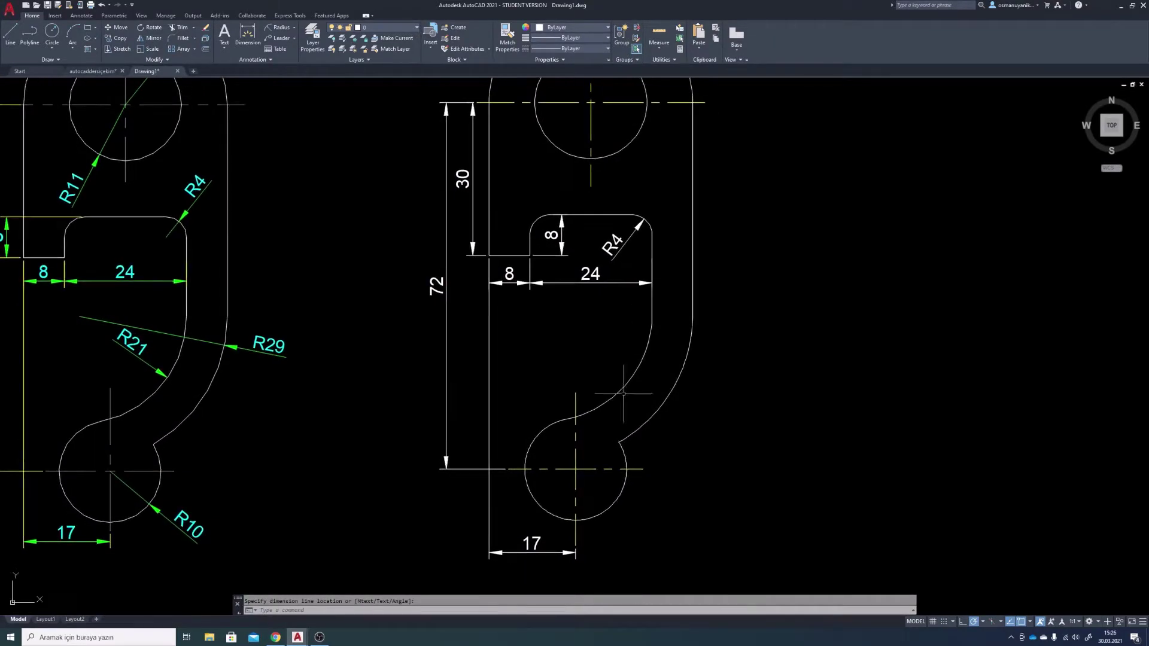
key(Return)
click(617, 392)
click(589, 343)
key(Return)
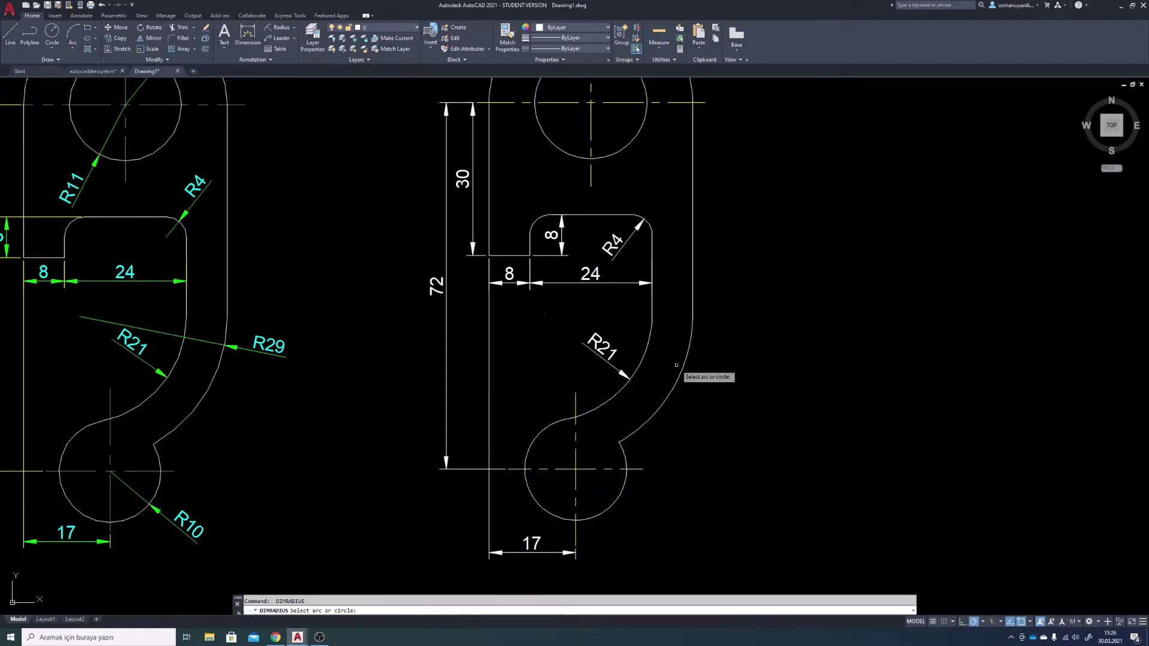
click(679, 376)
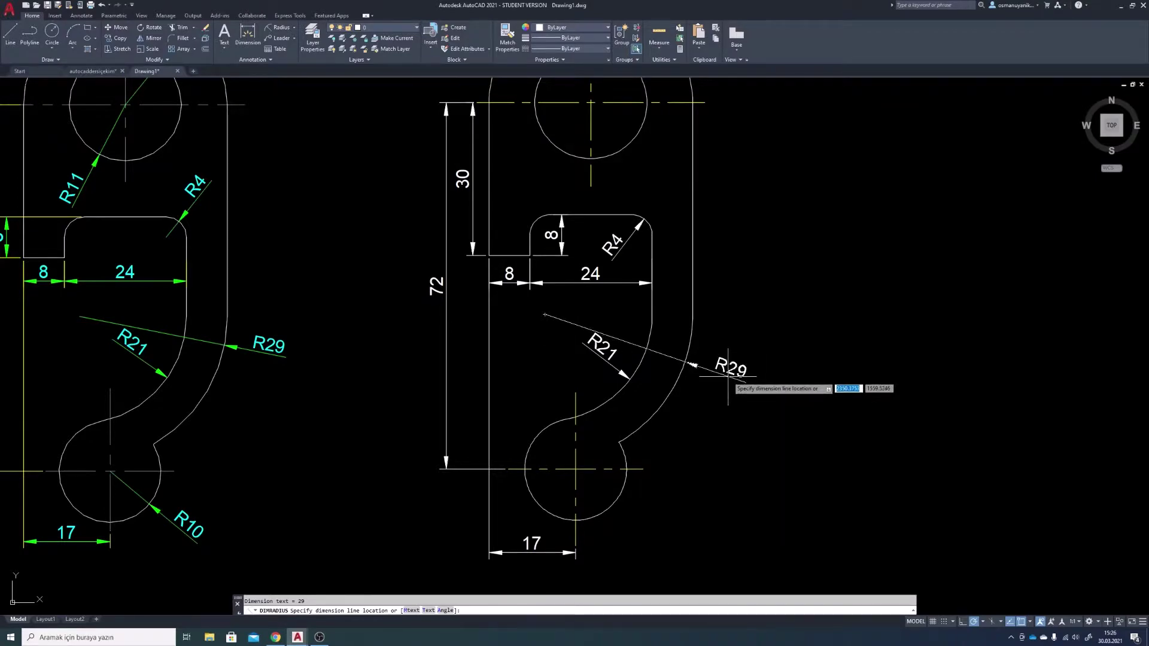
click(729, 376)
click(617, 355)
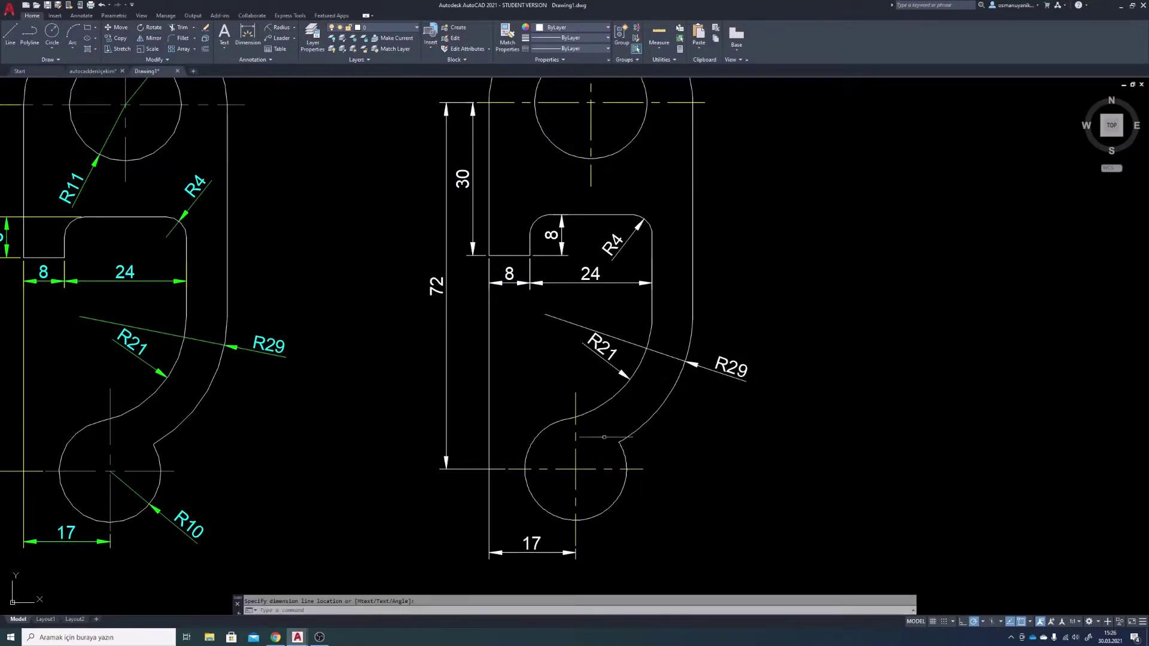
Add an R10 radius dimension at the lower circle's bottom right
middle_drag(598, 461, 604, 375)
key(Return)
click(617, 420)
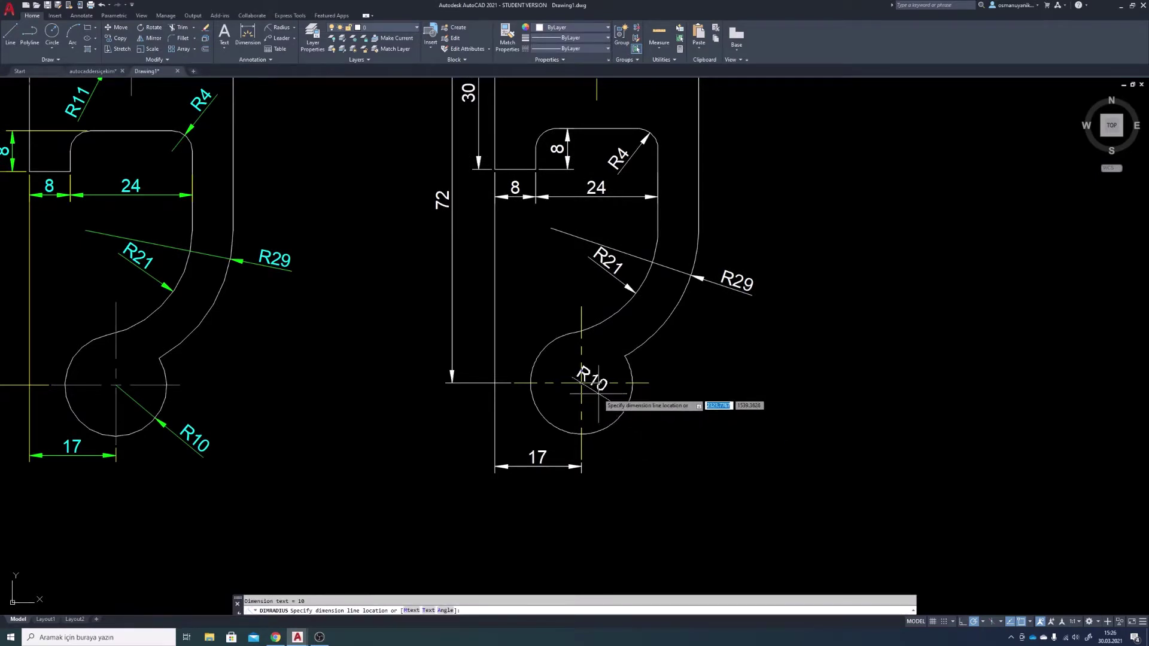
scroll(602, 401, up, 2)
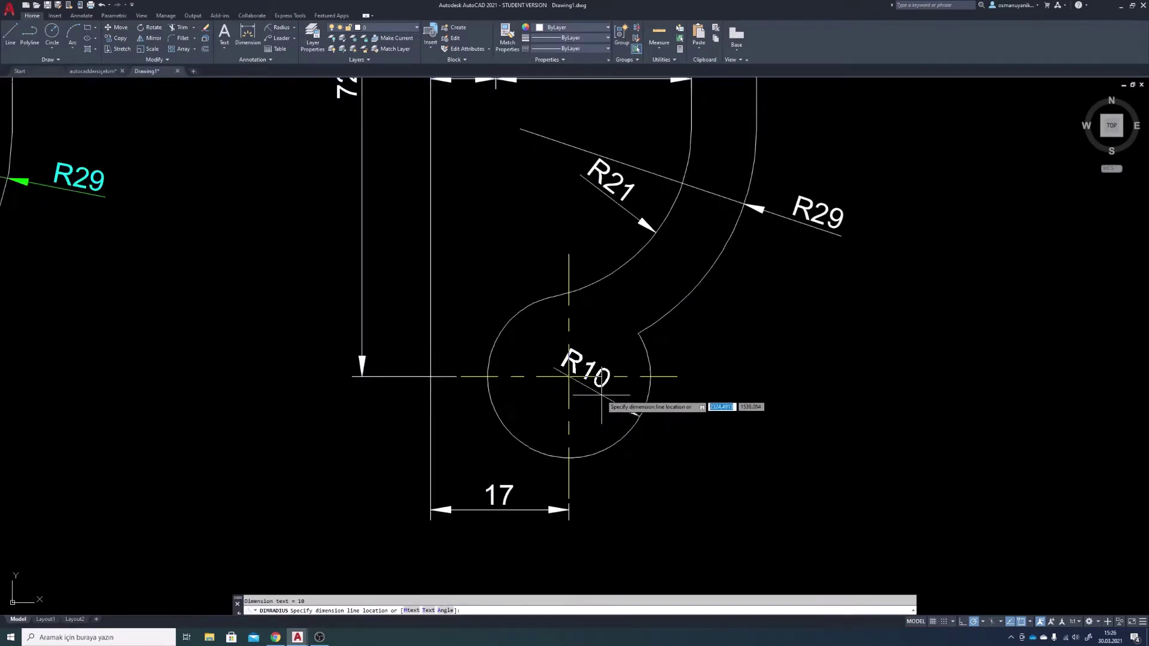
click(674, 445)
scroll(653, 404, down, 3)
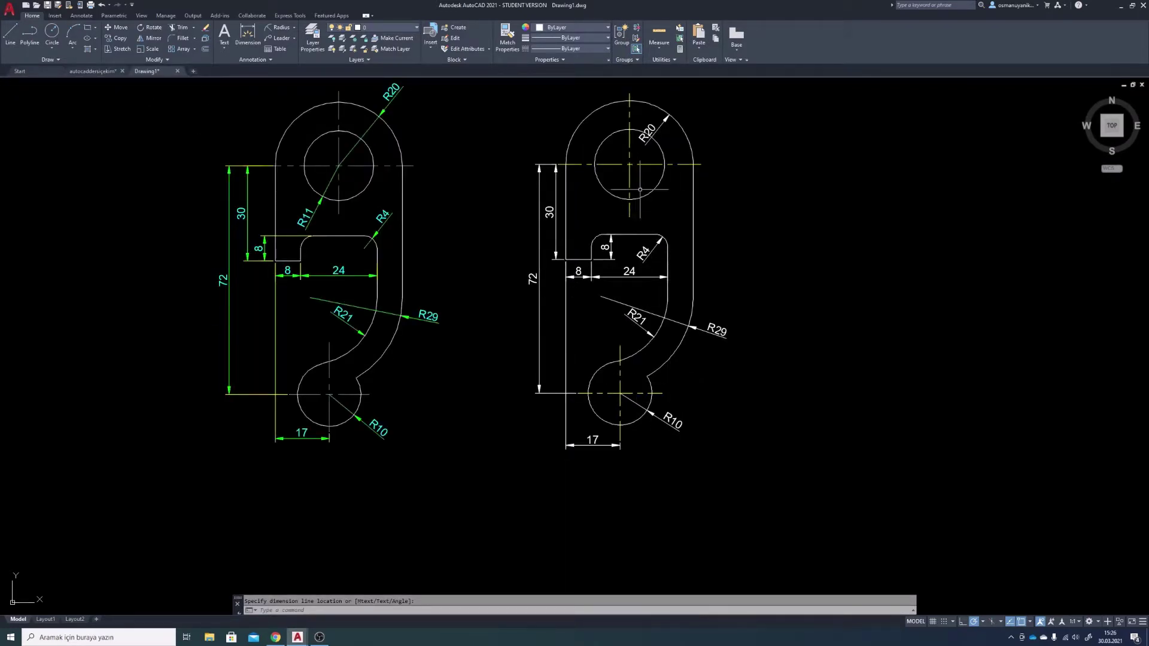
middle_drag(630, 157, 580, 226)
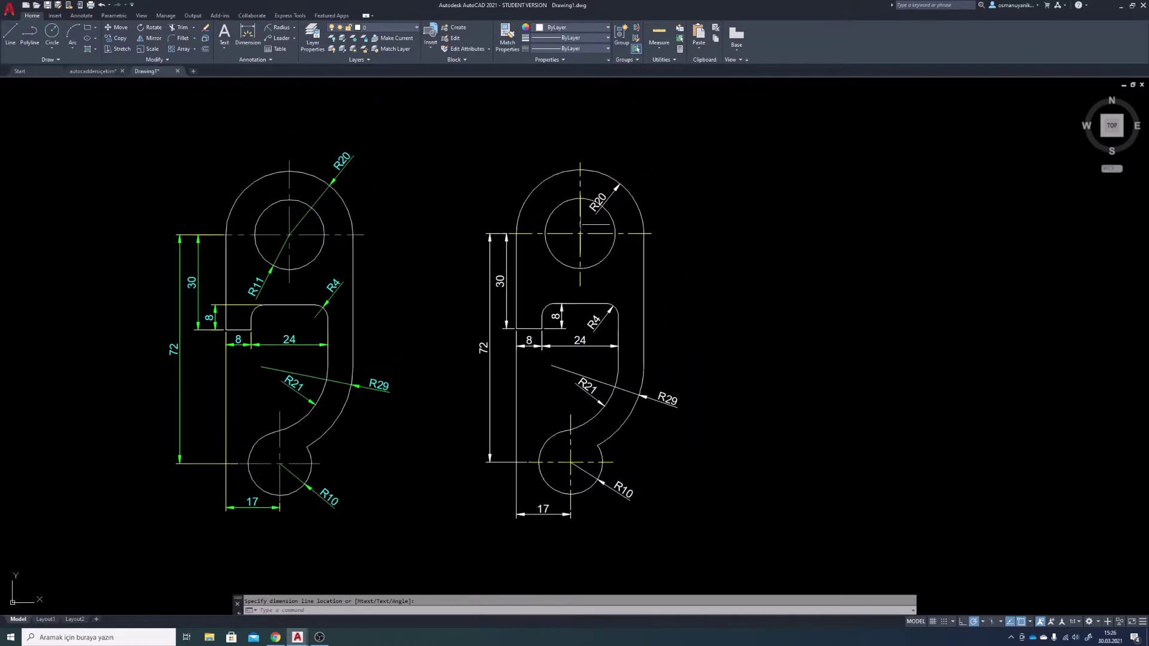
Place a Ø22 diameter dimension inside the top hole and reposition the R4 dimension
click(295, 28)
click(281, 134)
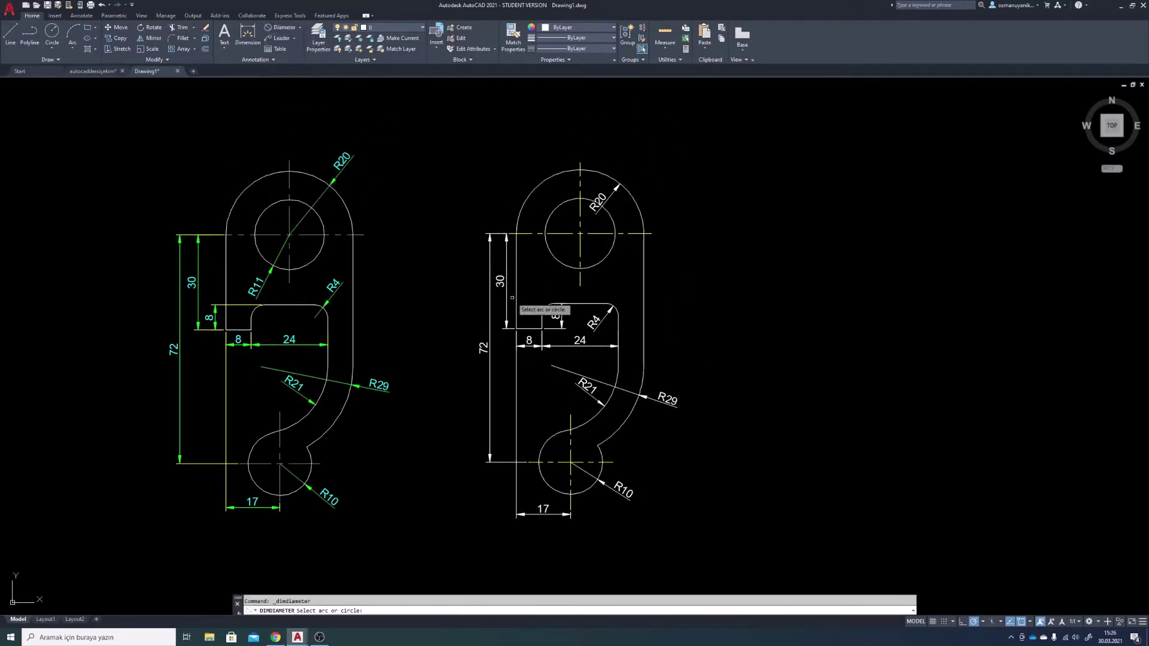
scroll(578, 253, up, 2)
scroll(578, 254, up, 2)
click(536, 279)
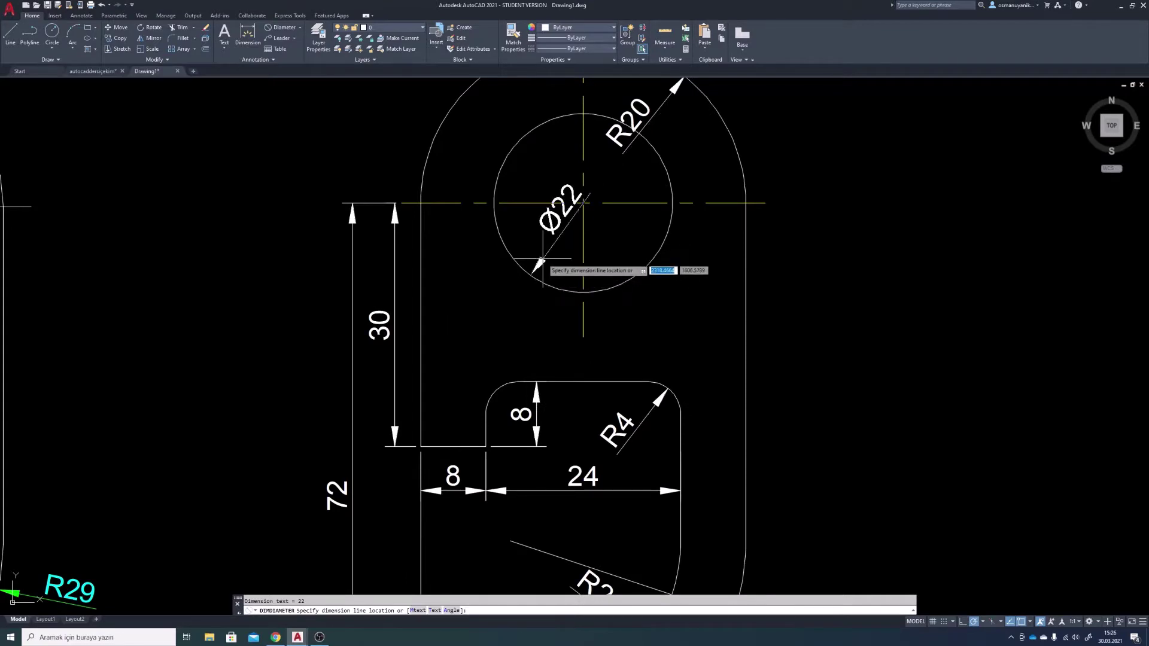
click(567, 243)
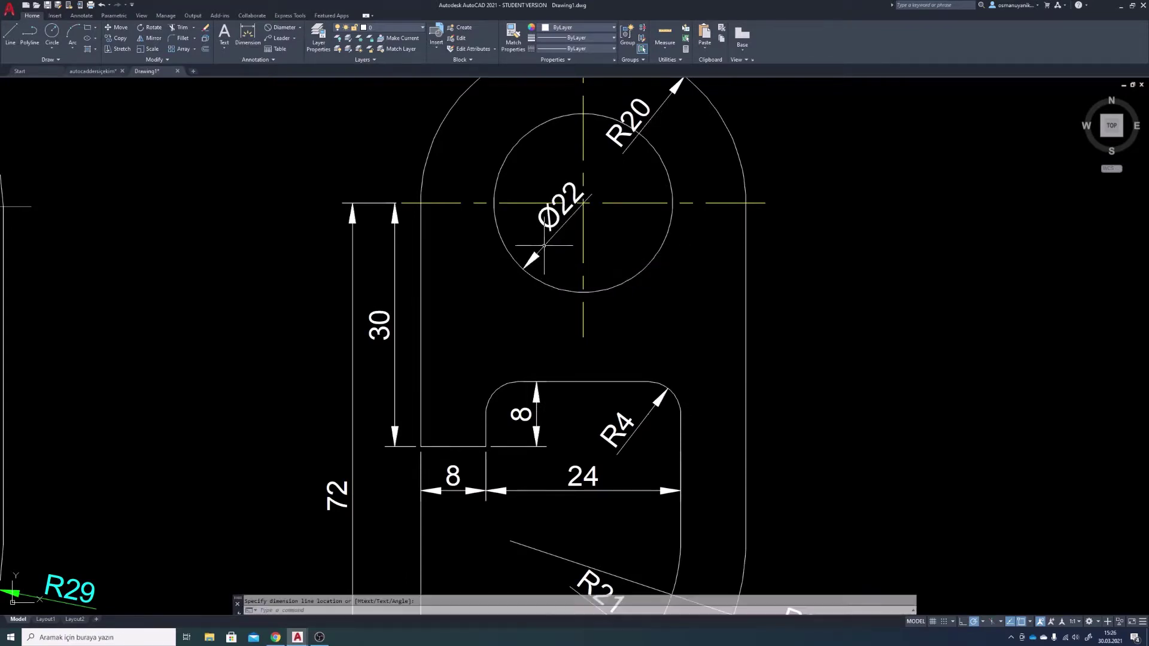
scroll(567, 243, down, 4)
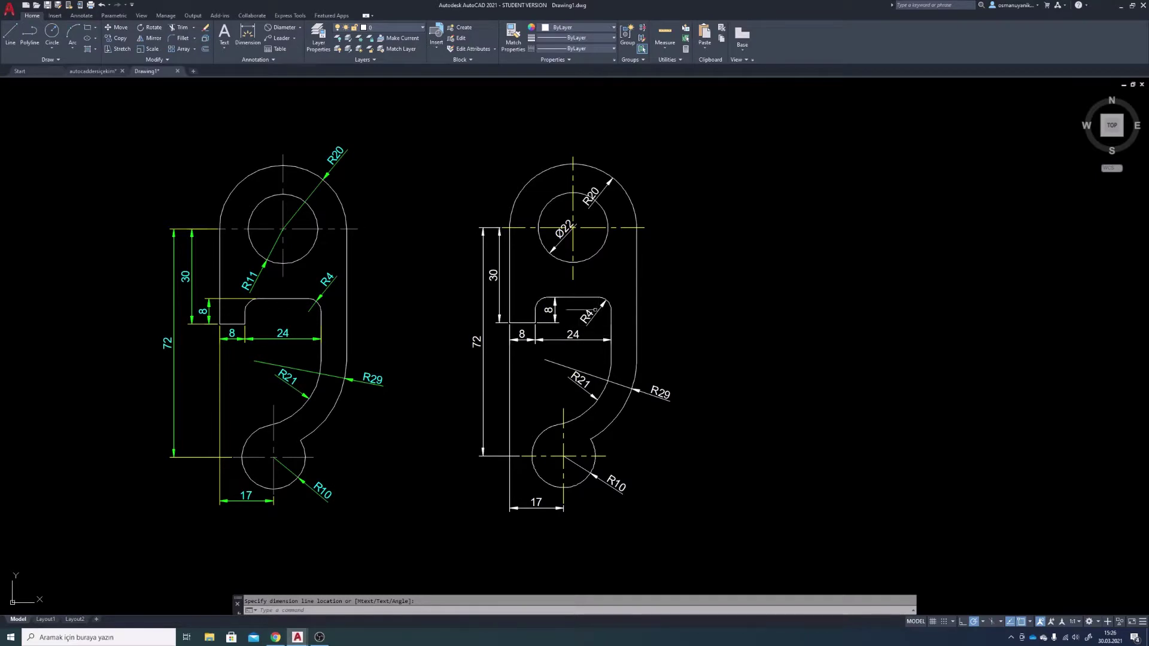
click(595, 309)
middle_drag(628, 298, 623, 285)
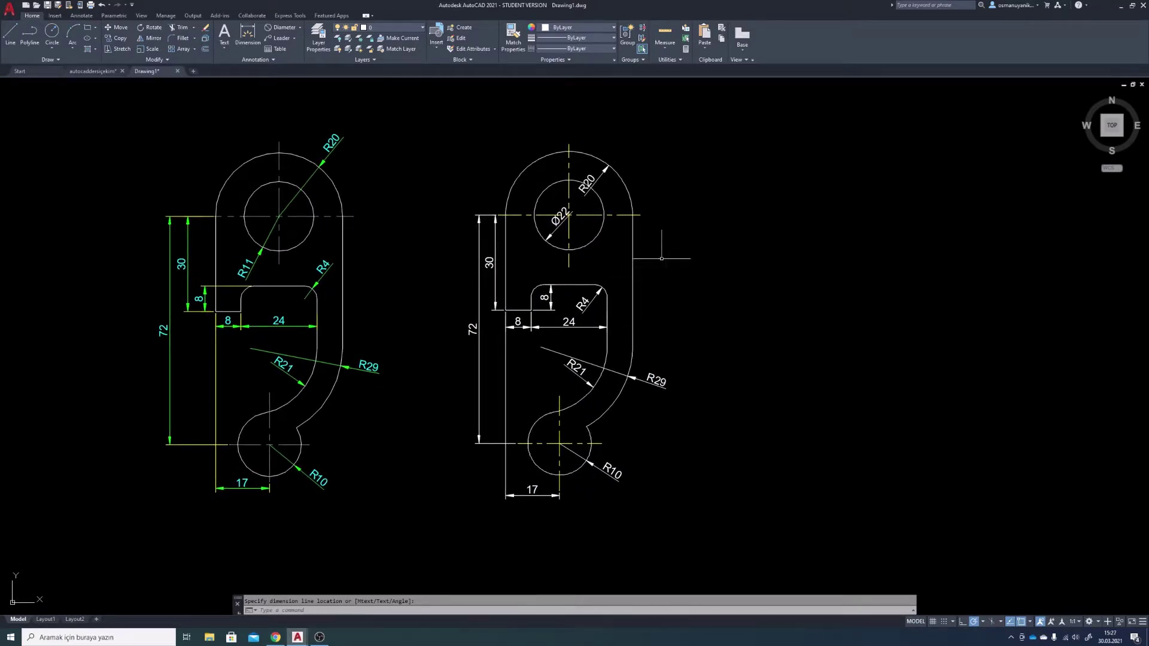
Set the copy's right straight edge to a 0.40 mm lineweight
click(633, 262)
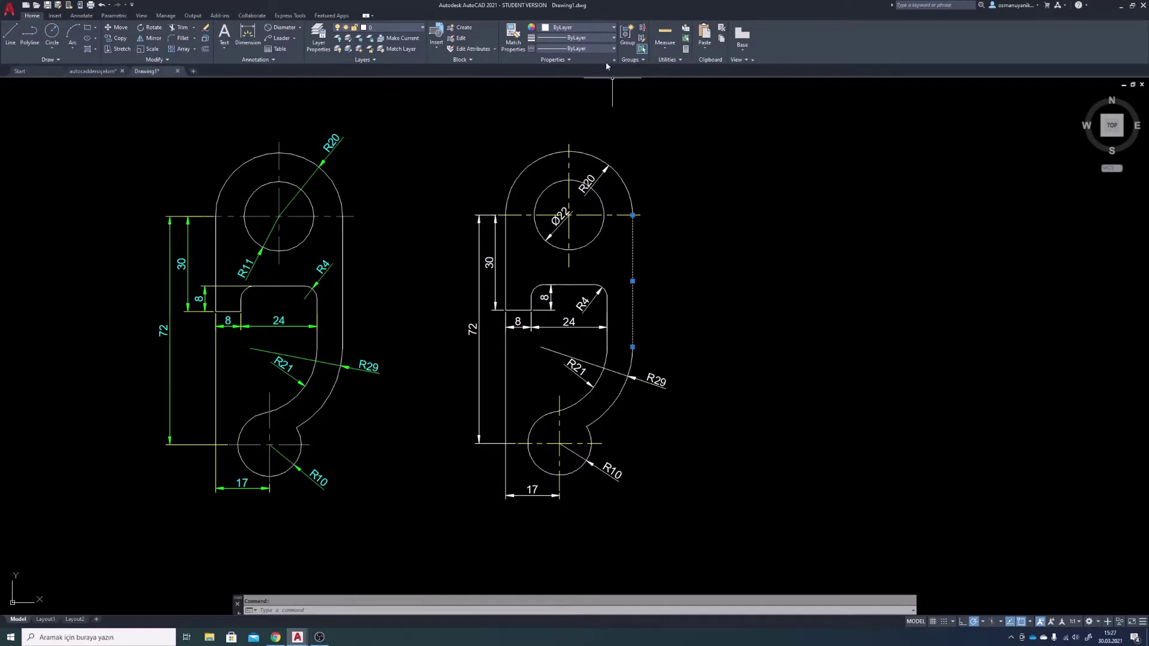
click(597, 39)
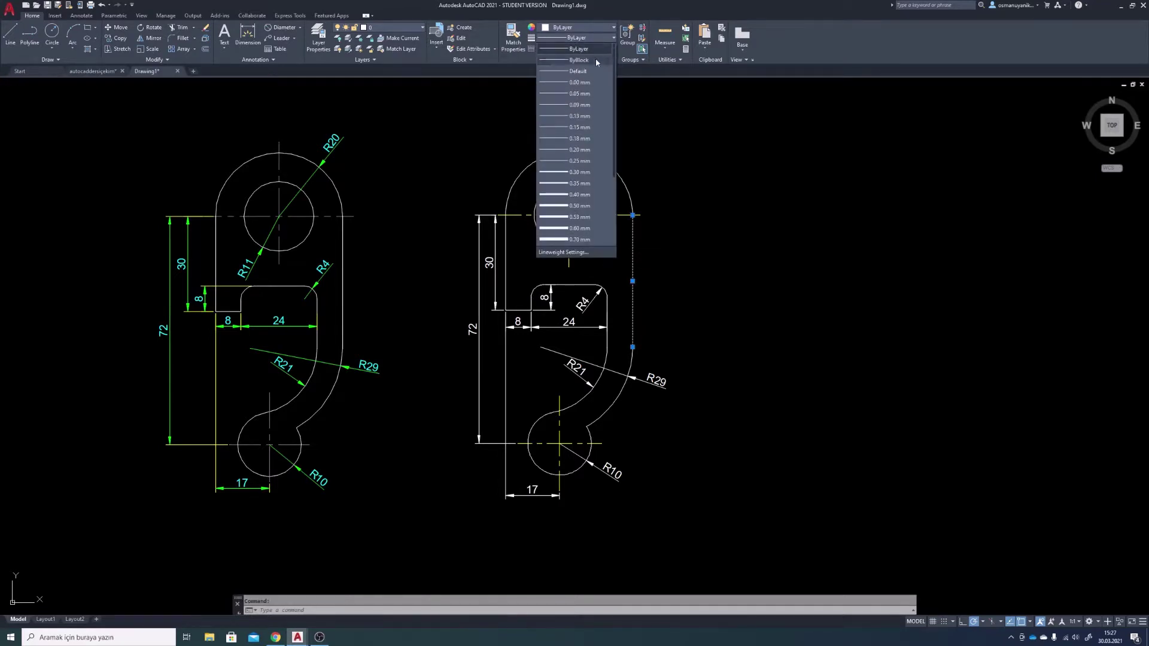
click(581, 194)
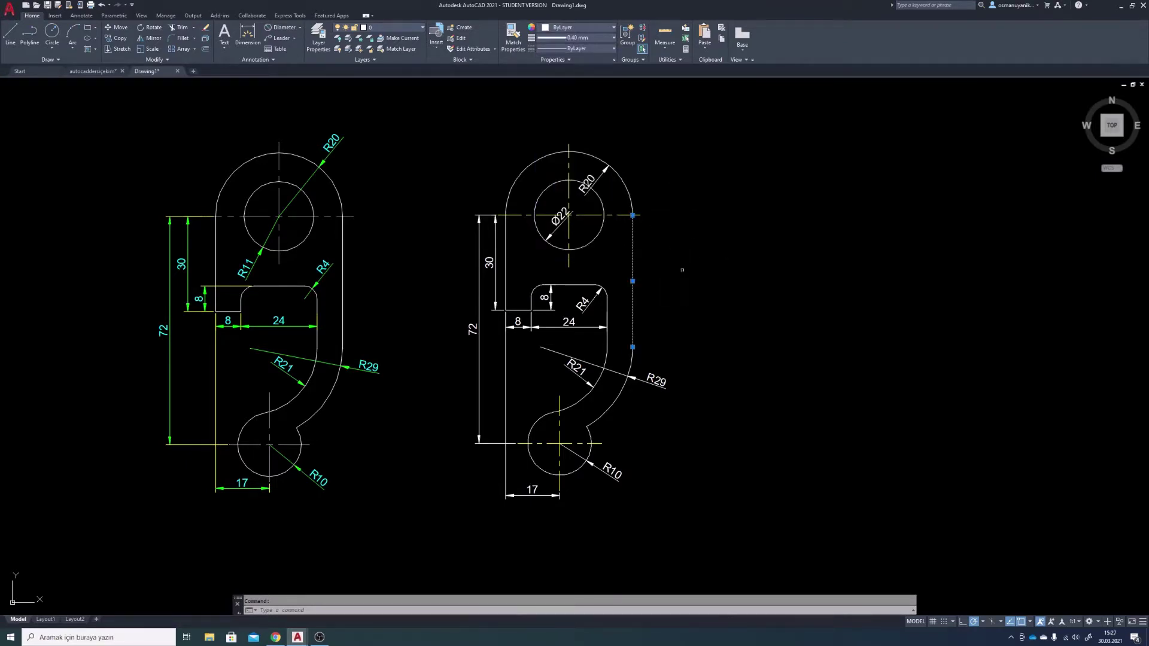
key(Escape)
Turn lineweight display on with LWDISPLAY so the edge shows thick
text(LW)
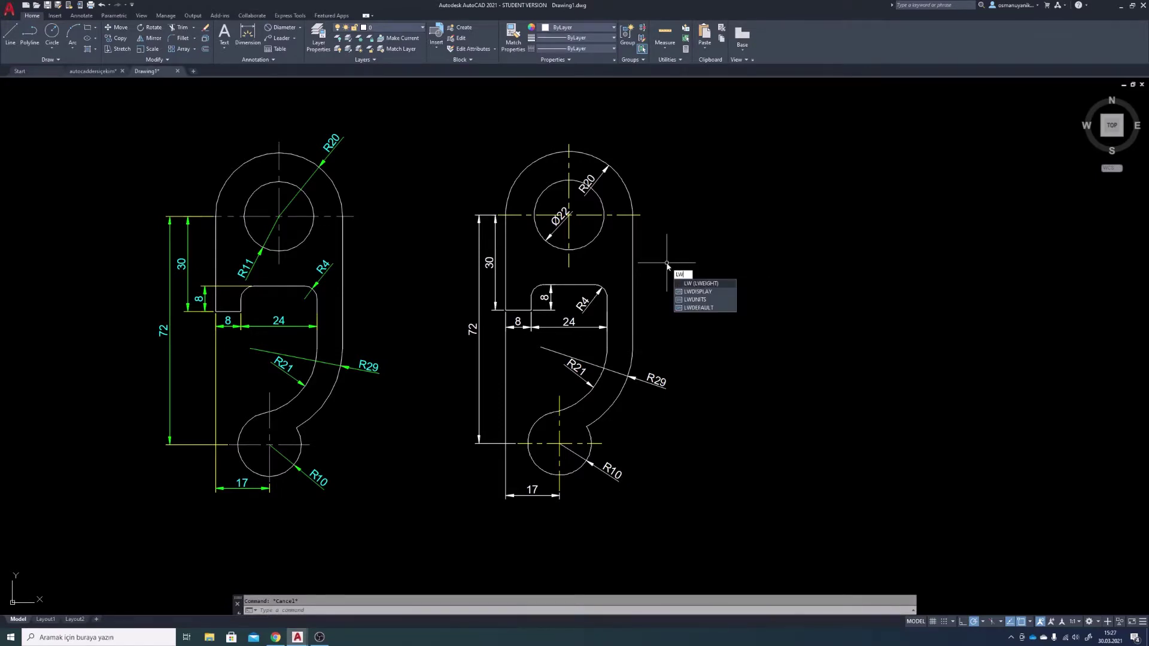
click(706, 292)
text(on)
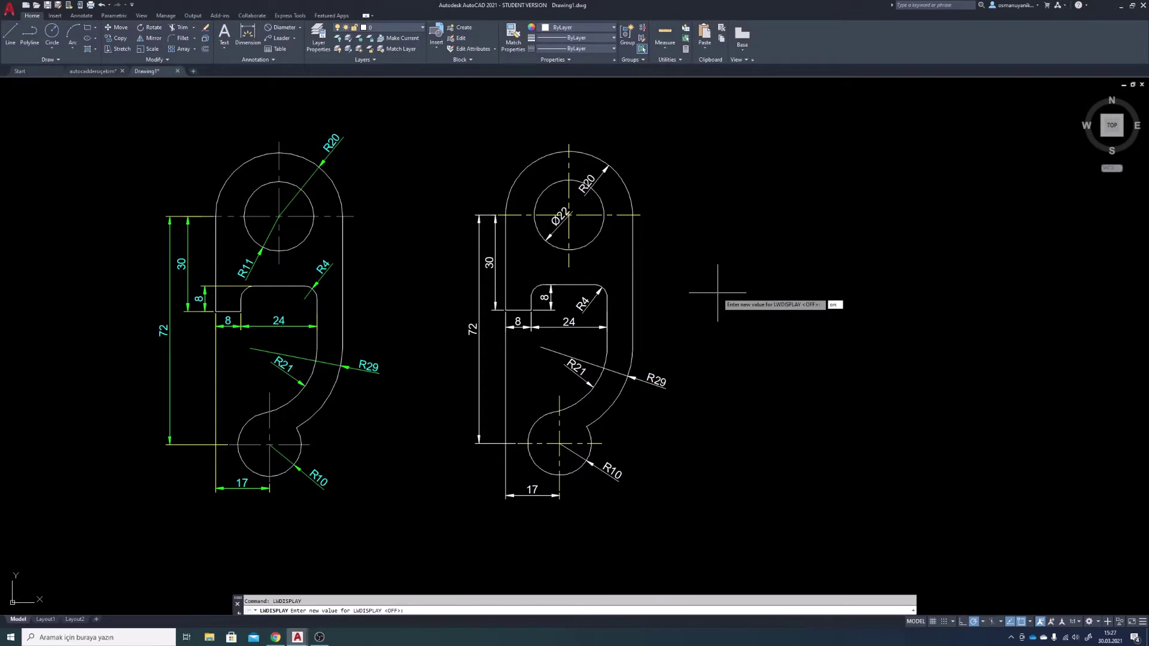
key(Return)
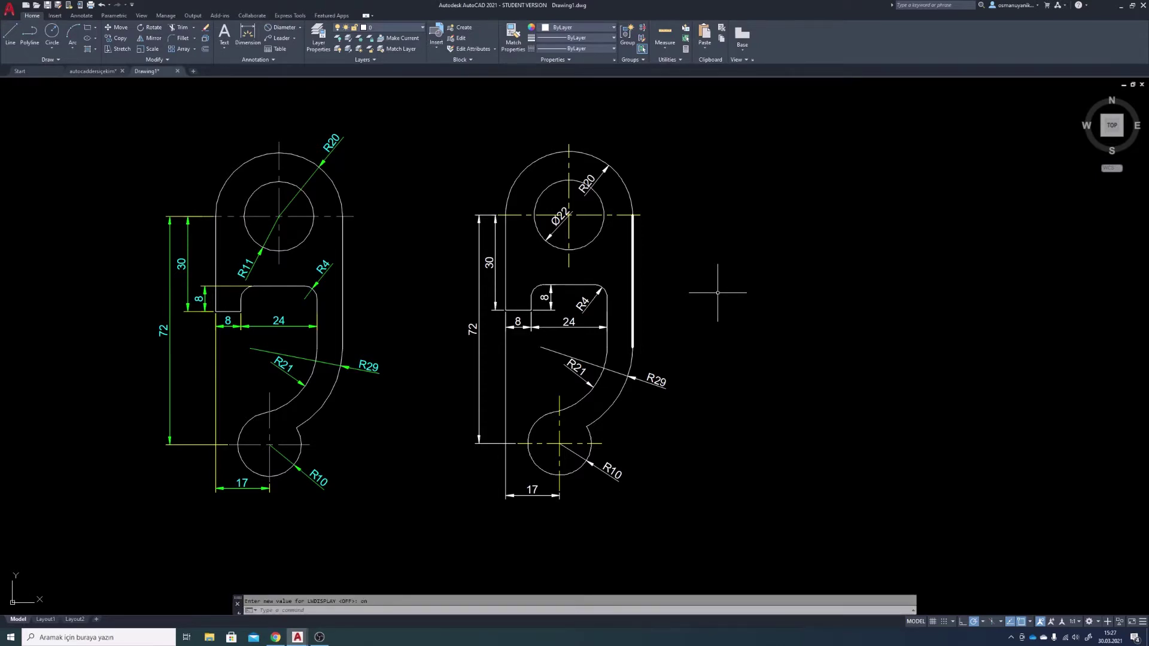
click(634, 271)
Match the thick edge onto the top R20 arc, left edge, Ø22 hole and slot top line
click(632, 263)
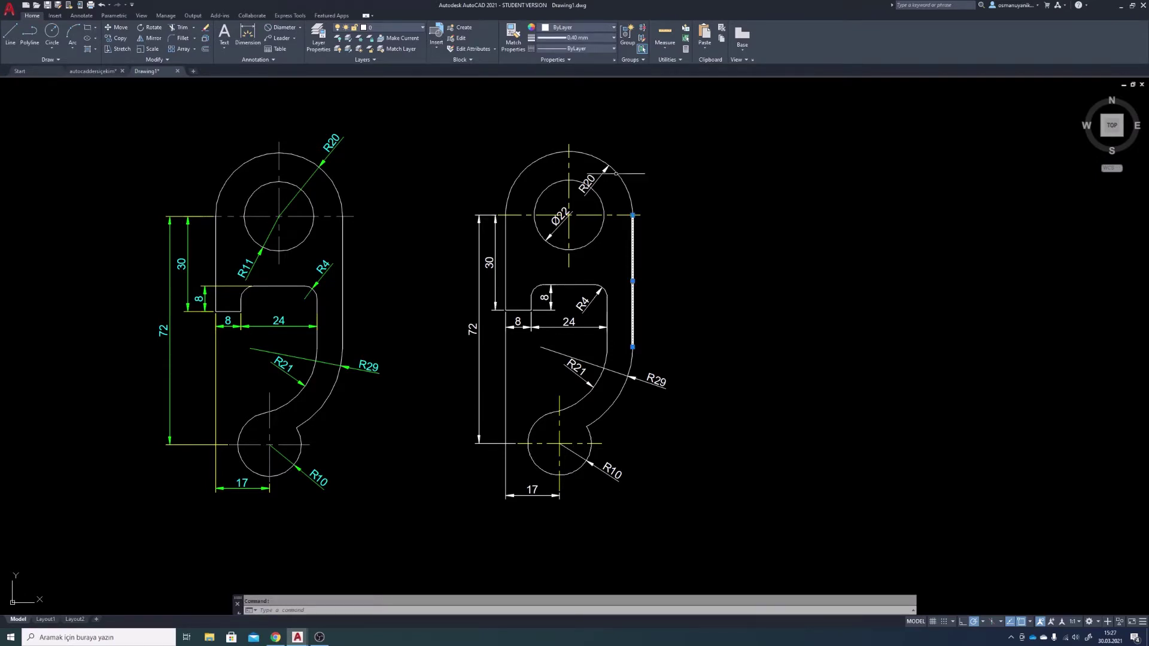
click(513, 36)
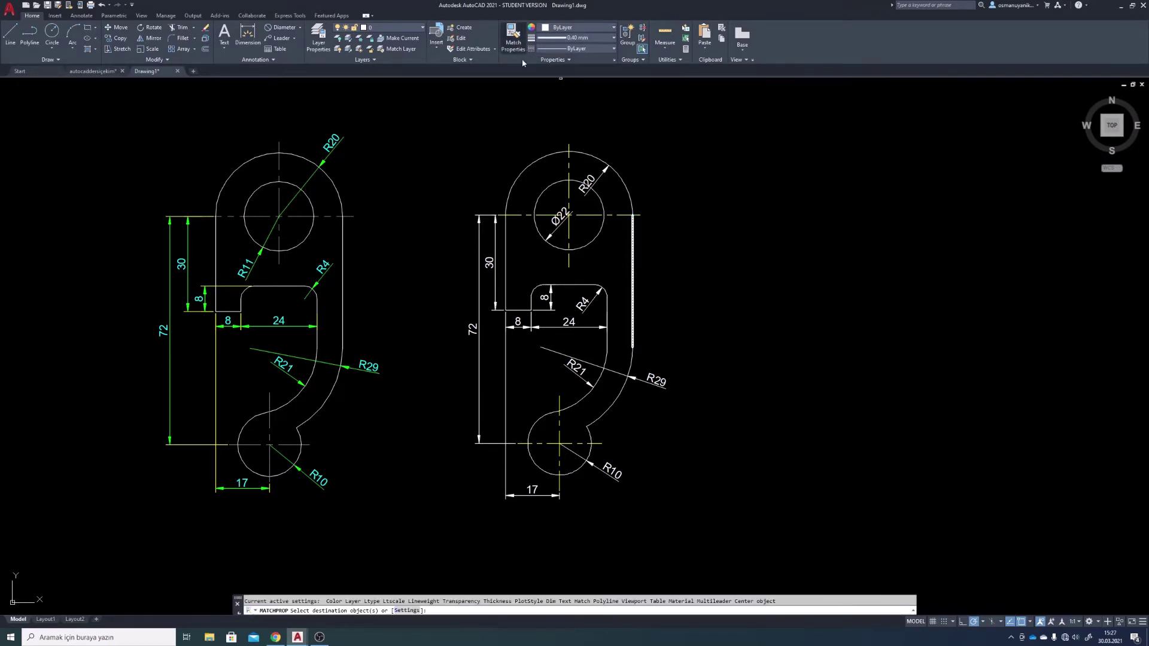
click(600, 154)
click(507, 230)
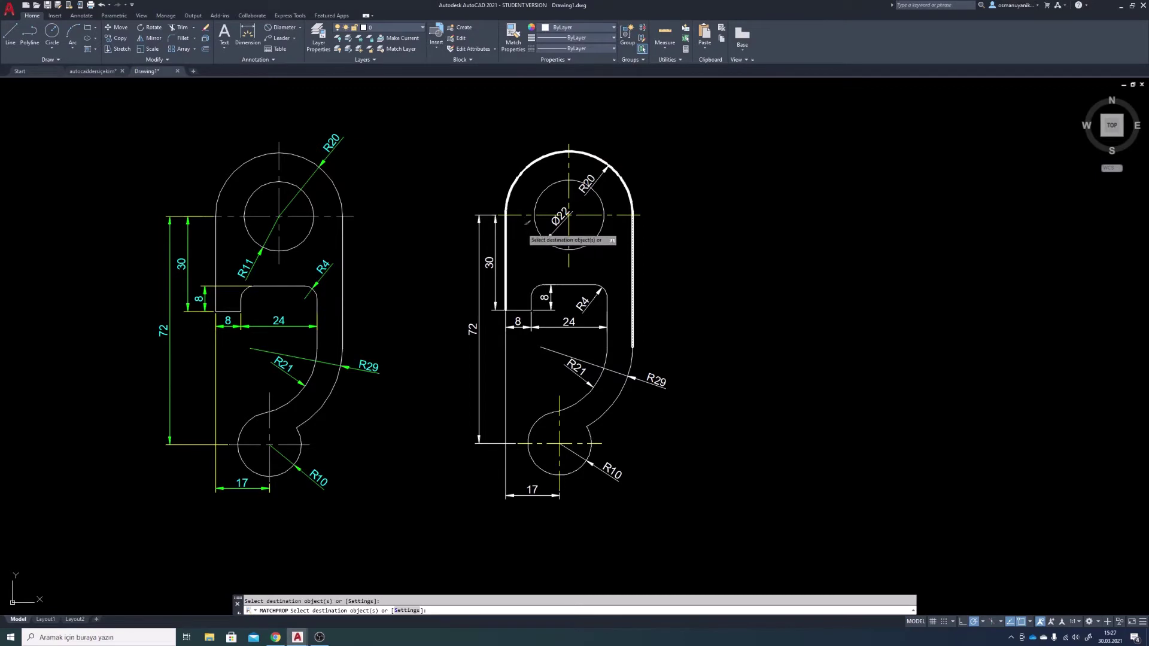
click(602, 223)
scroll(557, 300, up, 2)
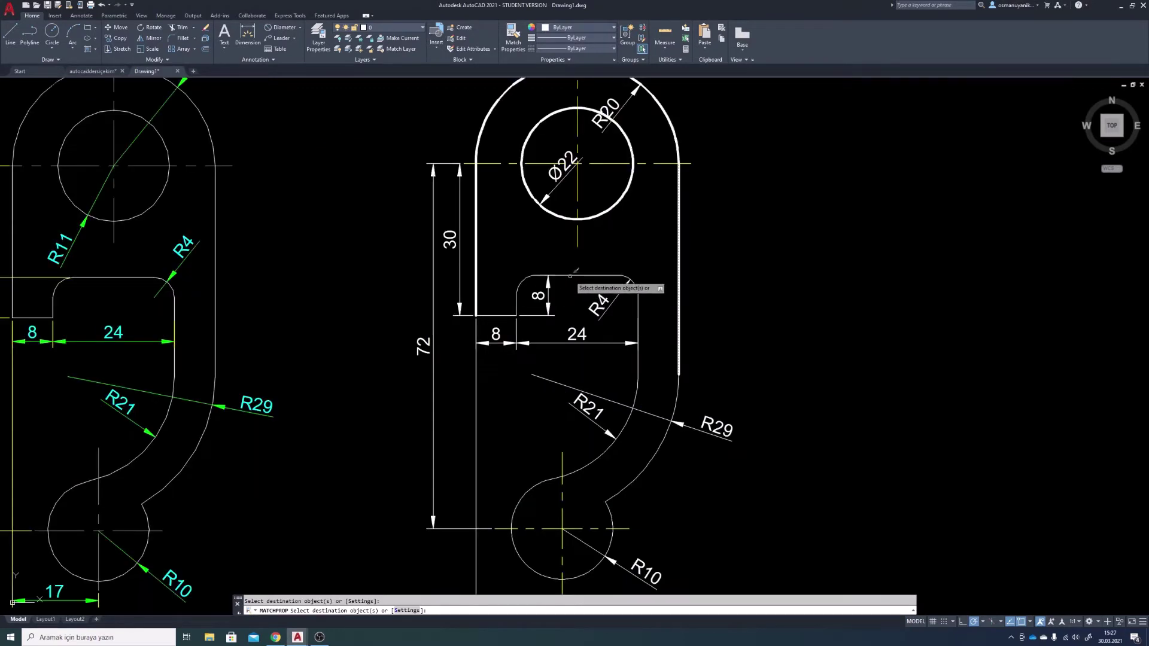
click(573, 275)
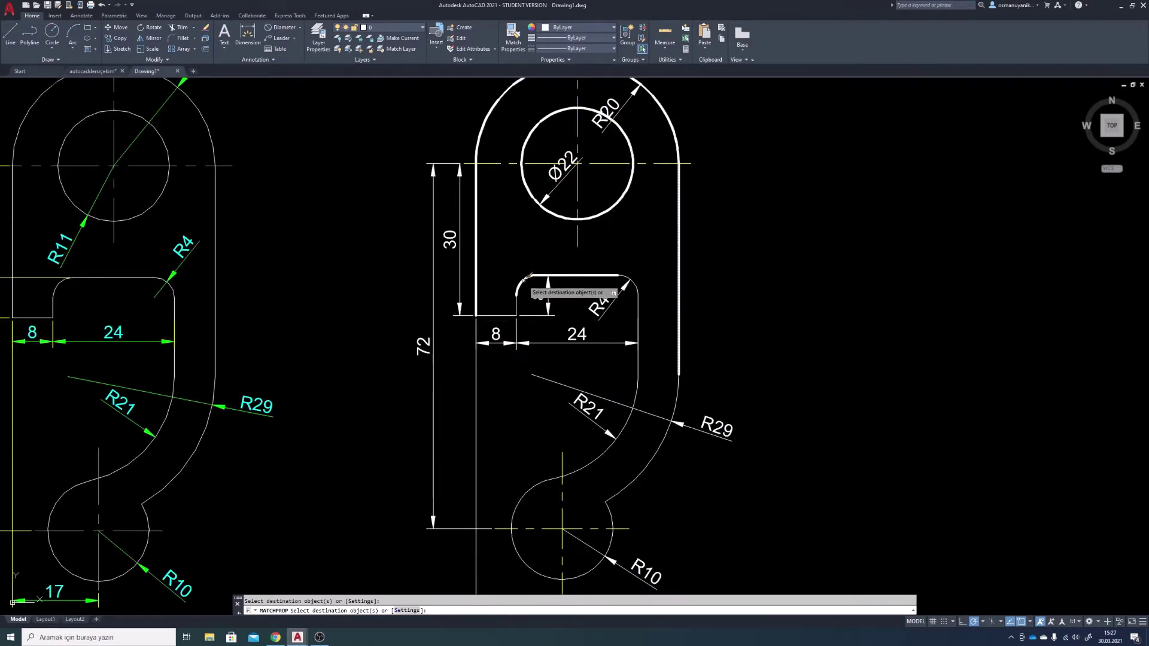
Make the slot corner and edges, bottom-left line, and R21, R29, R10 arcs thick
click(524, 279)
click(500, 315)
click(516, 305)
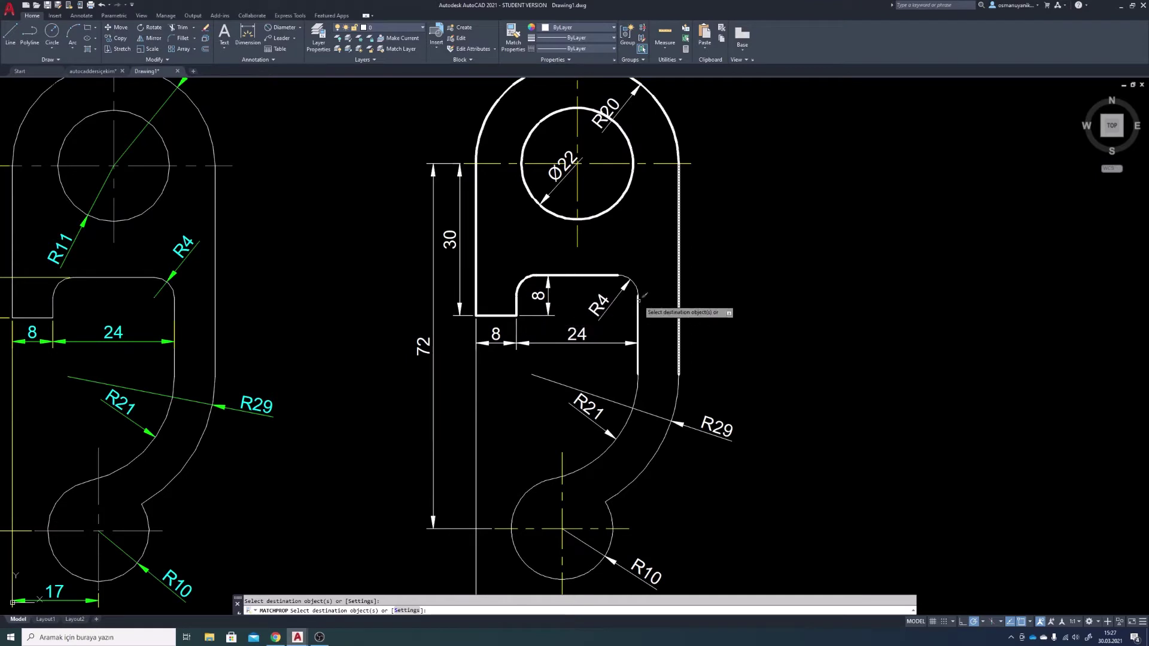
click(638, 306)
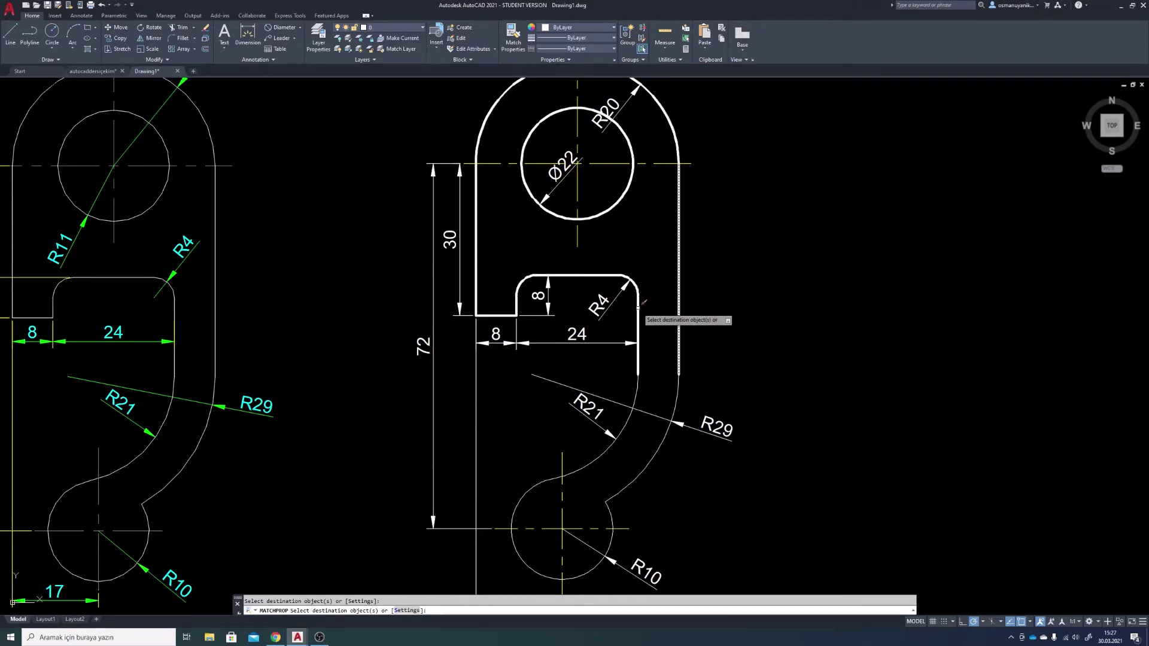
click(636, 400)
click(678, 398)
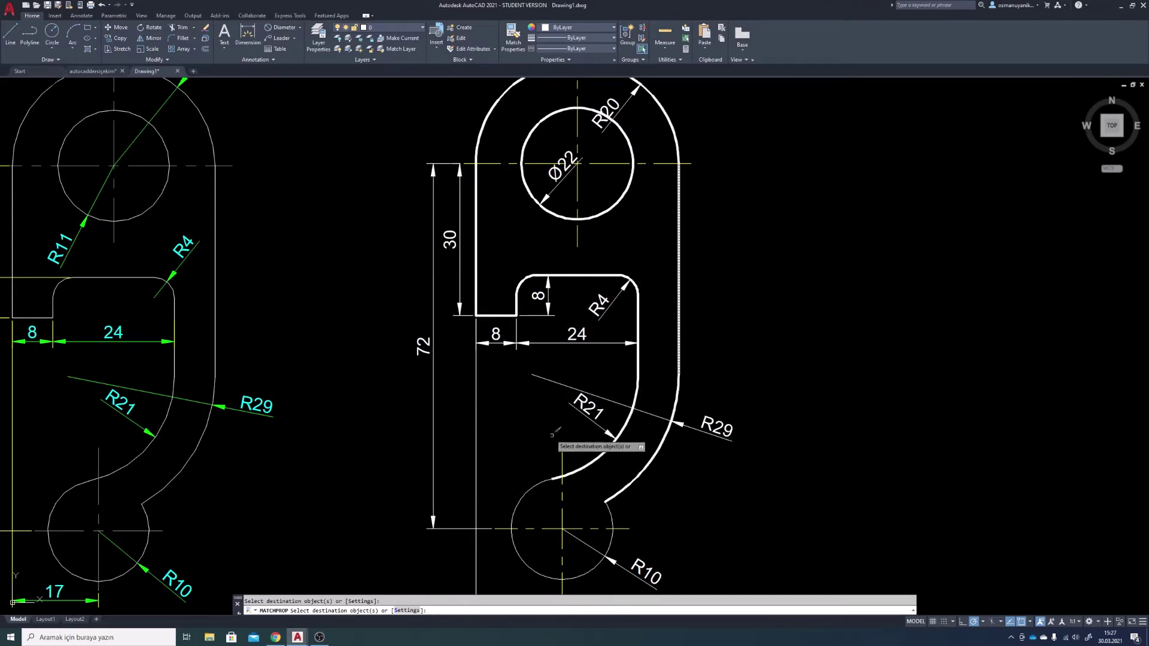
click(615, 531)
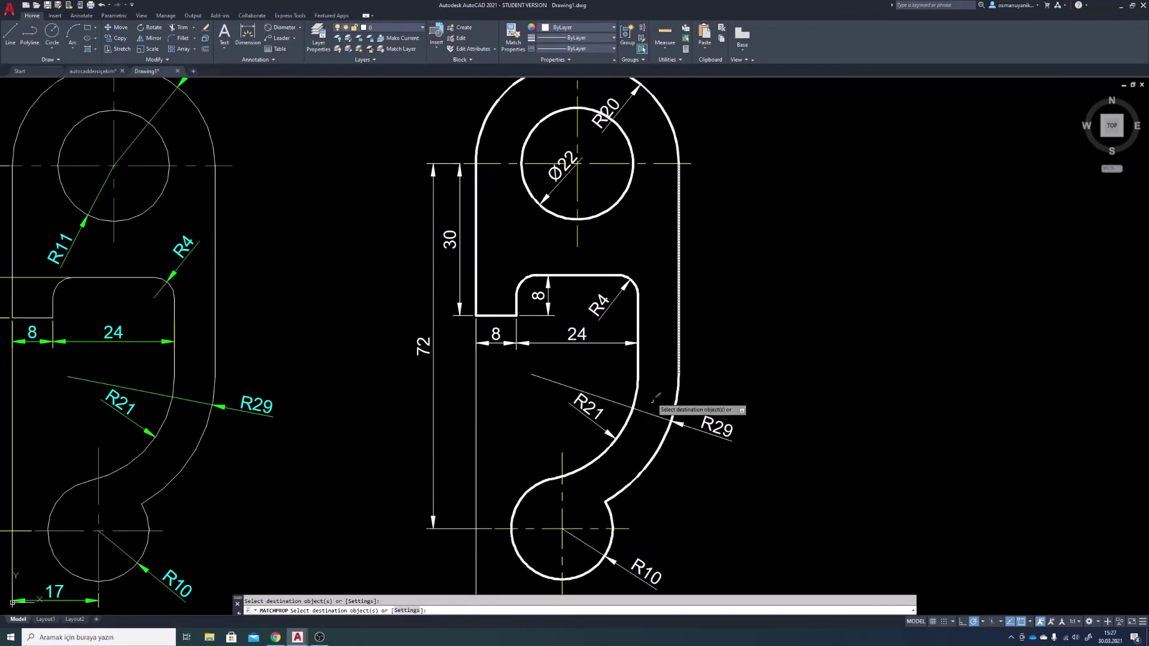
scroll(688, 344, down, 4)
scroll(654, 333, up, 1)
scroll(654, 332, up, 2)
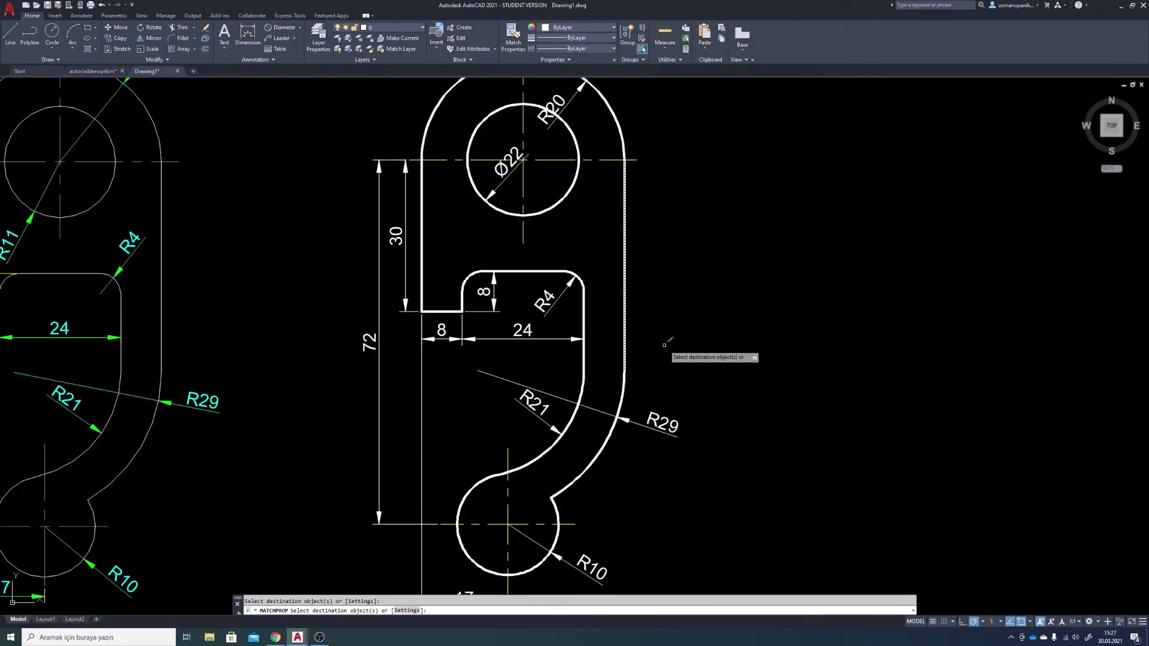
scroll(672, 328, down, 2)
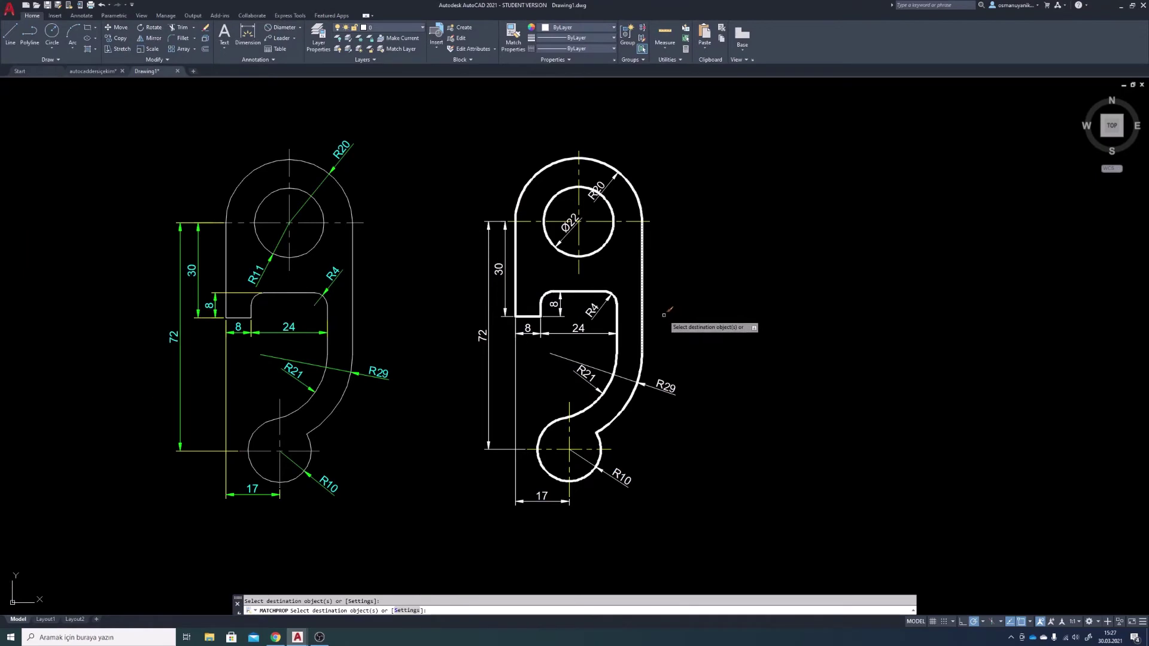
key(Return)
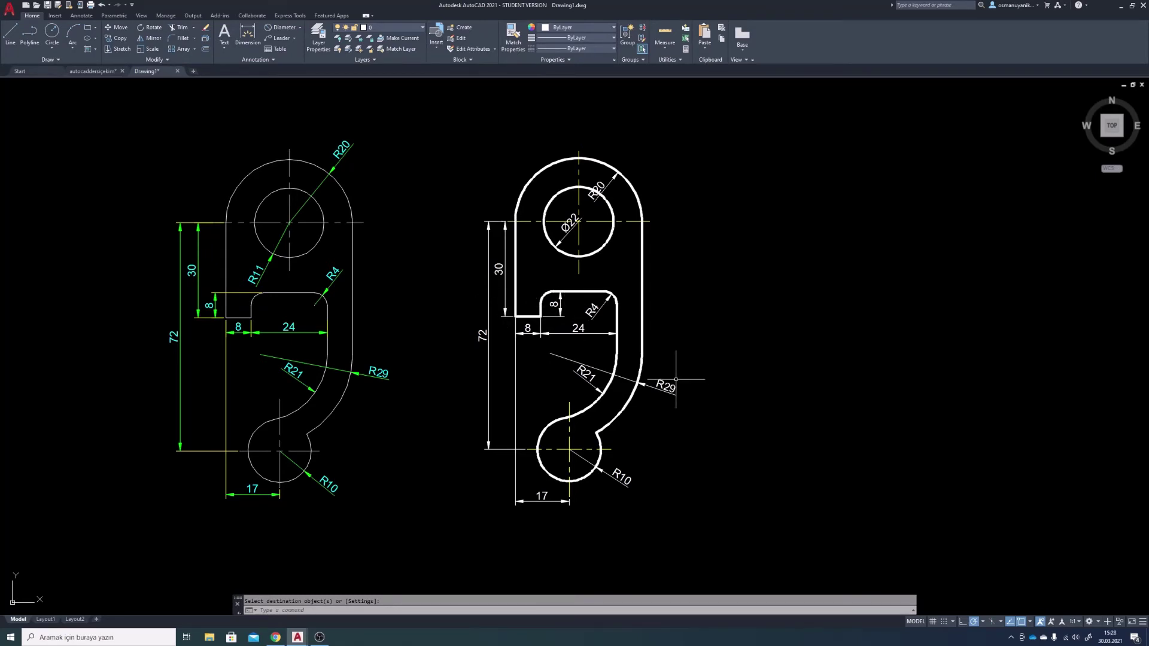
middle_drag(675, 379, 676, 375)
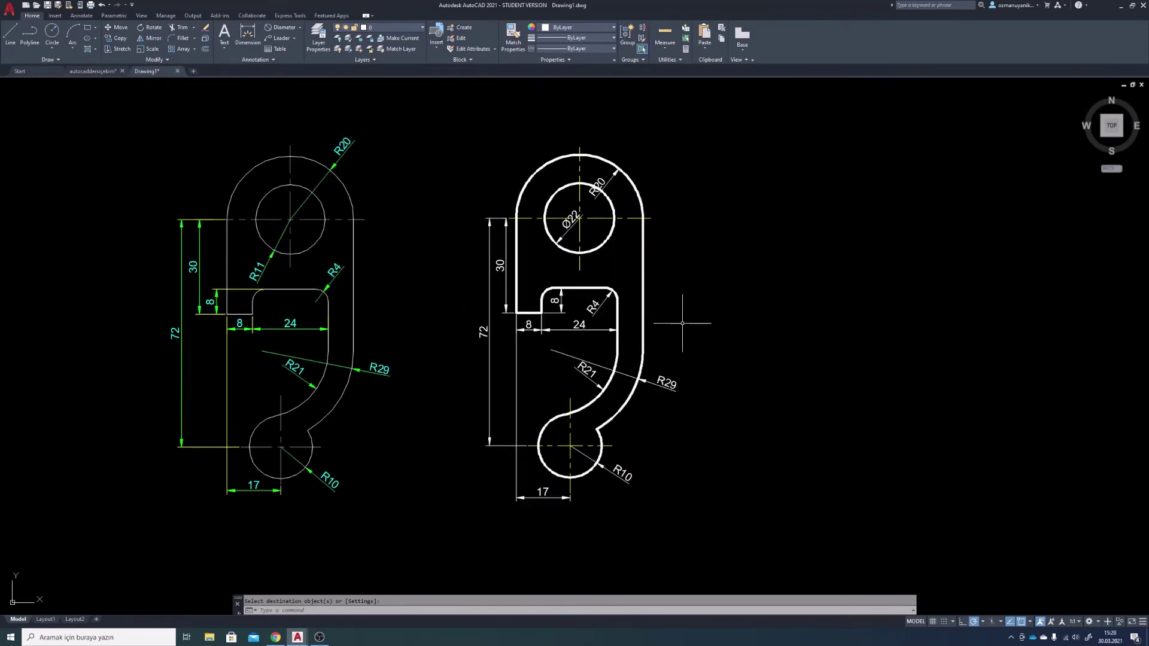